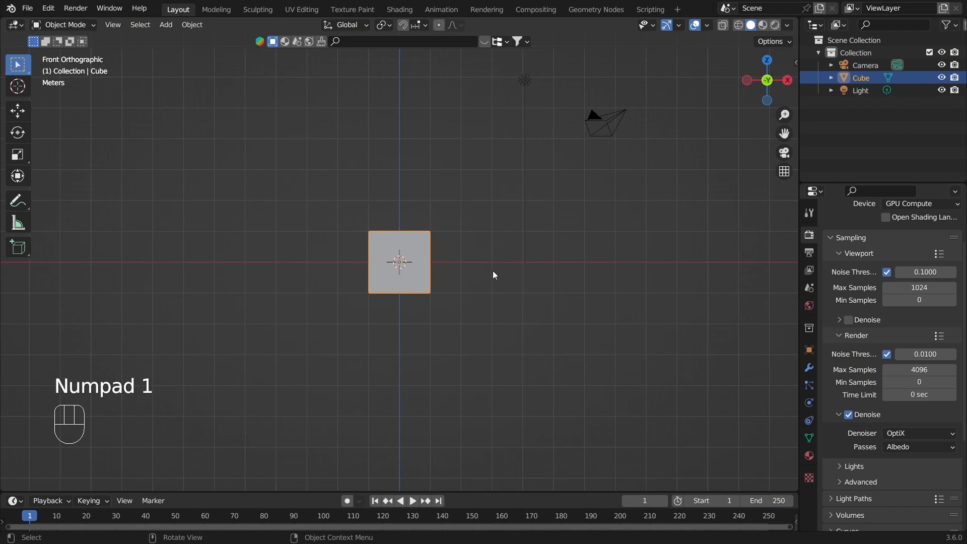
# Step: Flatten the cube along the Z axis into a slab about a third of its height
pyautogui.scroll(3, 493, 270)
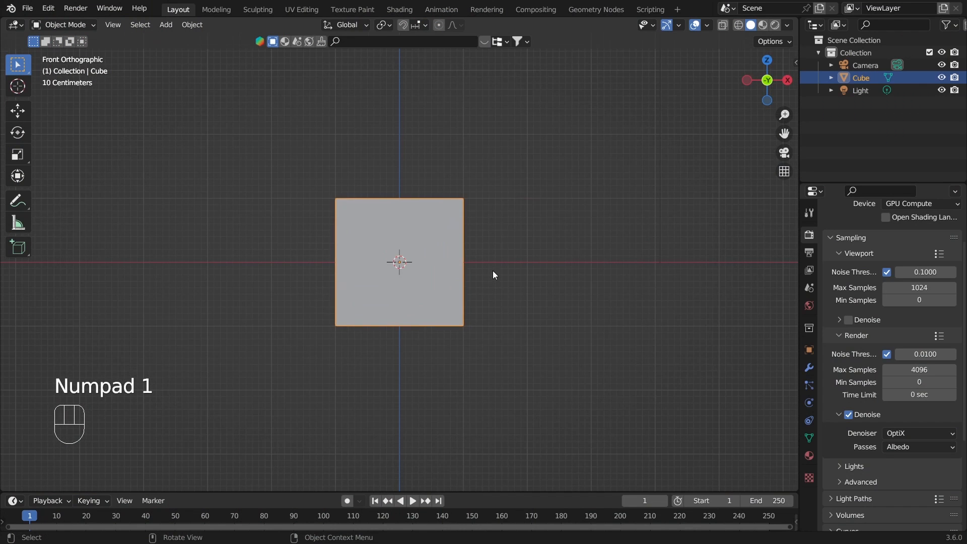
pyautogui.press('s')
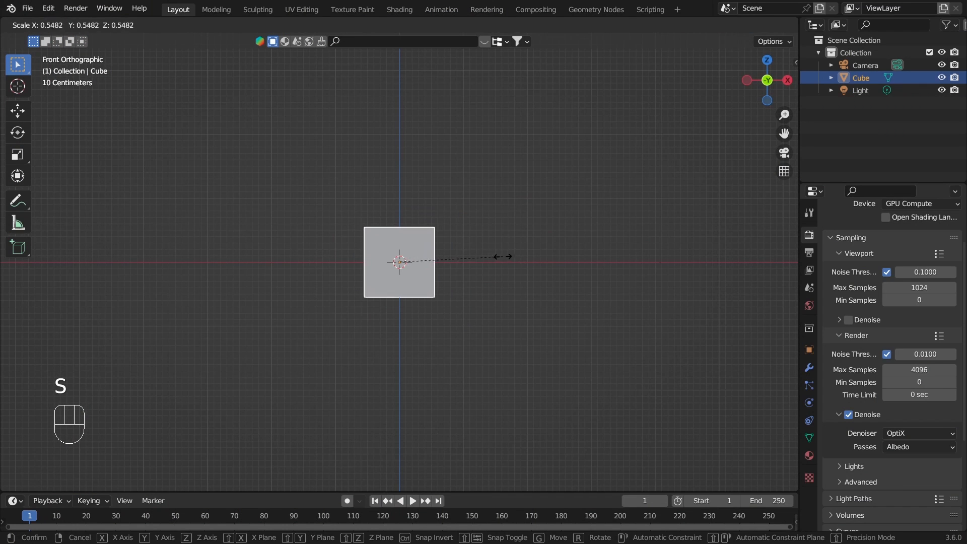
pyautogui.rightClick(529, 262)
pyautogui.press('s')
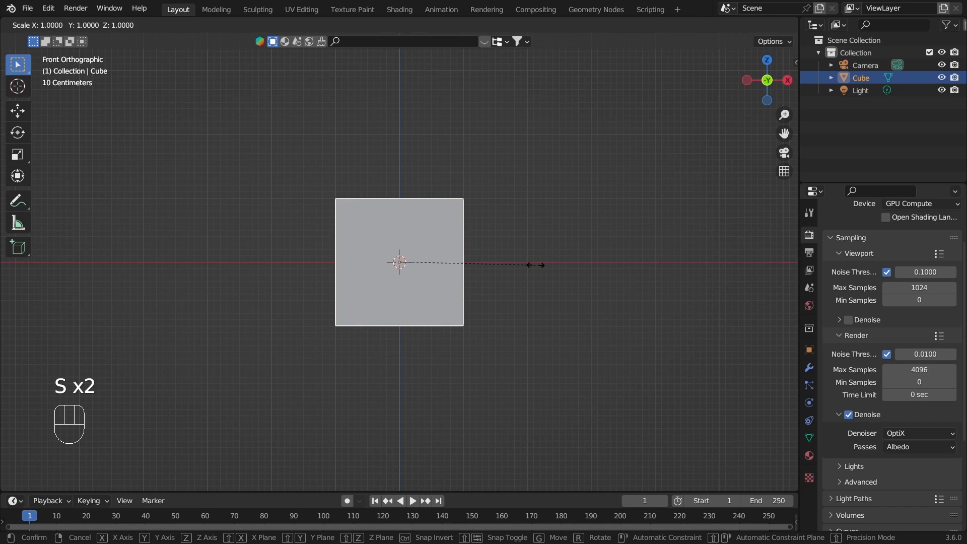
pyautogui.press('z')
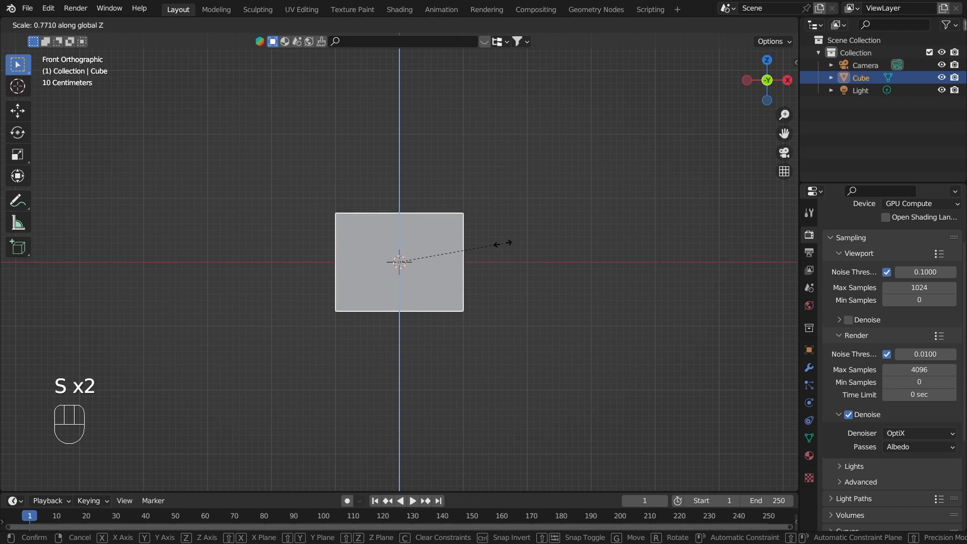
pyautogui.click(436, 240)
# Step: Raise the slab along Z above the ground line and enlarge it uniformly
pyautogui.press('g')
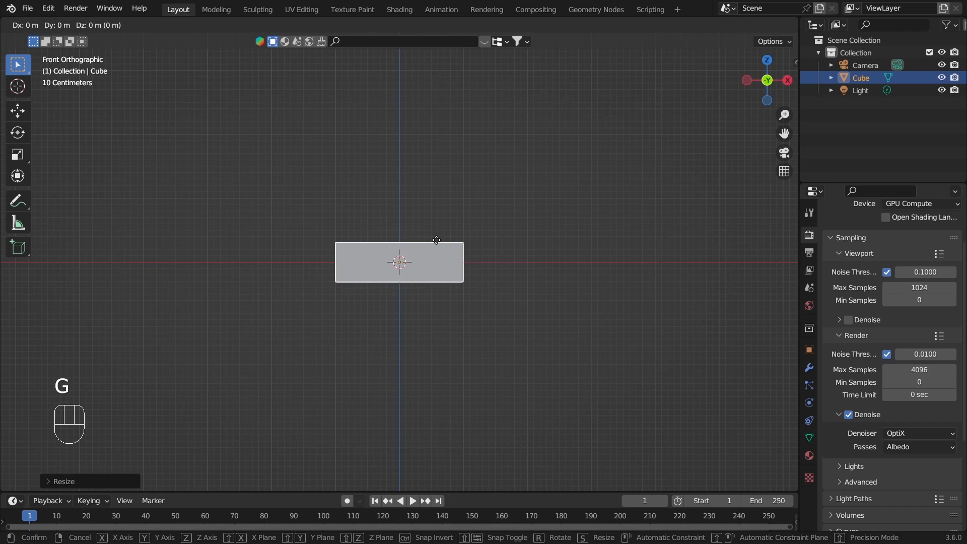
pyautogui.press('z')
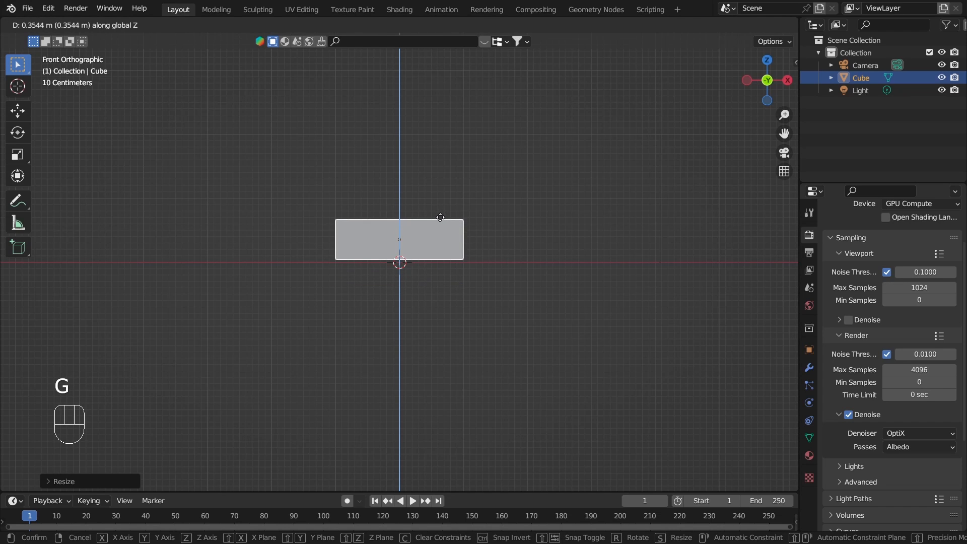
pyautogui.click(443, 220)
pyautogui.press('s')
pyautogui.click(476, 228)
# Step: Adjust the slab's height along Z and its overall scale so its base sits just above the ground line
pyautogui.press('g')
pyautogui.press('z')
pyautogui.press('s')
pyautogui.click(481, 240)
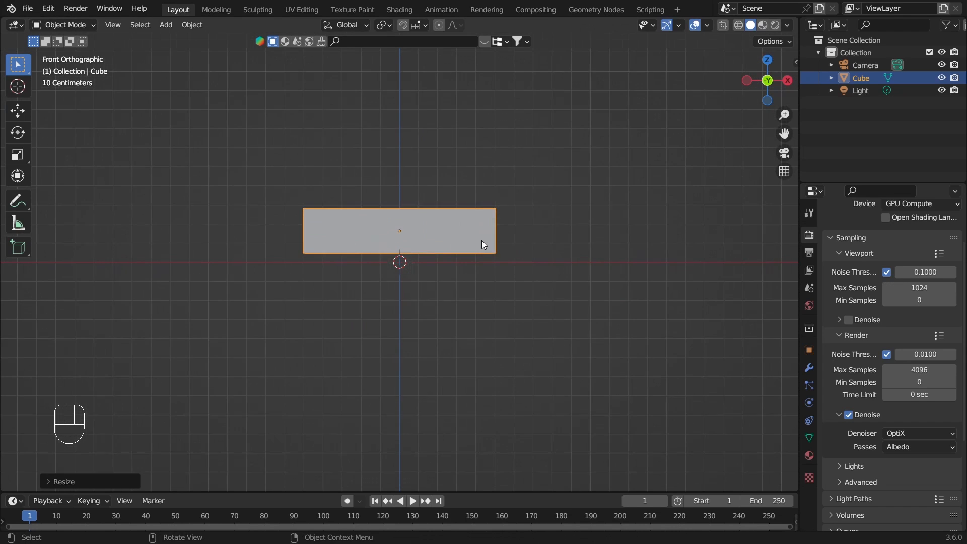
pyautogui.press('g')
pyautogui.press('z')
pyautogui.press('s')
pyautogui.click(499, 242)
# Step: In Edit Mode with face selection, extrude the slab's top face upward by about 0.24 m
pyautogui.moveTo(499, 242); pyautogui.dragTo(557, 268, button='middle')
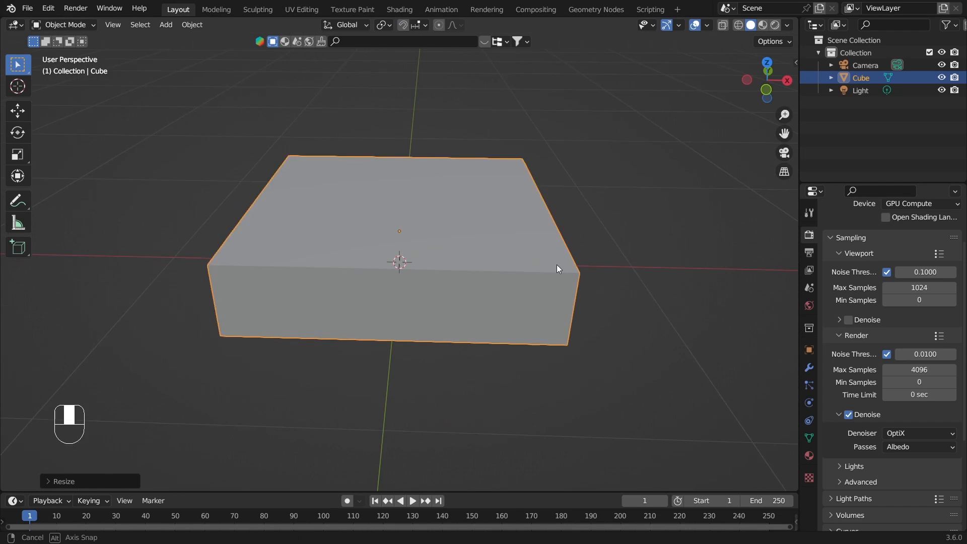
pyautogui.press('Tab')
pyautogui.click(470, 244)
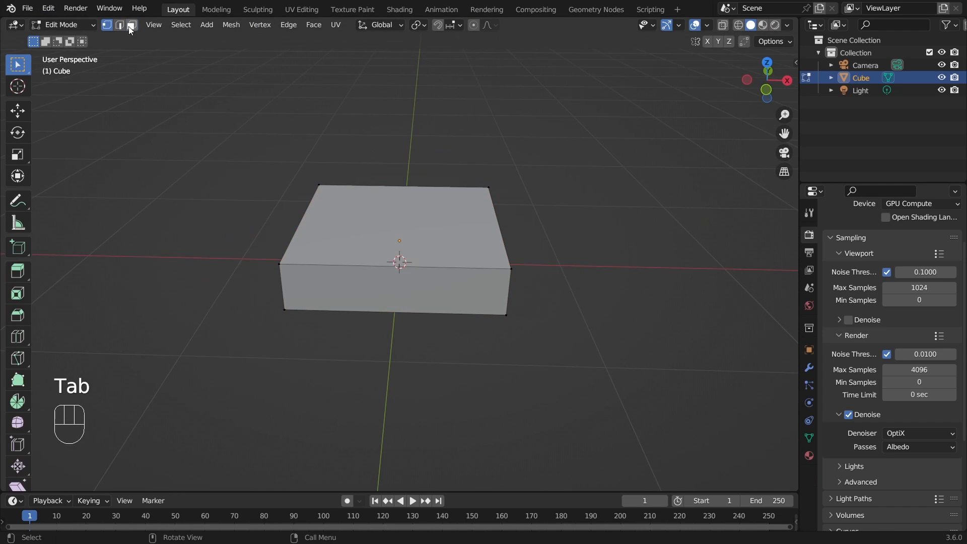
pyautogui.click(400, 208)
pyautogui.press('KP_1')
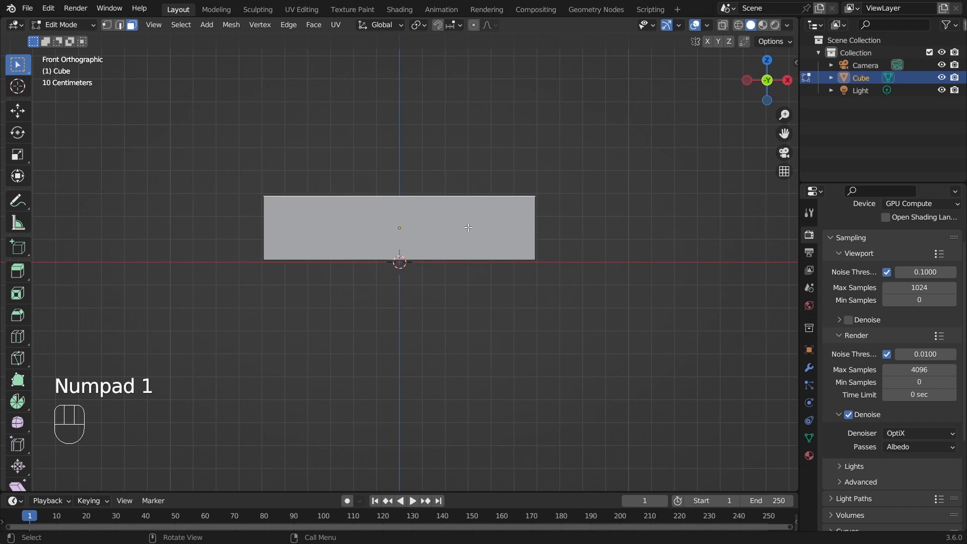
pyautogui.press('e')
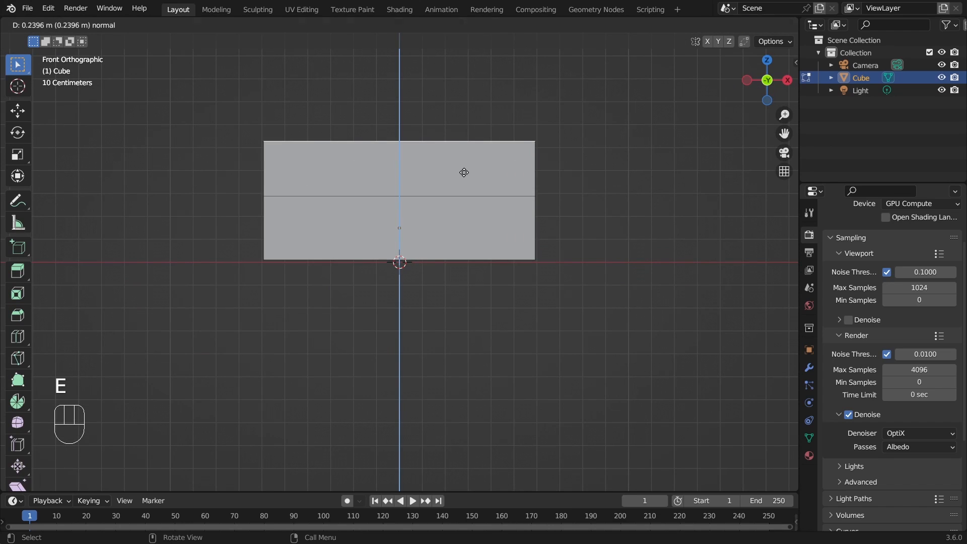
pyautogui.click(465, 171)
# Step: Add a horizontal loop cut around the extruded upper section, slid down by a factor of about 0.48
pyautogui.hotkey('ctrl', 'r')
pyautogui.click(521, 169)
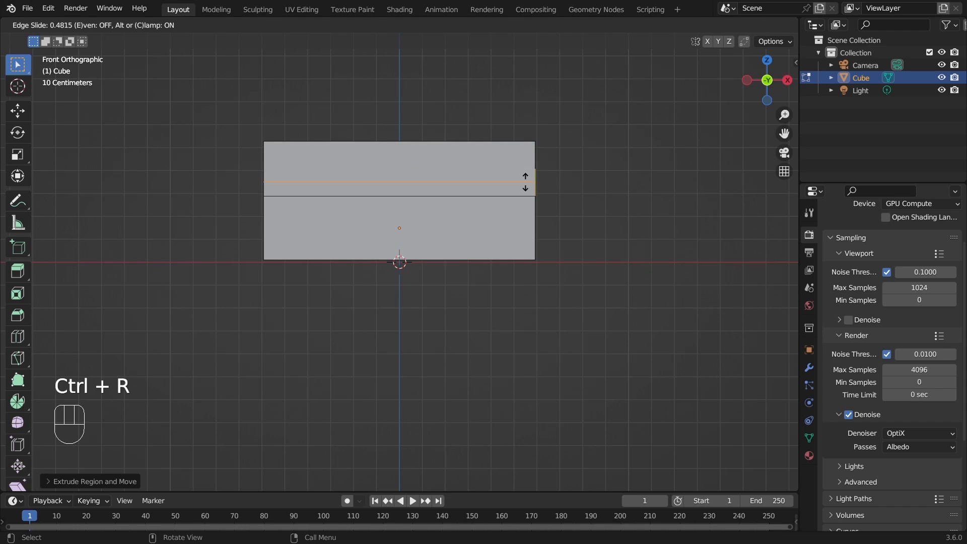
pyautogui.click(525, 182)
# Step: Extrude the narrow face band around the base block outward along its normals to form a protruding trim
pyautogui.keyDown('alt'); pyautogui.click(532, 190); pyautogui.keyUp('alt')
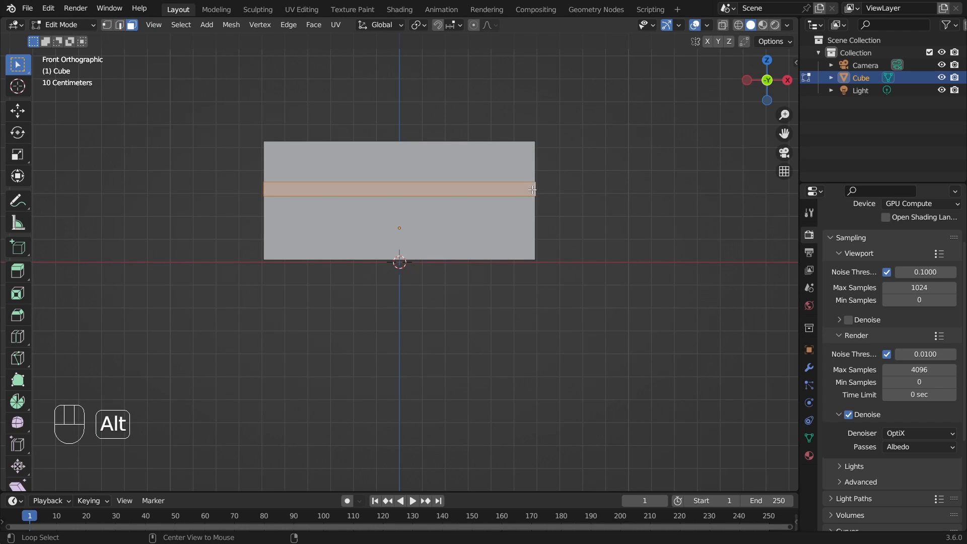
pyautogui.moveTo(569, 212); pyautogui.dragTo(549, 234, button='middle')
pyautogui.hotkey('alt', 'e')
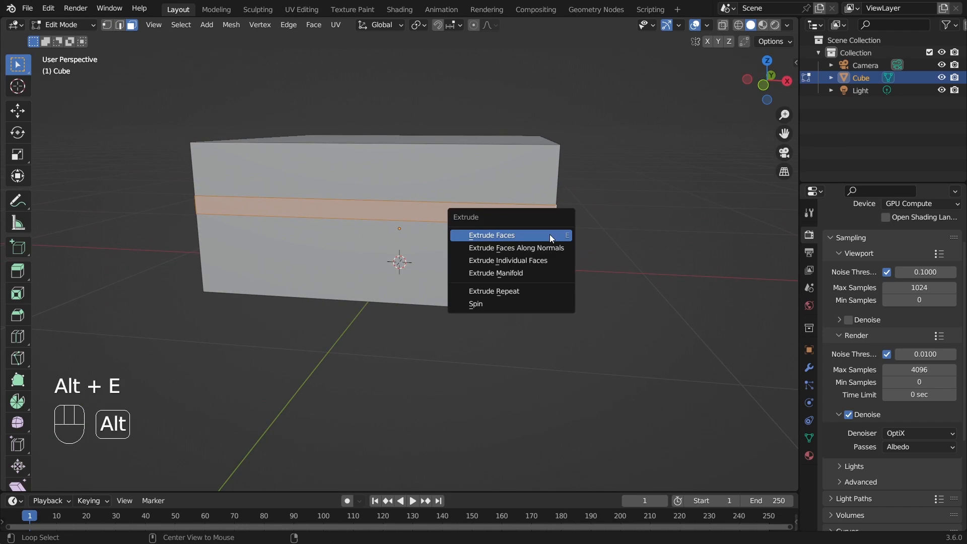
pyautogui.click(553, 247)
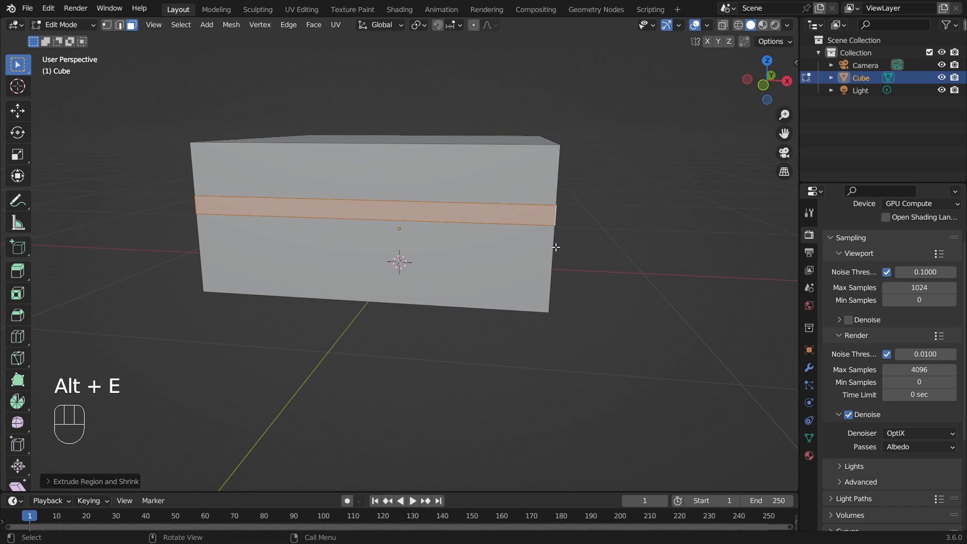
pyautogui.hotkey('alt', 'e')
pyautogui.moveTo(665, 419); pyautogui.dragTo(578, 327, button='middle')
pyautogui.click(532, 322)
pyautogui.click(530, 315)
# Step: Scale the top face of the base down to about 0.70 to create sloped sides above the trim
pyautogui.click(446, 175)
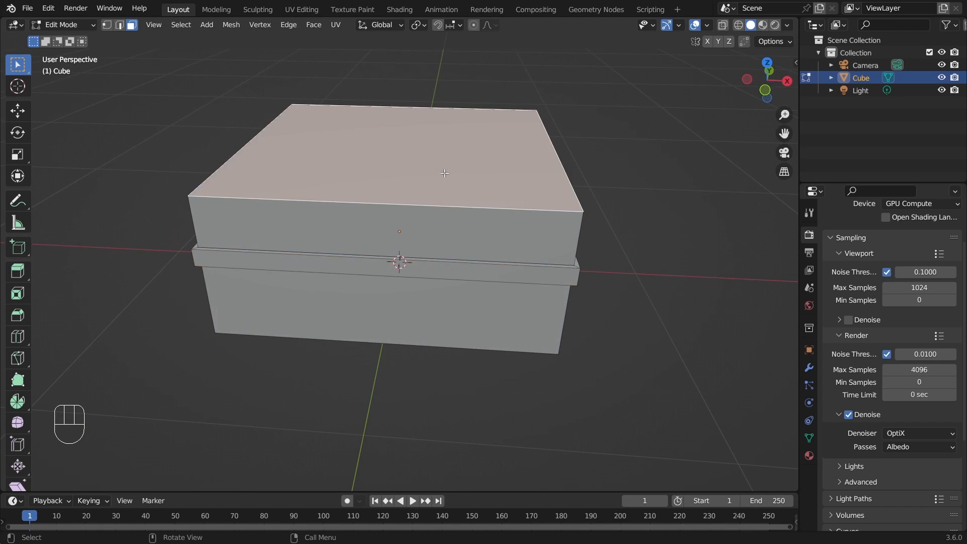
pyautogui.press('KP_1')
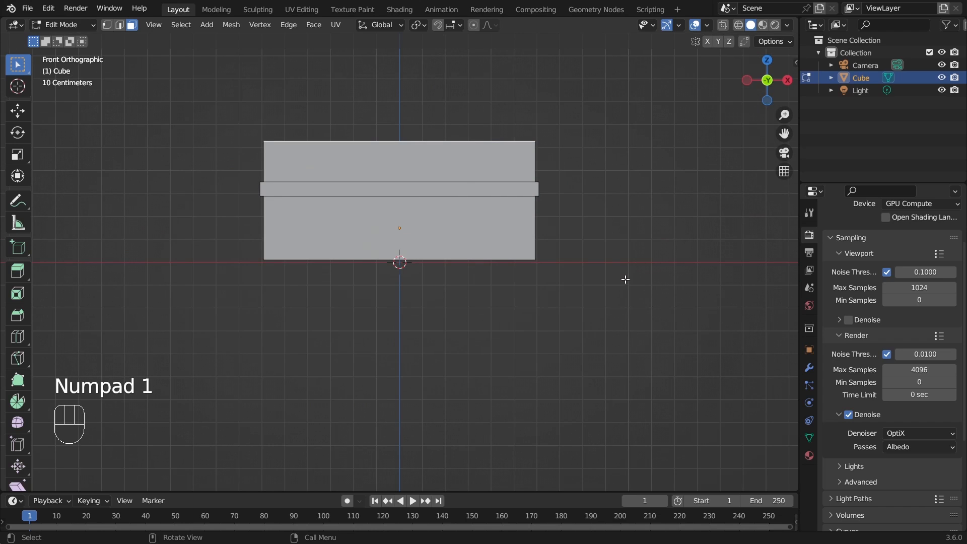
pyautogui.press('s')
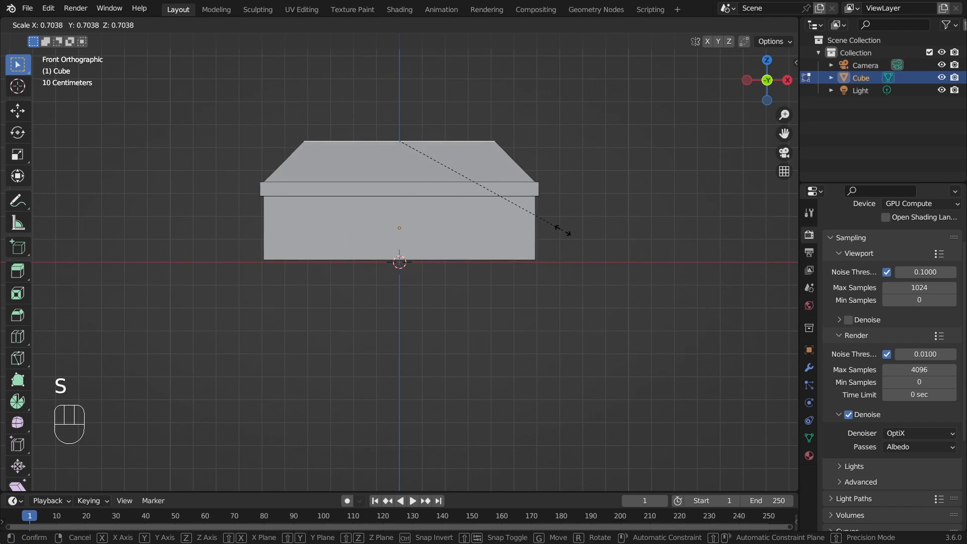
pyautogui.click(564, 231)
# Step: Extrude the narrowed top face upward to form the pedestal's tall rectangular body
pyautogui.keyDown('shift'); pyautogui.moveTo(564, 230); pyautogui.dragTo(542, 383, button='middle'); pyautogui.keyUp('shift')
pyautogui.scroll(-1, 559, 334)
pyautogui.scroll(-1, 542, 382)
pyautogui.press('e')
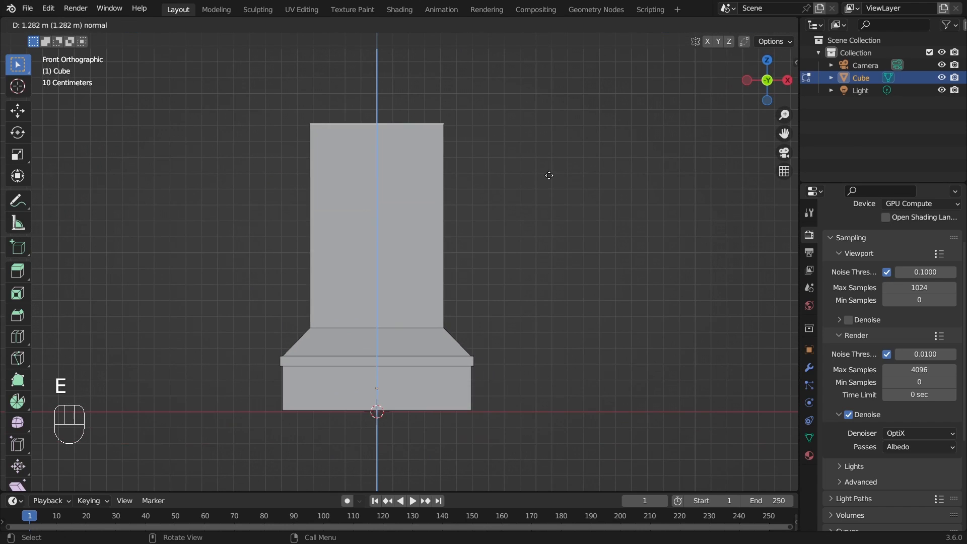
pyautogui.click(484, 146)
# Step: Extrude the top face of the pedestal body upward again into a short section of about 0.2 m
pyautogui.keyDown('shift'); pyautogui.moveTo(466, 136); pyautogui.dragTo(463, 172, button='middle'); pyautogui.keyUp('shift')
pyautogui.press('e')
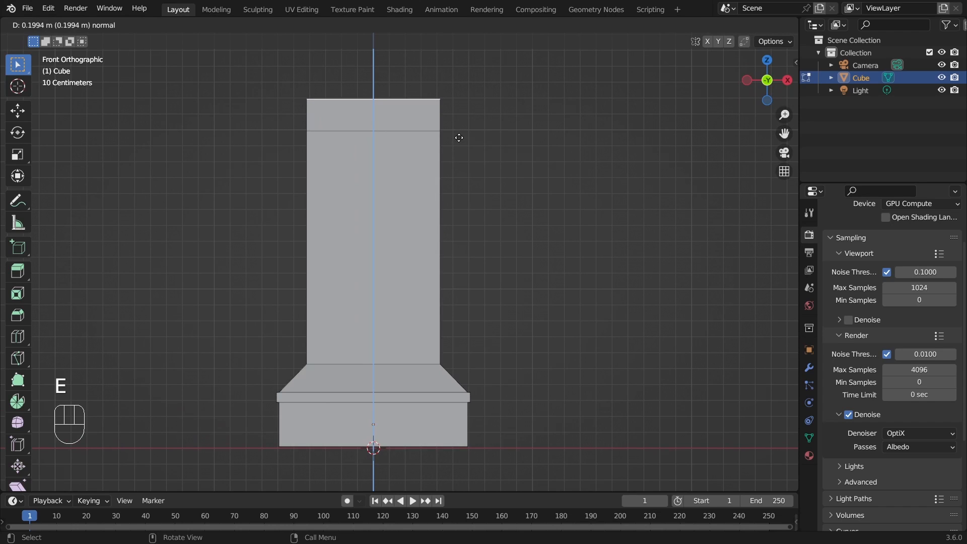
pyautogui.click(446, 126)
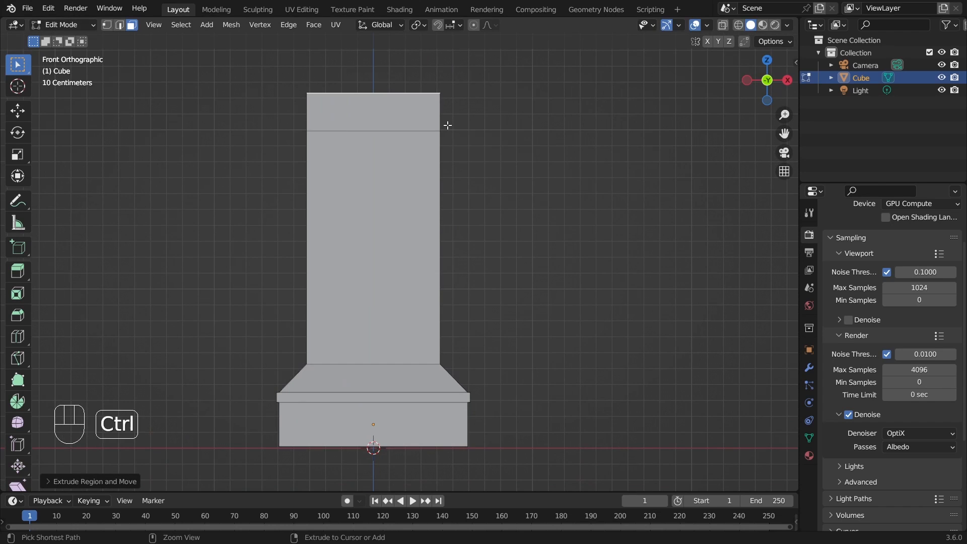
# Step: Add a horizontal loop cut around the short top section and slide it down near that section's lower edge
pyautogui.hotkey('ctrl', 'r')
pyautogui.click(447, 124)
pyautogui.rightClick(447, 124)
pyautogui.press('g')
pyautogui.press('g')
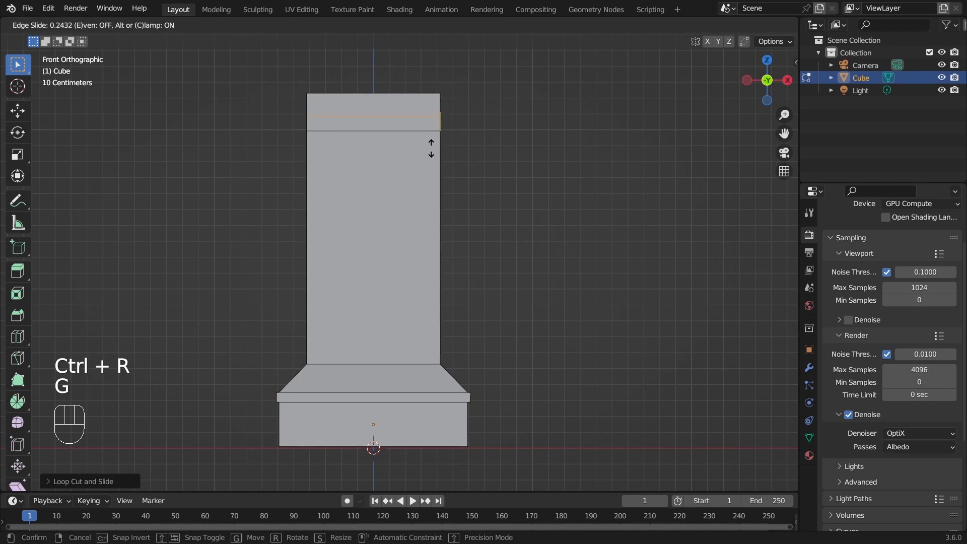
pyautogui.click(433, 152)
# Step: Extrude the thin face band near the pedestal's top outward along its normals as a second trim
pyautogui.click(439, 126)
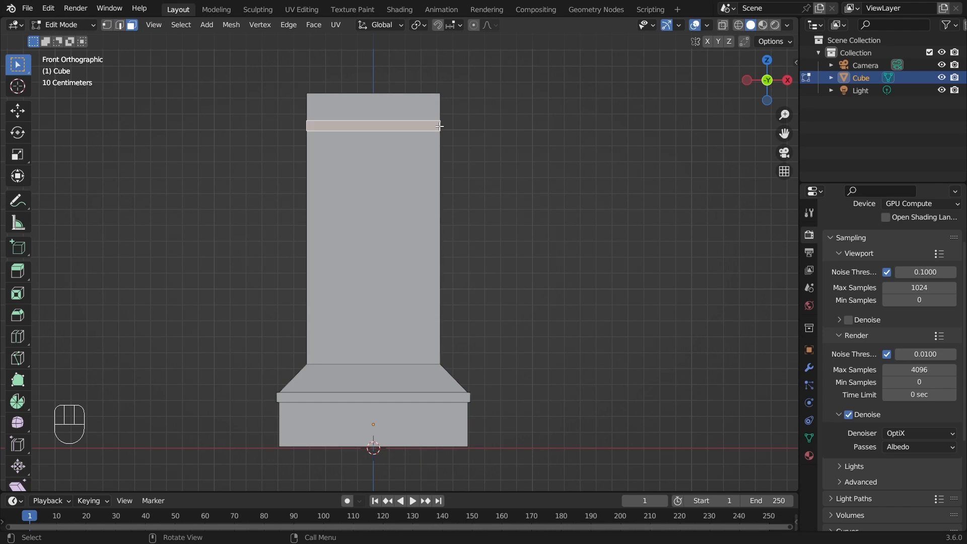
pyautogui.moveTo(507, 134); pyautogui.dragTo(475, 180, button='middle')
pyautogui.hotkey('alt', 'e')
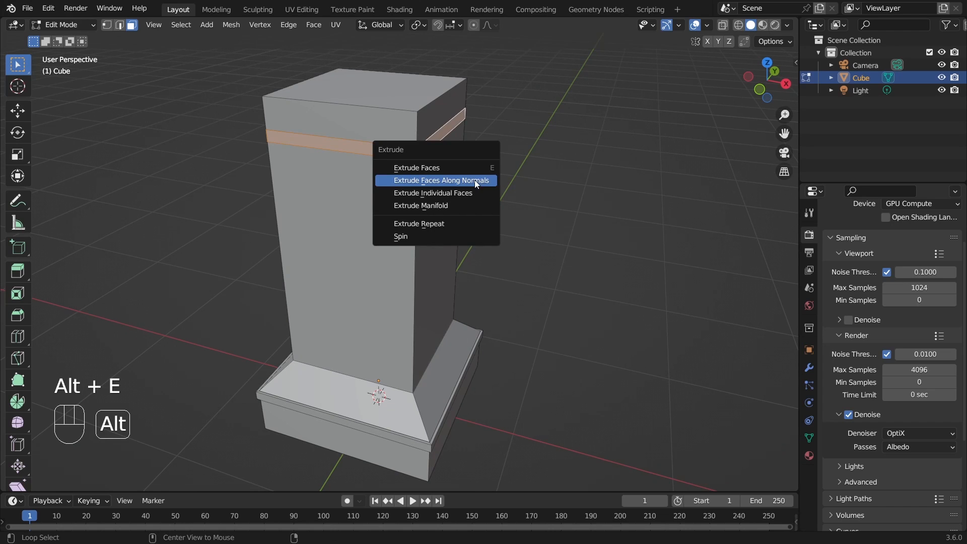
pyautogui.click(475, 180)
pyautogui.click(144, 54)
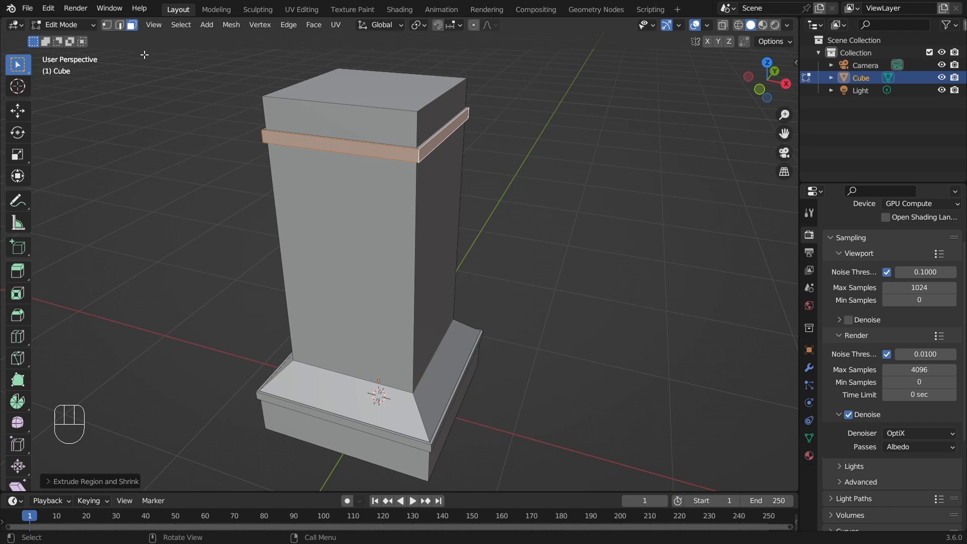
# Step: Scale down the pedestal's top face to taper the section above the second trim
pyautogui.click(356, 115)
pyautogui.press('KP_1')
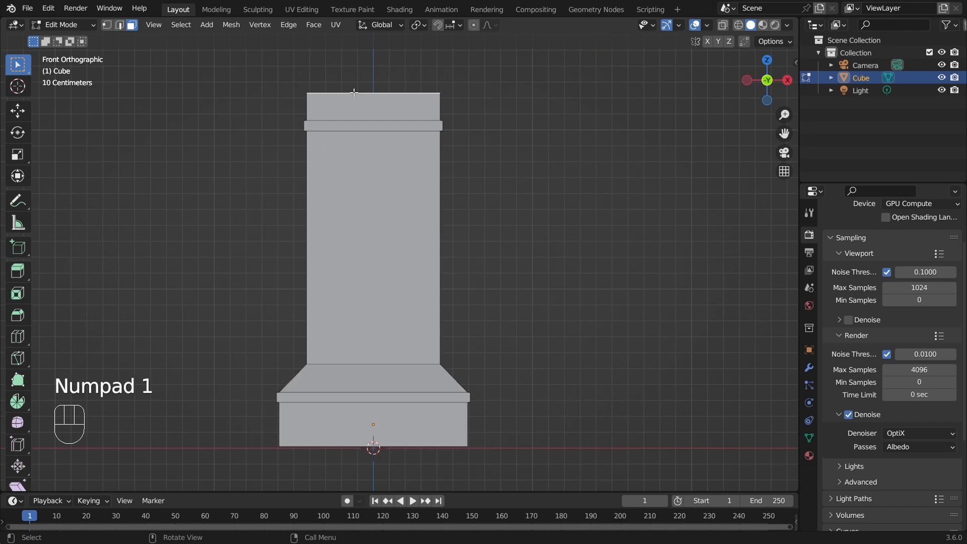
pyautogui.press('s')
pyautogui.click(526, 215)
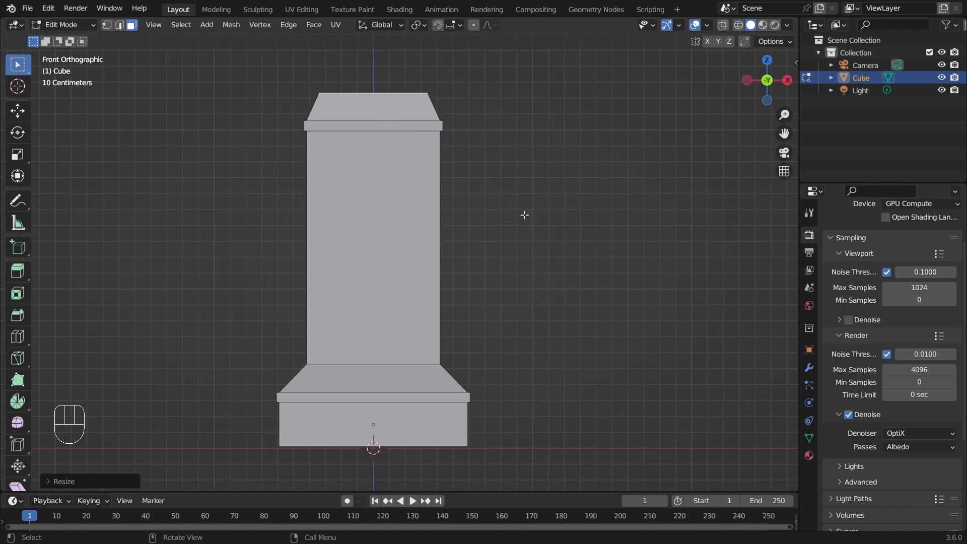
# Step: Extrude the tapered top face far upward to form the column's long, slender shaft
pyautogui.scroll(-5, 489, 199)
pyautogui.hotkey('ctrl', 'z')
pyautogui.press('e')
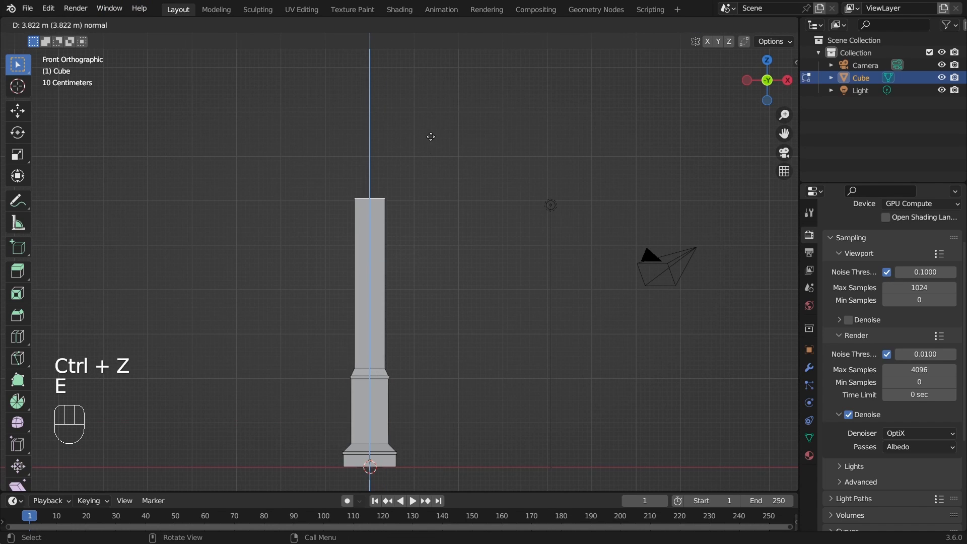
pyautogui.click(428, 99)
# Step: Extrude a short section at the shaft's top and scale its top face to about 1.2 to flare it
pyautogui.scroll(4, 453, 162)
pyautogui.keyDown('shift'); pyautogui.moveTo(453, 161); pyautogui.dragTo(450, 238, button='middle'); pyautogui.keyUp('shift')
pyautogui.press('e')
pyautogui.click(453, 218)
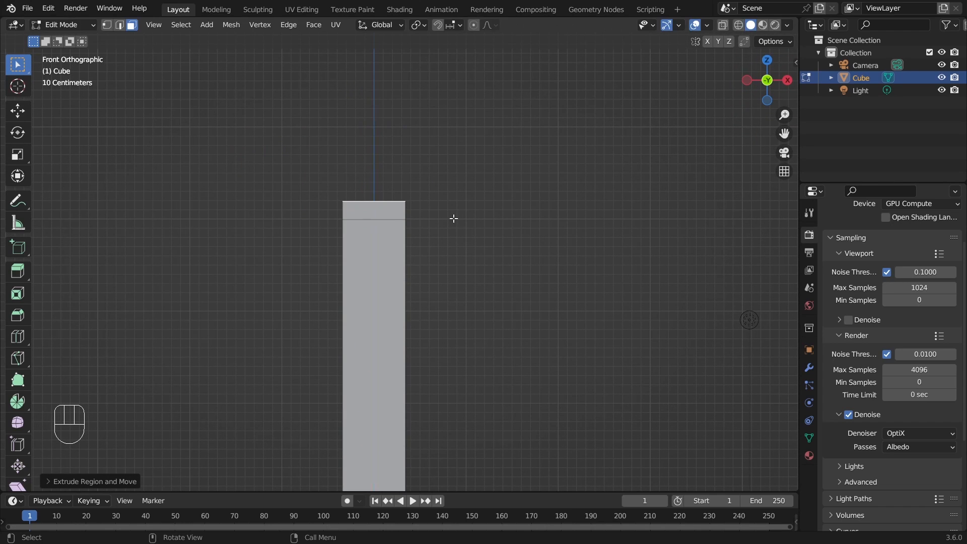
pyautogui.press('s')
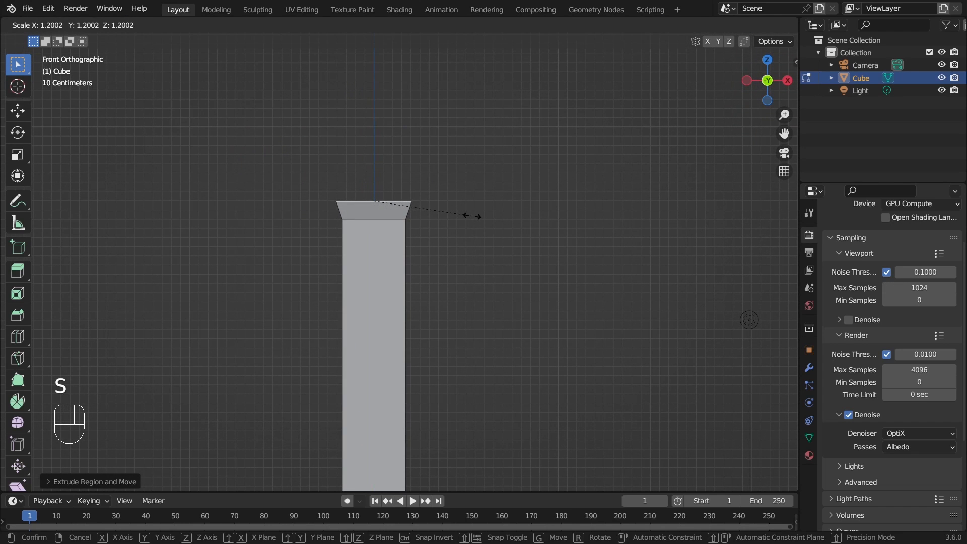
pyautogui.click(472, 216)
# Step: Lower the flared top face slightly along the Z axis
pyautogui.scroll(-5, 472, 215)
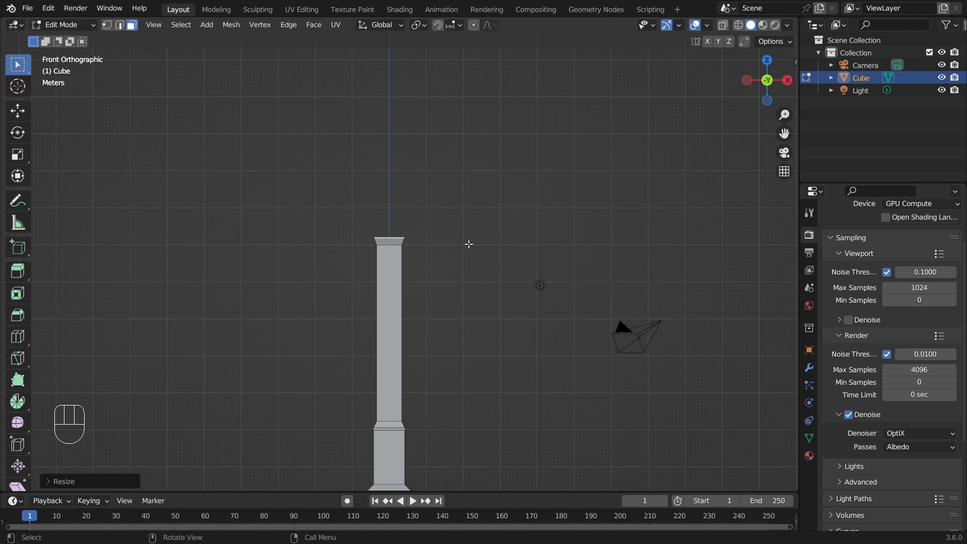
pyautogui.press('g')
pyautogui.press('z')
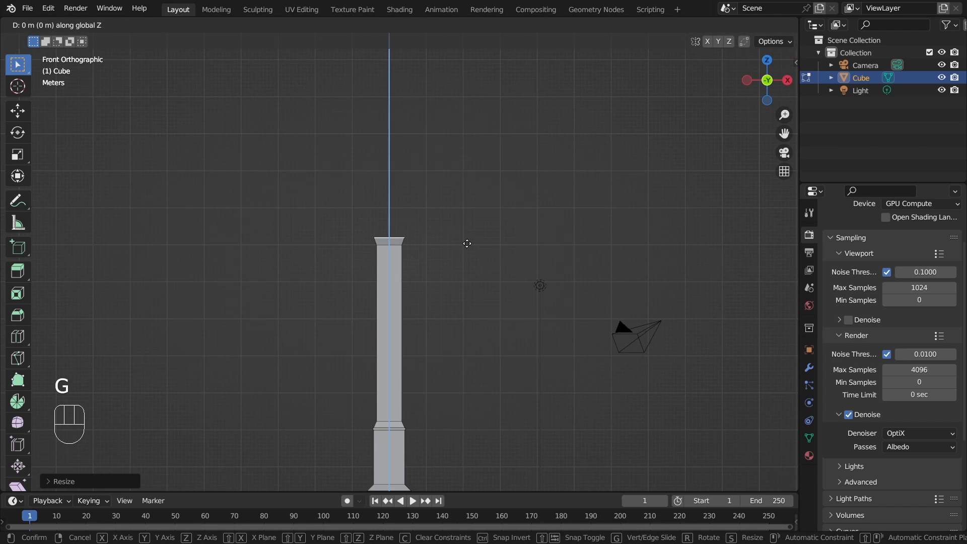
pyautogui.click(468, 245)
# Step: Extrude the flared top face upward by about 0.51 m to form the column's capital block
pyautogui.scroll(5, 468, 245)
pyautogui.press('e')
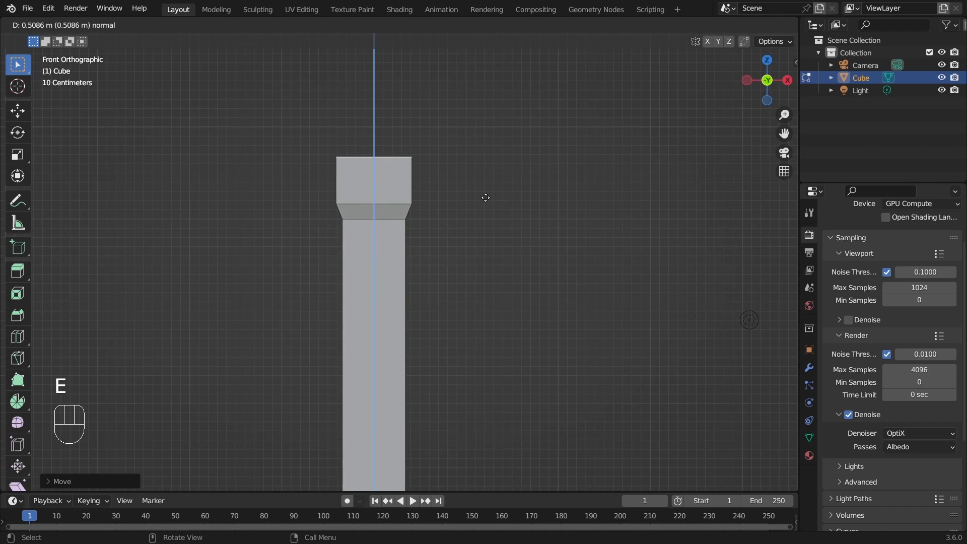
pyautogui.click(485, 197)
# Step: Add a horizontal loop cut around the capital block and slide it down close to the block's lower edge
pyautogui.scroll(4, 489, 202)
pyautogui.keyDown('shift'); pyautogui.moveTo(518, 261); pyautogui.dragTo(534, 327, button='middle'); pyautogui.keyUp('shift')
pyautogui.scroll(2, 483, 215)
pyautogui.hotkey('ctrl', 'r')
pyautogui.click(455, 144)
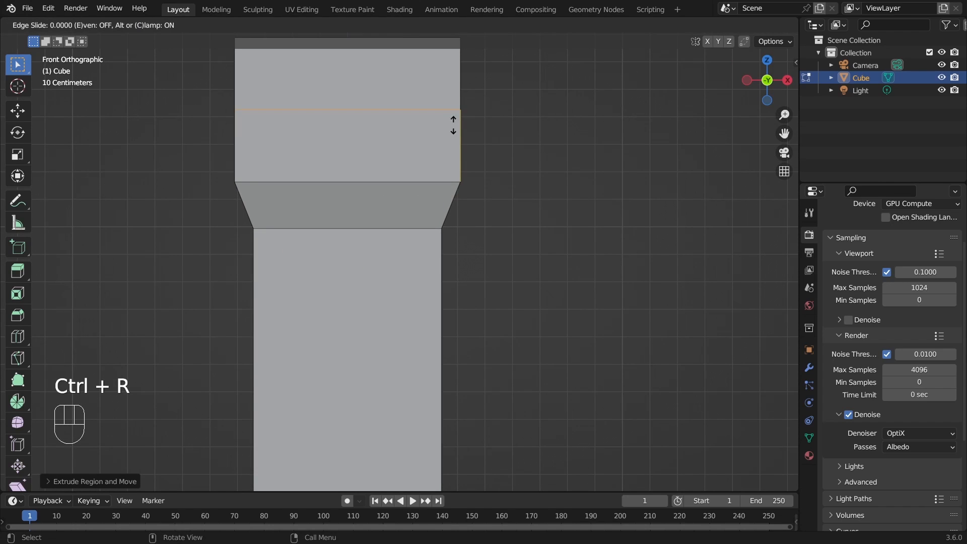
pyautogui.click(462, 177)
pyautogui.scroll(-1, 475, 175)
# Step: Extrude the thin face band at the capital block's lower edge slightly outward along its normals as a trim
pyautogui.click(495, 191)
pyautogui.moveTo(495, 192); pyautogui.dragTo(423, 265, button='middle')
pyautogui.scroll(-2, 477, 216)
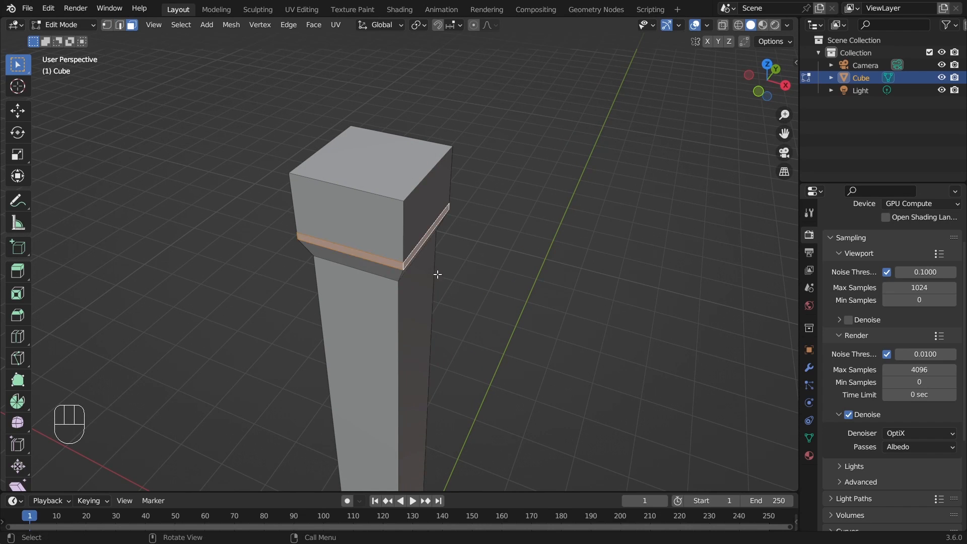
pyautogui.hotkey('alt', 'e')
pyautogui.click(437, 270)
pyautogui.scroll(-3, 454, 313)
pyautogui.moveTo(481, 378); pyautogui.dragTo(533, 297, button='middle')
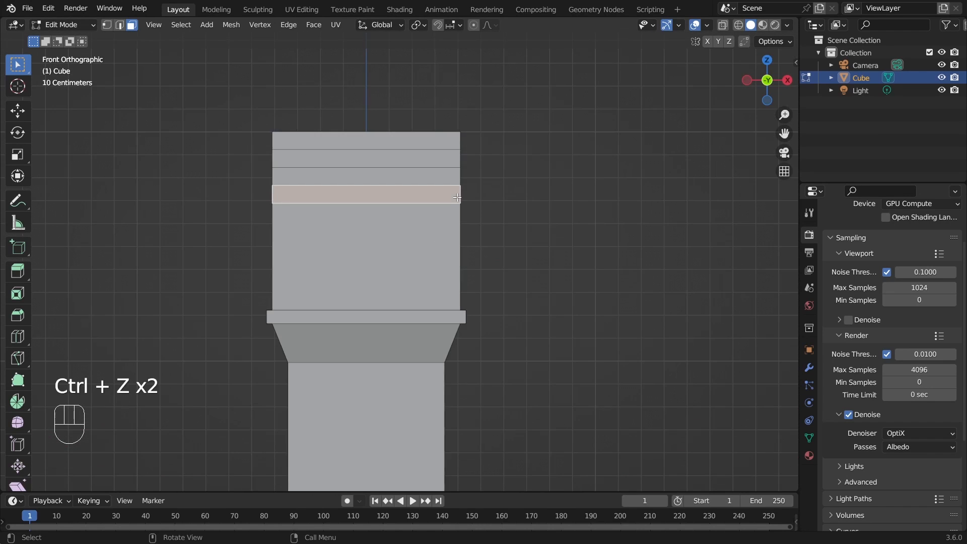
# Step: Extrude the lowest thin band near the capital's top outward by about 0.07 m and the band above it farther out
pyautogui.keyDown('alt'); pyautogui.click(460, 195); pyautogui.keyUp('alt')
pyautogui.hotkey('alt', 'e')
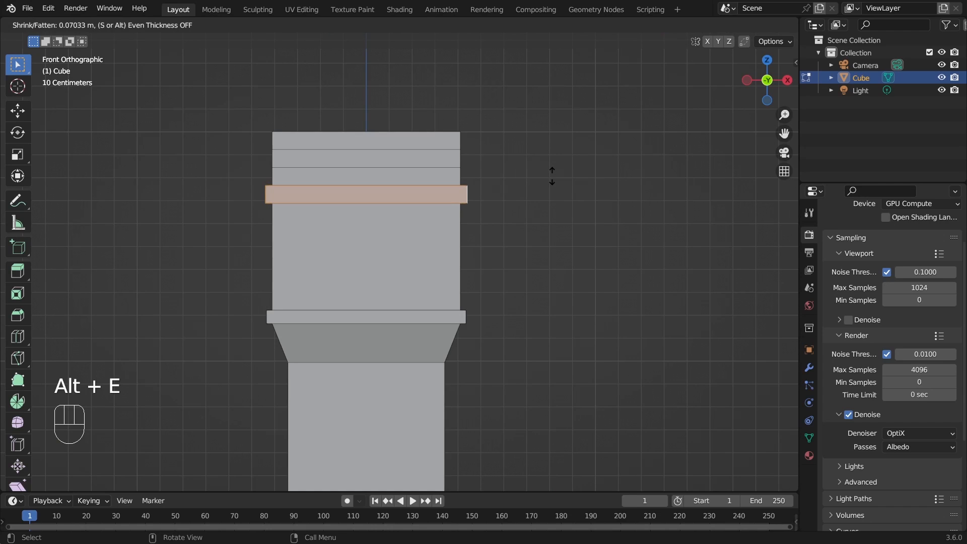
pyautogui.click(552, 176)
pyautogui.keyDown('alt'); pyautogui.click(459, 177); pyautogui.keyUp('alt')
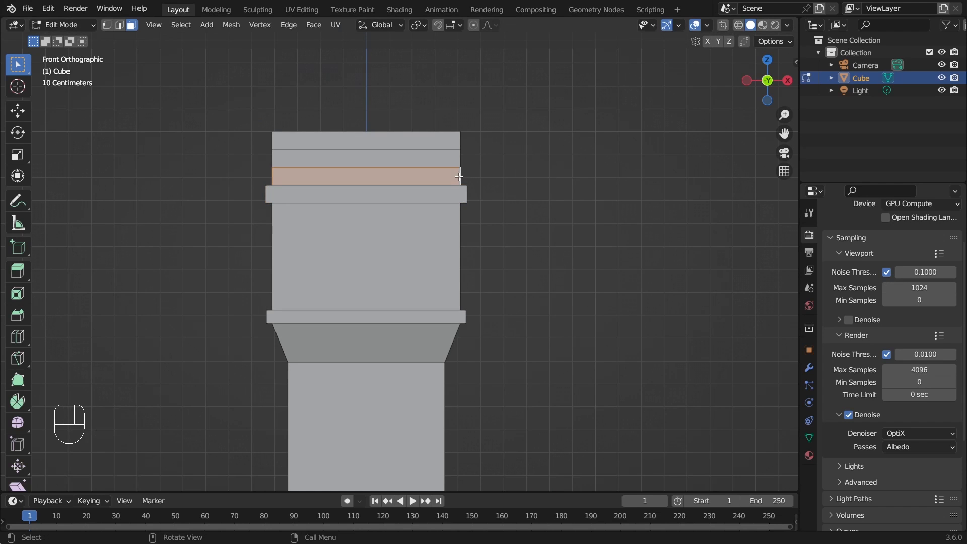
pyautogui.hotkey('alt', 'e')
pyautogui.click(462, 135)
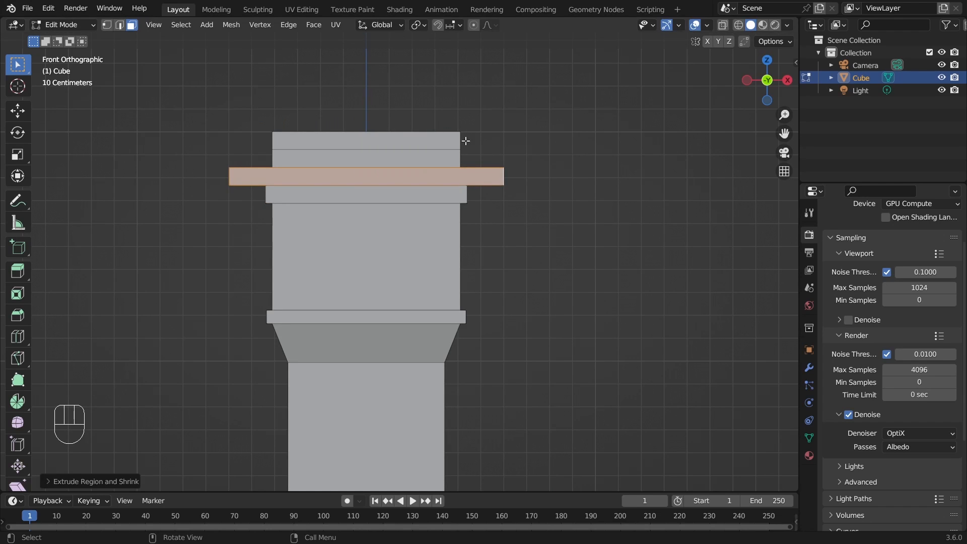
# Step: Extrude the capital's upper two bands outward in widening steps, the topmost by about 1.35 m
pyautogui.hotkey('ctrl', 'z')
pyautogui.hotkey('ctrl', 'z')
pyautogui.hotkey('alt', 'e')
pyautogui.click(460, 141)
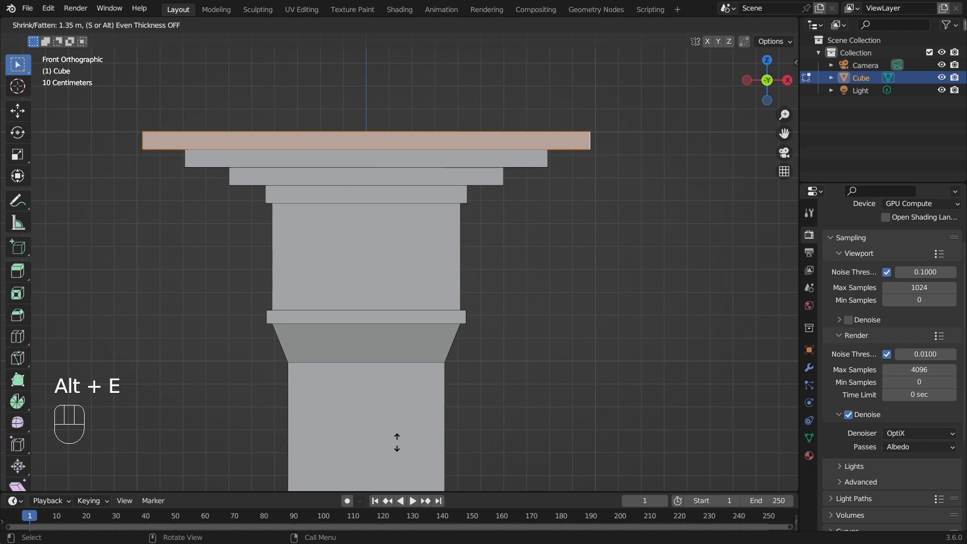
pyautogui.click(393, 435)
pyautogui.press('Tab')
# Step: Examine the whole column and the stepped underside of its capital
pyautogui.click(555, 315)
pyautogui.moveTo(519, 322); pyautogui.dragTo(506, 318, button='middle')
pyautogui.scroll(-9, 505, 318)
pyautogui.keyDown('shift'); pyautogui.moveTo(460, 383); pyautogui.dragTo(471, 338, button='middle'); pyautogui.keyUp('shift')
pyautogui.scroll(1, 449, 268)
pyautogui.scroll(6, 494, 287)
pyautogui.keyDown('shift'); pyautogui.moveTo(499, 131); pyautogui.dragTo(511, 222, button='middle'); pyautogui.keyUp('shift')
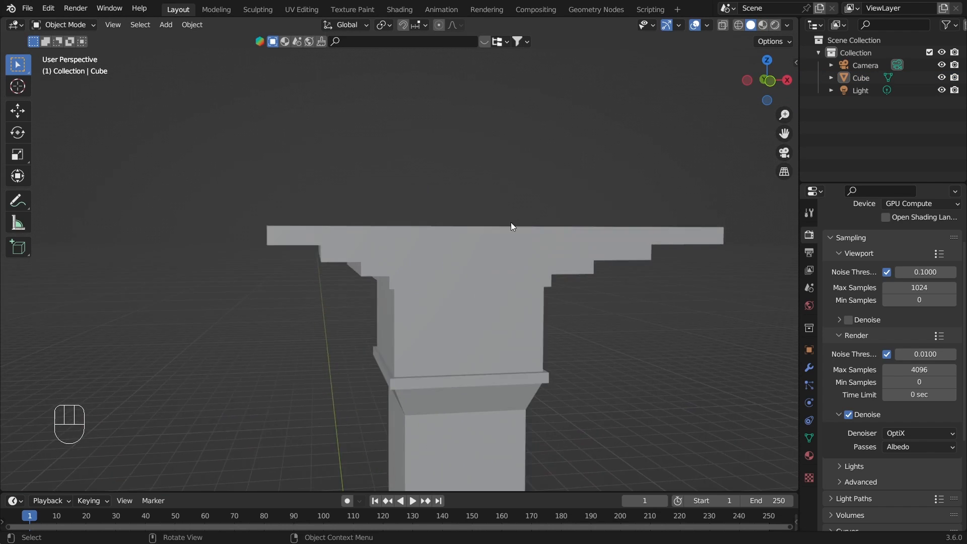
pyautogui.moveTo(510, 222); pyautogui.dragTo(506, 194, button='middle')
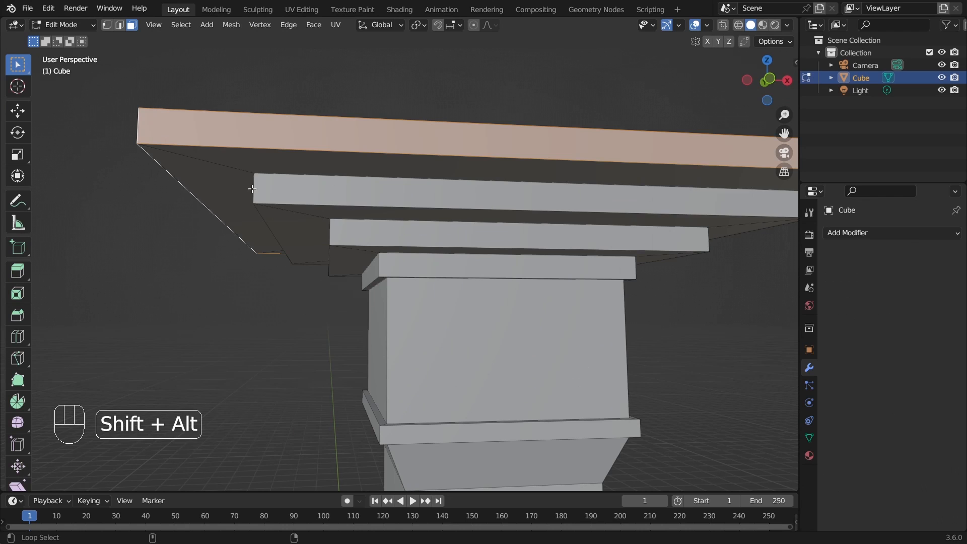
# Step: Select the face loops of the capital's steps, block, lower trim and flare, and of the shaft
pyautogui.keyDown('alt'); pyautogui.keyDown('shift'); pyautogui.click(253, 190); pyautogui.keyUp('shift'); pyautogui.keyUp('alt')
pyautogui.keyDown('alt'); pyautogui.keyDown('shift'); pyautogui.click(330, 233); pyautogui.keyUp('shift'); pyautogui.keyUp('alt')
pyautogui.keyDown('alt'); pyautogui.keyDown('shift'); pyautogui.click(380, 266); pyautogui.keyUp('shift'); pyautogui.keyUp('alt')
pyautogui.keyDown('alt'); pyautogui.keyDown('shift'); pyautogui.click(387, 342); pyautogui.keyUp('shift'); pyautogui.keyUp('alt')
pyautogui.keyDown('alt'); pyautogui.keyDown('shift'); pyautogui.click(379, 435); pyautogui.keyUp('shift'); pyautogui.keyUp('alt')
pyautogui.keyDown('alt'); pyautogui.keyDown('shift'); pyautogui.click(400, 434); pyautogui.keyUp('shift'); pyautogui.keyUp('alt')
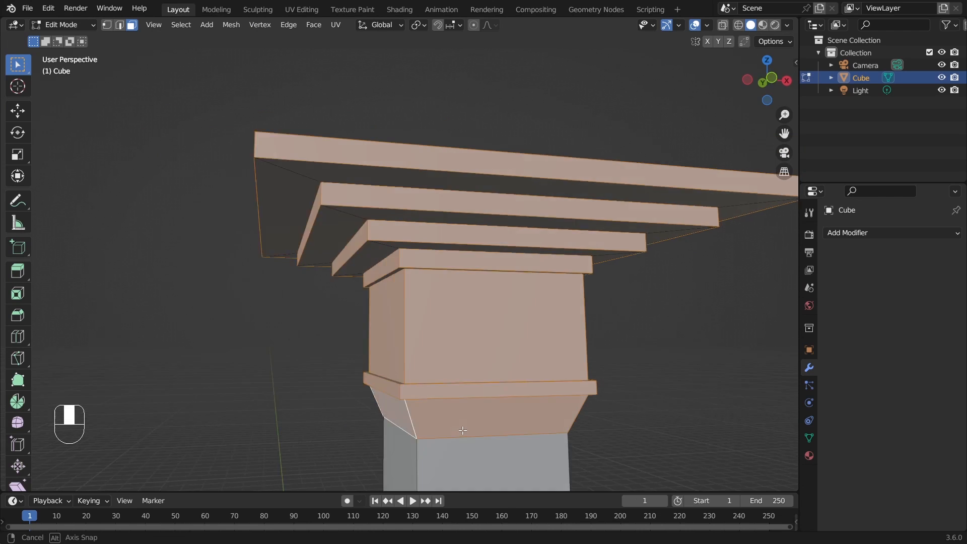
pyautogui.moveTo(461, 429); pyautogui.dragTo(403, 408, button='middle')
pyautogui.keyDown('alt'); pyautogui.keyDown('shift'); pyautogui.click(443, 428); pyautogui.keyUp('shift'); pyautogui.keyUp('alt')
# Step: Add the face loops of the lower shaft and base to the selection and bevel all selected edges by about 0.005 m
pyautogui.scroll(-3, 504, 418)
pyautogui.keyDown('shift'); pyautogui.moveTo(533, 403); pyautogui.dragTo(526, 242, button='middle'); pyautogui.keyUp('shift')
pyautogui.moveTo(524, 272); pyautogui.dragTo(468, 232, button='middle')
pyautogui.scroll(4, 443, 221)
pyautogui.keyDown('alt'); pyautogui.keyDown('shift'); pyautogui.click(401, 211); pyautogui.keyUp('shift'); pyautogui.keyUp('alt')
pyautogui.keyDown('alt'); pyautogui.keyDown('shift'); pyautogui.click(401, 253); pyautogui.keyUp('shift'); pyautogui.keyUp('alt')
pyautogui.keyDown('alt'); pyautogui.keyDown('shift'); pyautogui.click(401, 302); pyautogui.keyUp('shift'); pyautogui.keyUp('alt')
pyautogui.moveTo(451, 339); pyautogui.dragTo(471, 292, button='middle')
pyautogui.keyDown('alt'); pyautogui.keyDown('shift'); pyautogui.click(460, 390); pyautogui.keyUp('shift'); pyautogui.keyUp('alt')
pyautogui.keyDown('alt'); pyautogui.keyDown('shift'); pyautogui.click(458, 430); pyautogui.keyUp('shift'); pyautogui.keyUp('alt')
pyautogui.keyDown('alt'); pyautogui.keyDown('shift'); pyautogui.click(455, 325); pyautogui.keyUp('shift'); pyautogui.keyUp('alt')
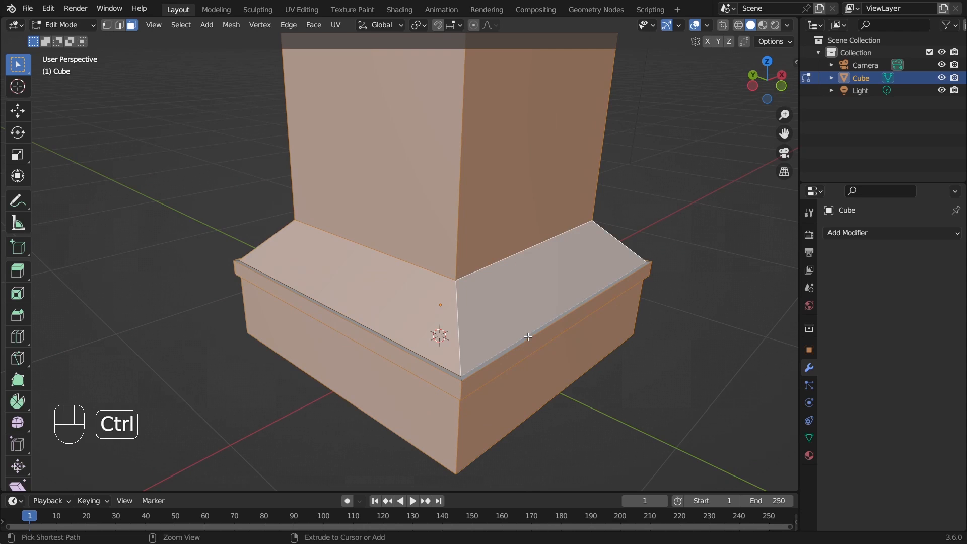
pyautogui.hotkey('ctrl', 'b')
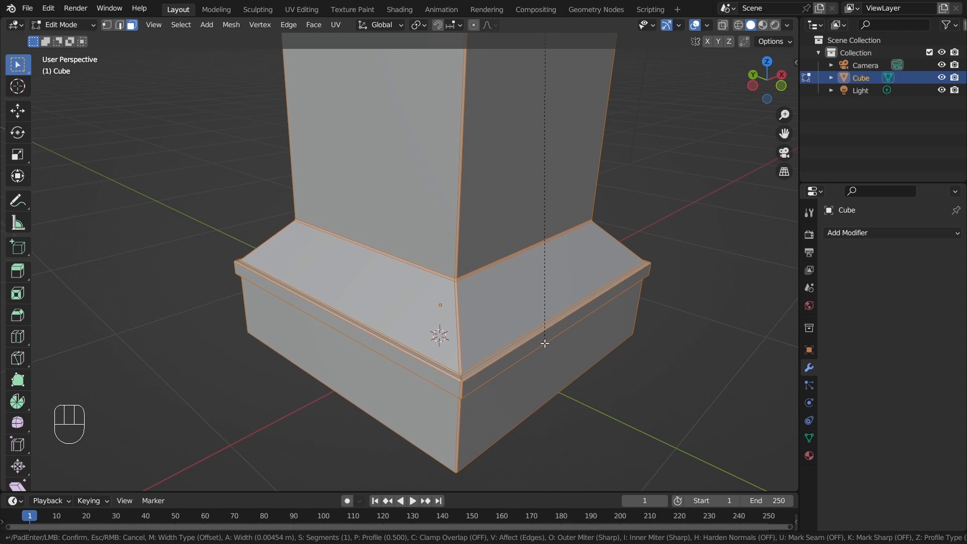
pyautogui.click(545, 343)
pyautogui.press('Tab')
pyautogui.click(650, 323)
# Step: Add a Bevel modifier to the column
pyautogui.moveTo(579, 272); pyautogui.dragTo(428, 166, button='middle')
pyautogui.keyDown('shift'); pyautogui.moveTo(433, 131); pyautogui.dragTo(452, 194, button='middle'); pyautogui.keyUp('shift')
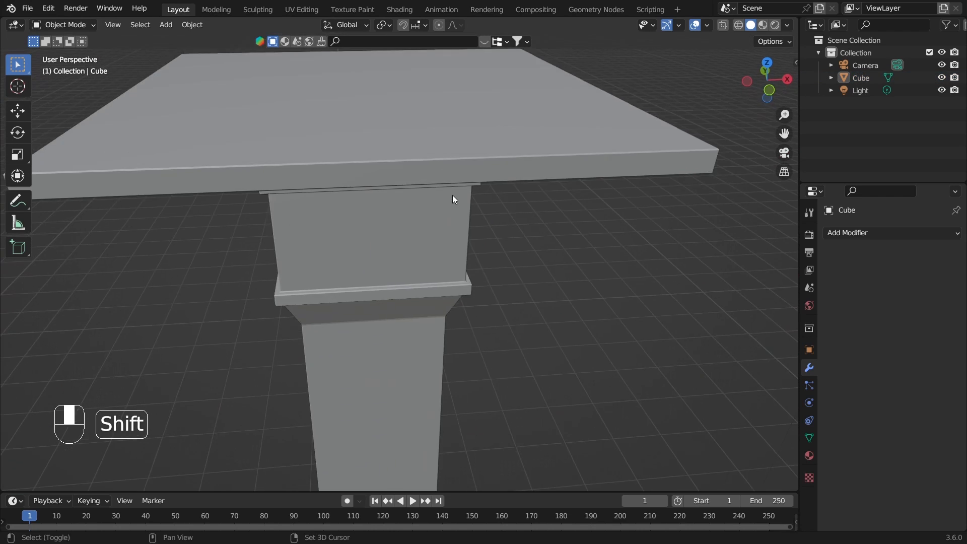
pyautogui.scroll(-4, 452, 195)
pyautogui.click(406, 202)
pyautogui.click(886, 233)
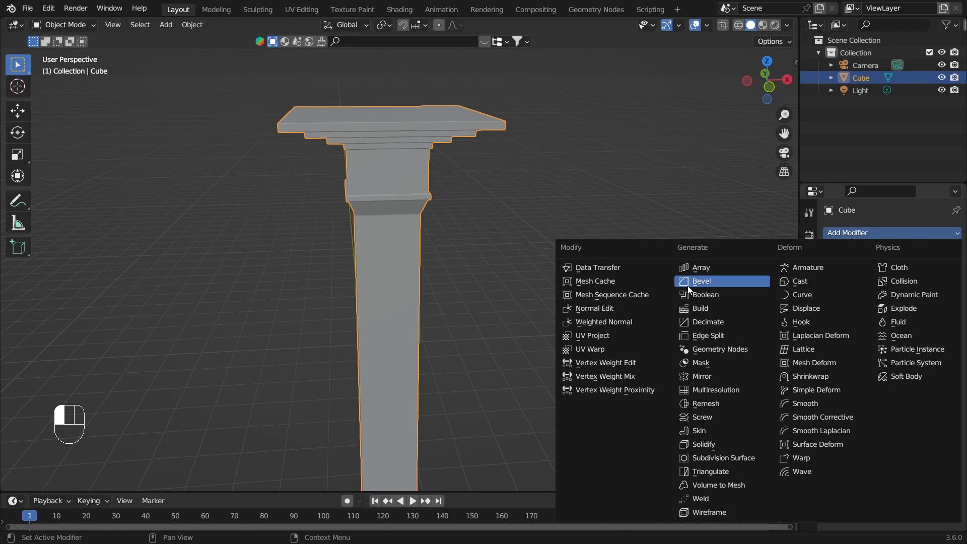
pyautogui.click(694, 280)
# Step: Add a Subdivision Surface modifier with viewport level 2 and shade the column smooth
pyautogui.click(896, 232)
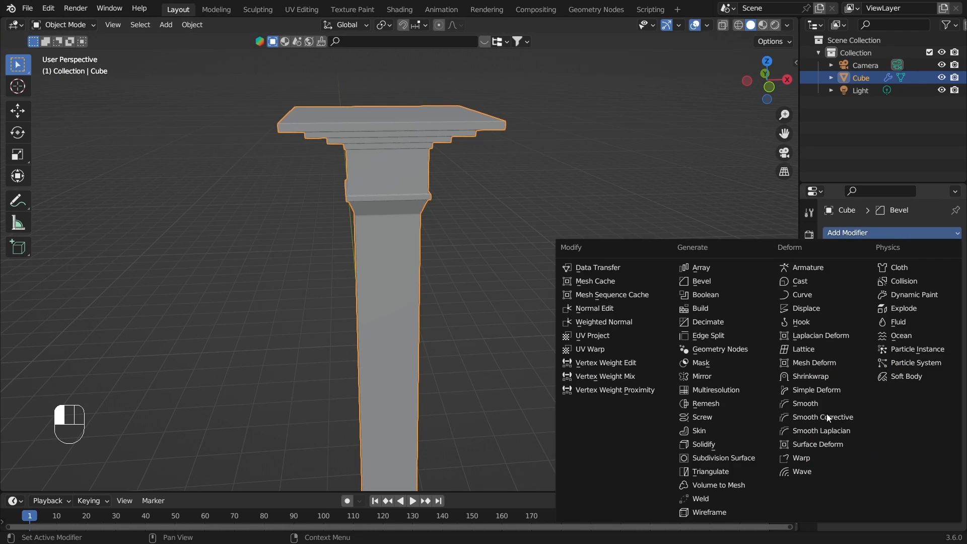
pyautogui.click(757, 458)
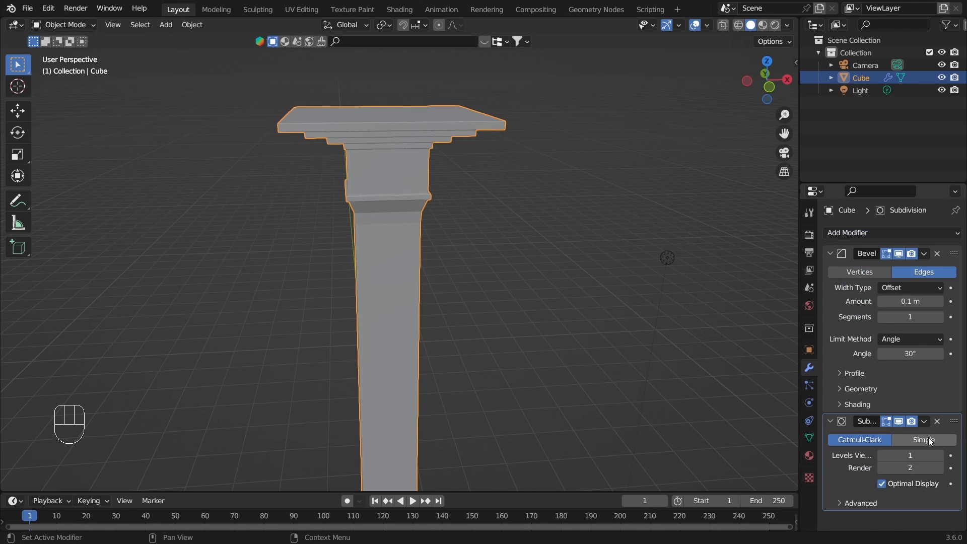
pyautogui.click(939, 456)
pyautogui.rightClick(393, 253)
pyautogui.click(394, 253)
pyautogui.click(468, 332)
# Step: Move the column away from the origin toward negative X in the front view
pyautogui.press('Home')
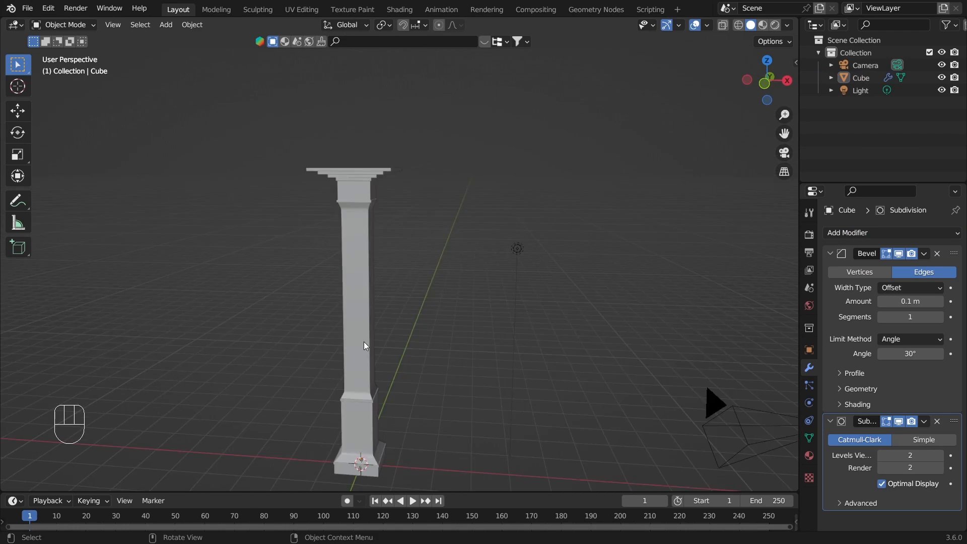
pyautogui.press('KP_1')
pyautogui.click(373, 338)
pyautogui.press('g')
pyautogui.click(346, 300)
# Step: Add a new cube mesh at the origin and flatten it along the Z axis
pyautogui.scroll(1, 345, 300)
pyautogui.hotkey('shift', 'a')
pyautogui.moveTo(362, 303)
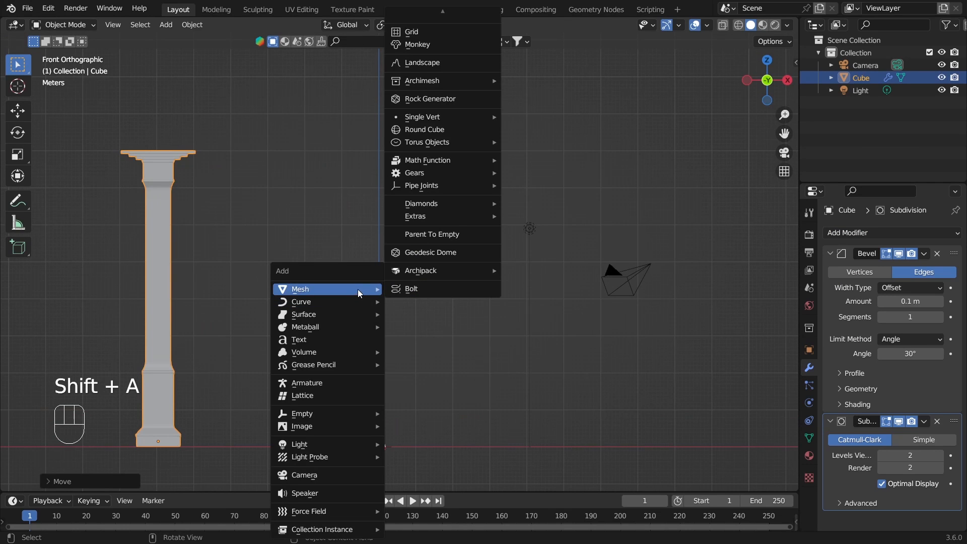
pyautogui.moveTo(443, 12)
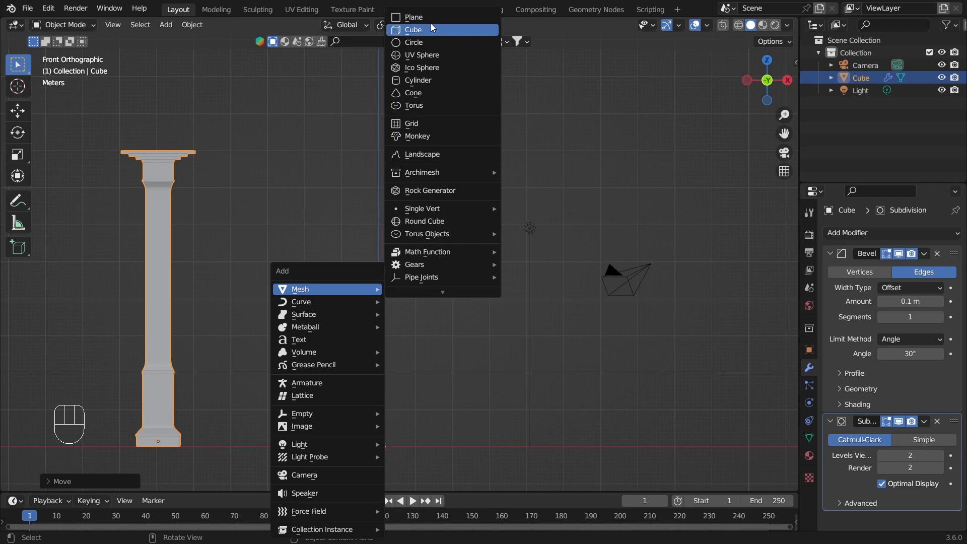
pyautogui.click(425, 29)
pyautogui.press('s')
pyautogui.press('s')
pyautogui.press('z')
pyautogui.click(425, 409)
# Step: Raise the flattened cube onto the ground line and widen it along the X axis
pyautogui.press('g')
pyautogui.press('z')
pyautogui.click(423, 387)
pyautogui.press('s')
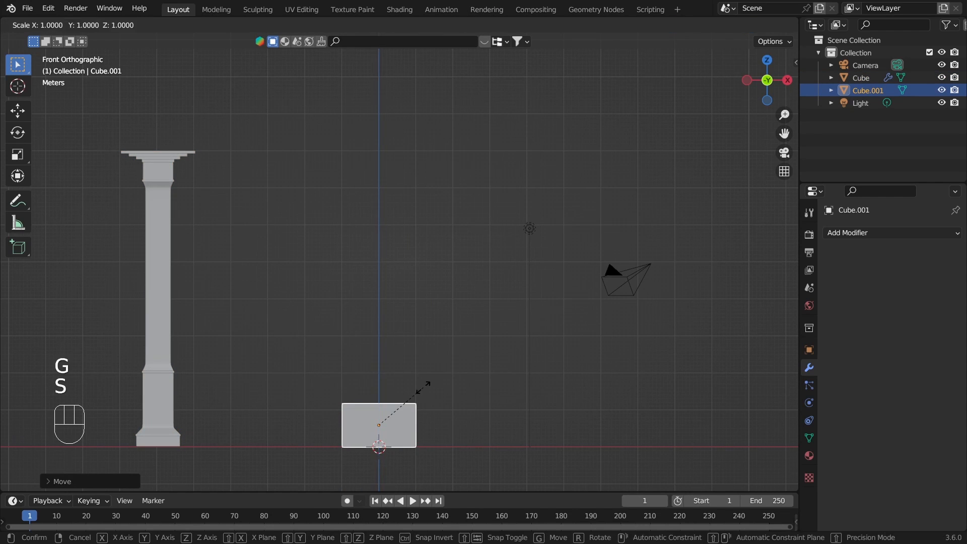
pyautogui.press('x')
pyautogui.click(497, 386)
# Step: Flatten the widened block further along the Z axis and lower it back onto the ground line
pyautogui.press('s')
pyautogui.press('z')
pyautogui.click(482, 386)
pyautogui.press('g')
pyautogui.press('z')
pyautogui.click(481, 391)
# Step: Apply the block's scale and inset its top face by about 0.12 m
pyautogui.scroll(3, 468, 409)
pyautogui.hotkey('ctrl', 'a')
pyautogui.click(544, 306)
pyautogui.press('Tab')
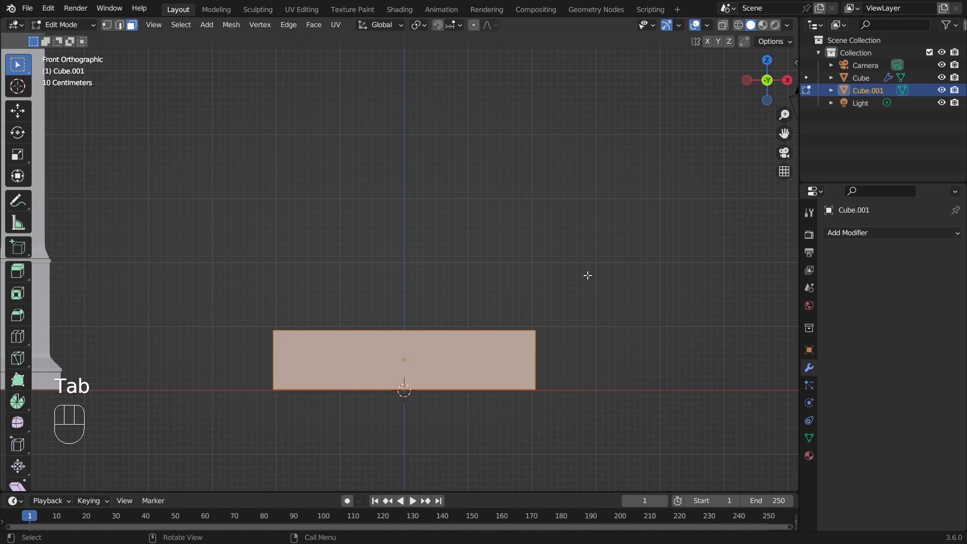
pyautogui.moveTo(568, 280); pyautogui.dragTo(491, 365, button='middle')
pyautogui.click(440, 388)
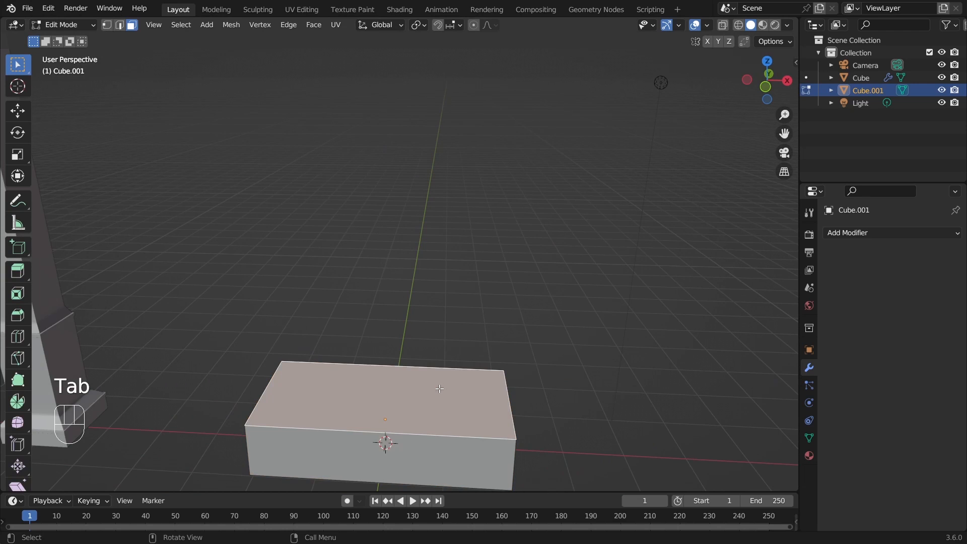
pyautogui.press('i')
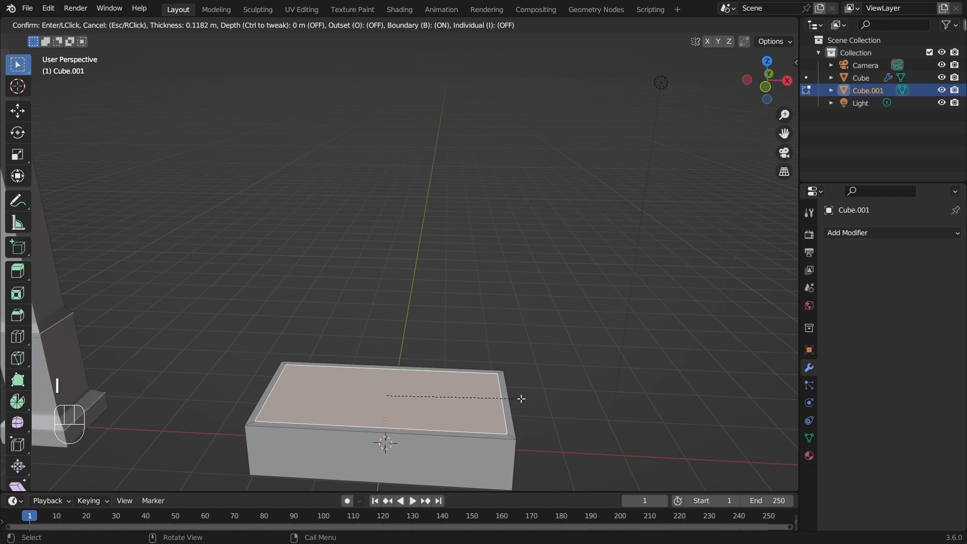
pyautogui.click(527, 397)
# Step: Extrude the inset face up into a low step and inset the step's top face
pyautogui.press('KP_1')
pyautogui.scroll(2, 529, 351)
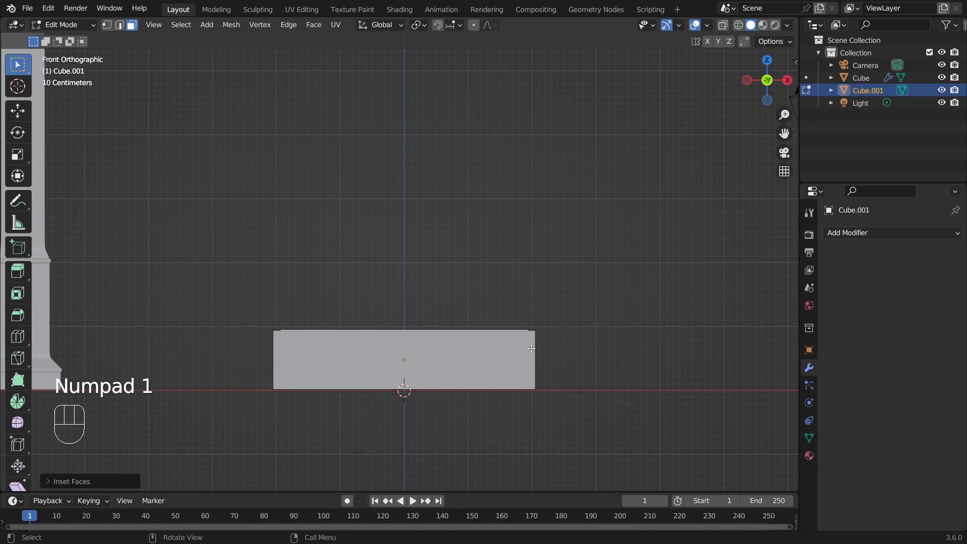
pyautogui.press('e')
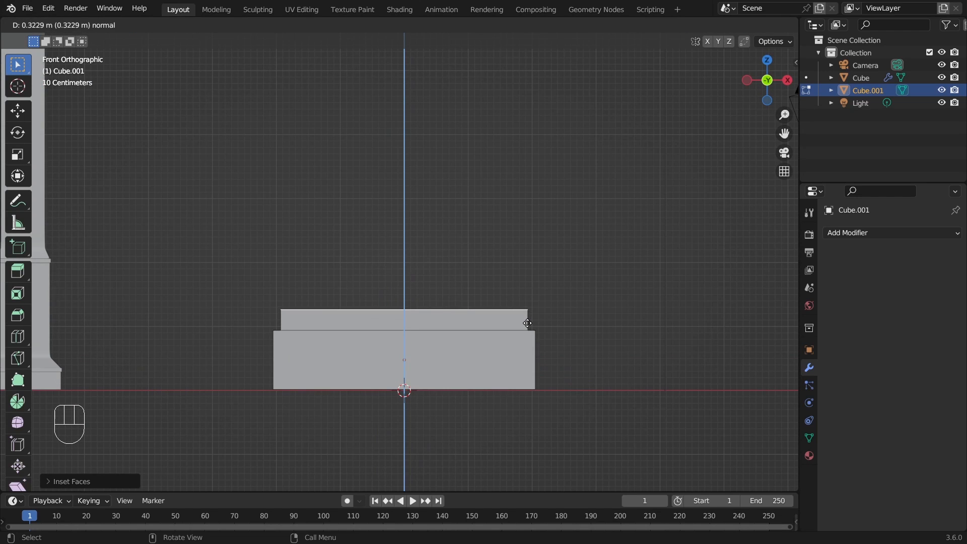
pyautogui.click(528, 335)
pyautogui.moveTo(546, 326); pyautogui.dragTo(545, 353, button='middle')
pyautogui.press('i')
pyautogui.click(548, 334)
# Step: Extrude a second step and a narrower third step on the block, the third about 0.16 m high
pyautogui.press('KP_1')
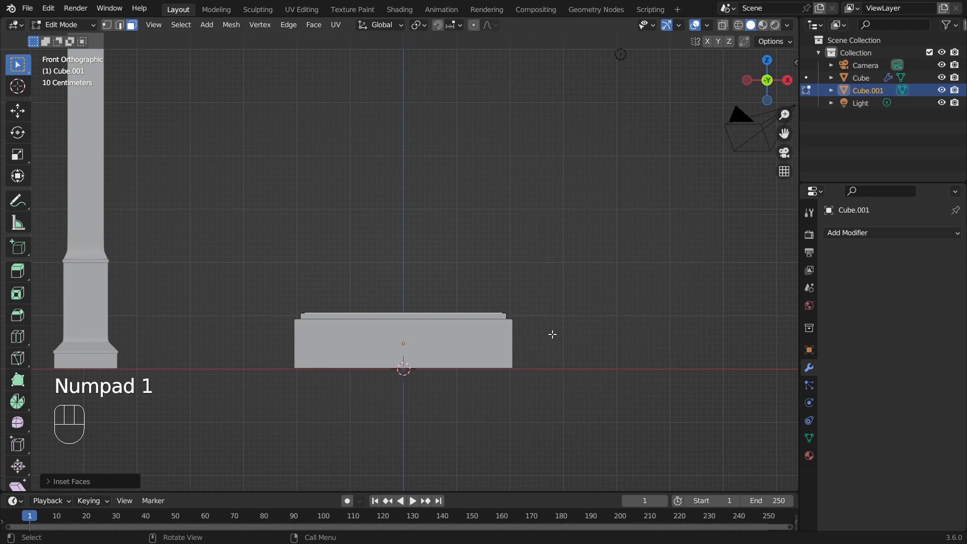
pyautogui.scroll(1, 579, 287)
pyautogui.press('e')
pyautogui.scroll(-2, 554, 272)
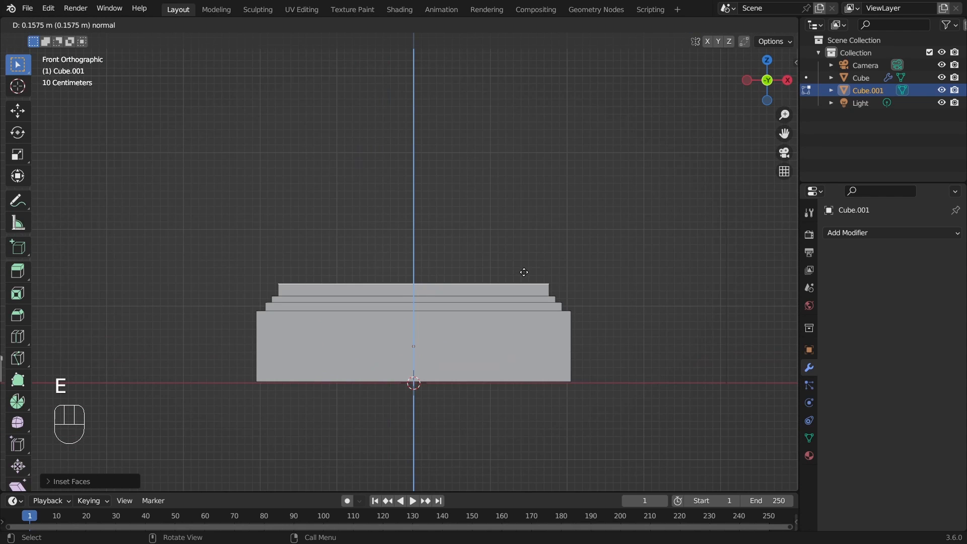
pyautogui.click(564, 290)
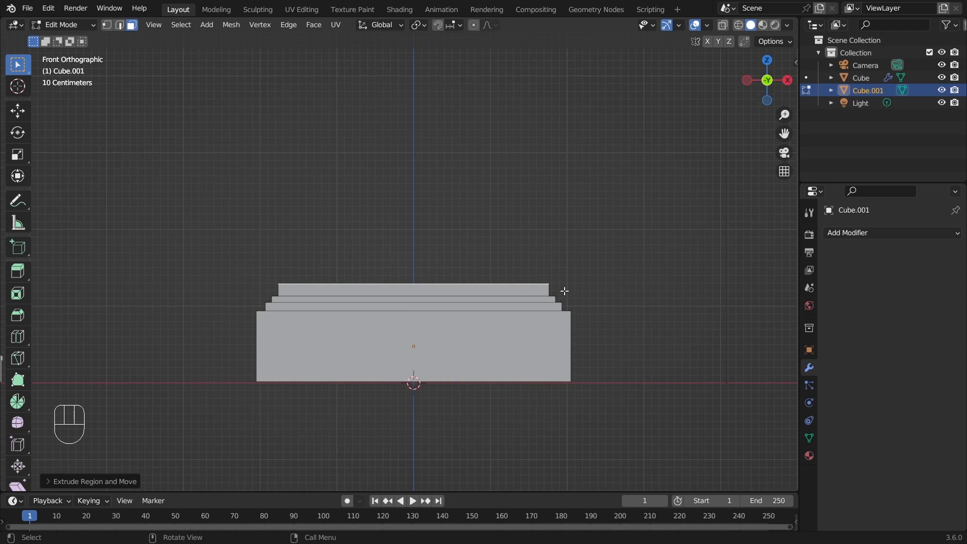
# Step: Extrude the third step's top face upward by another short section
pyautogui.scroll(2, 565, 291)
pyautogui.press('e')
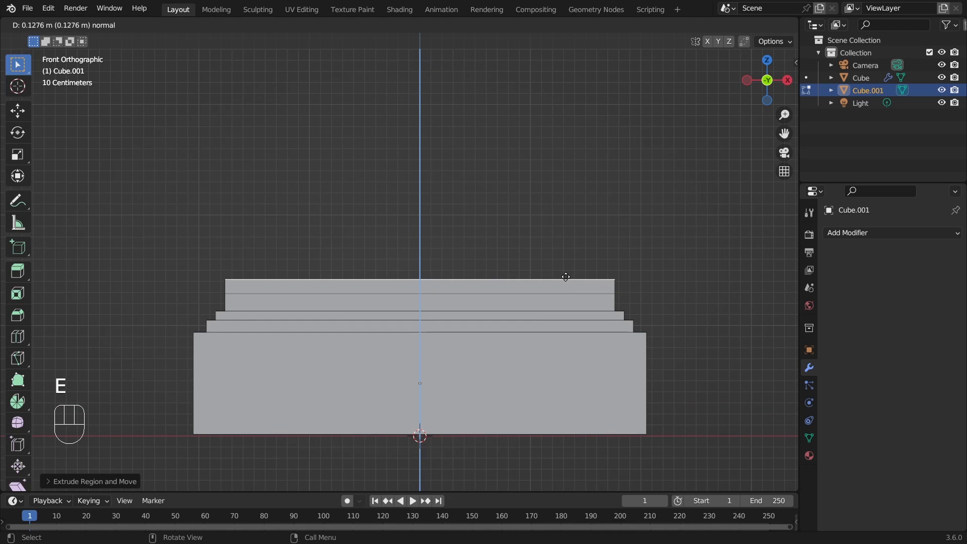
pyautogui.click(574, 276)
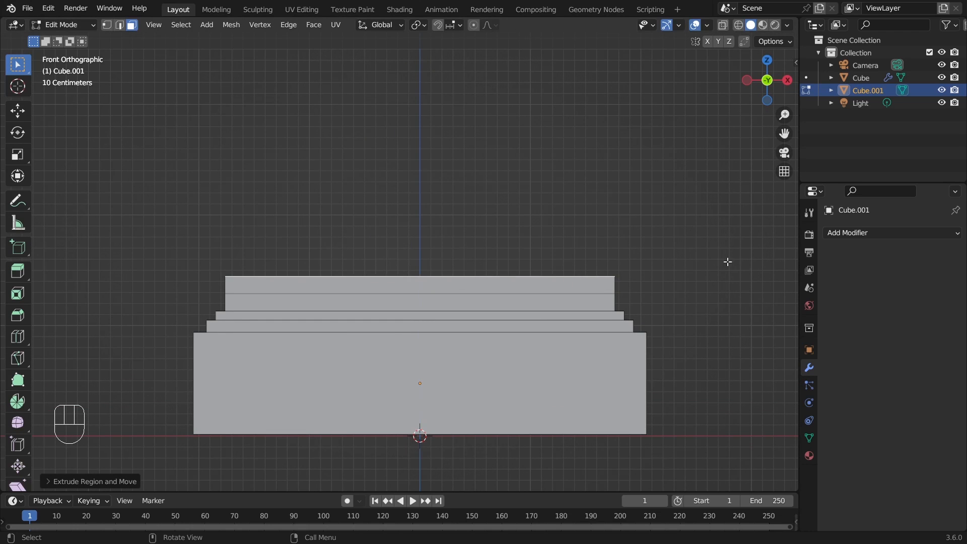
# Step: Extrude the topmost face band of the block outward along its normals by about 0.5 m to form an overhanging ledge
pyautogui.keyDown('alt'); pyautogui.click(613, 285); pyautogui.keyUp('alt')
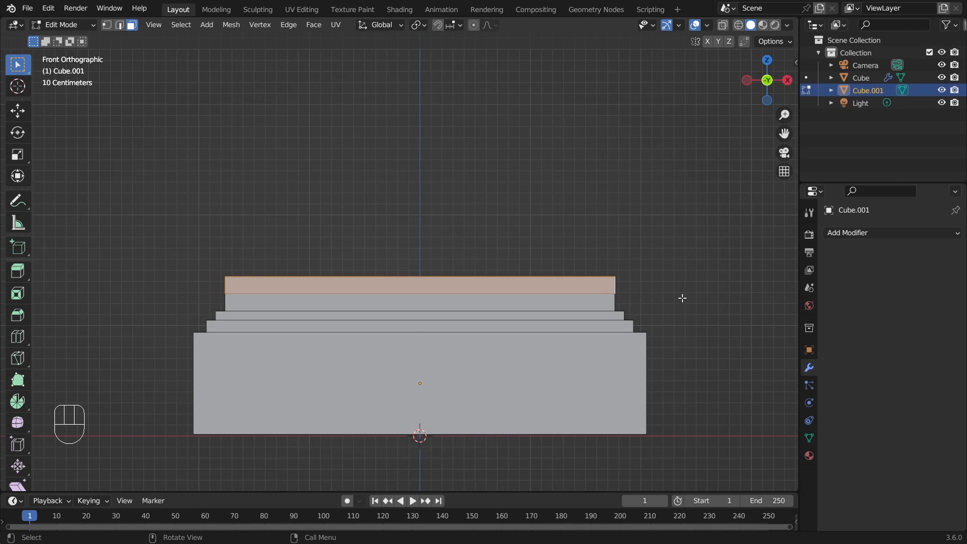
pyautogui.press('ctrl')
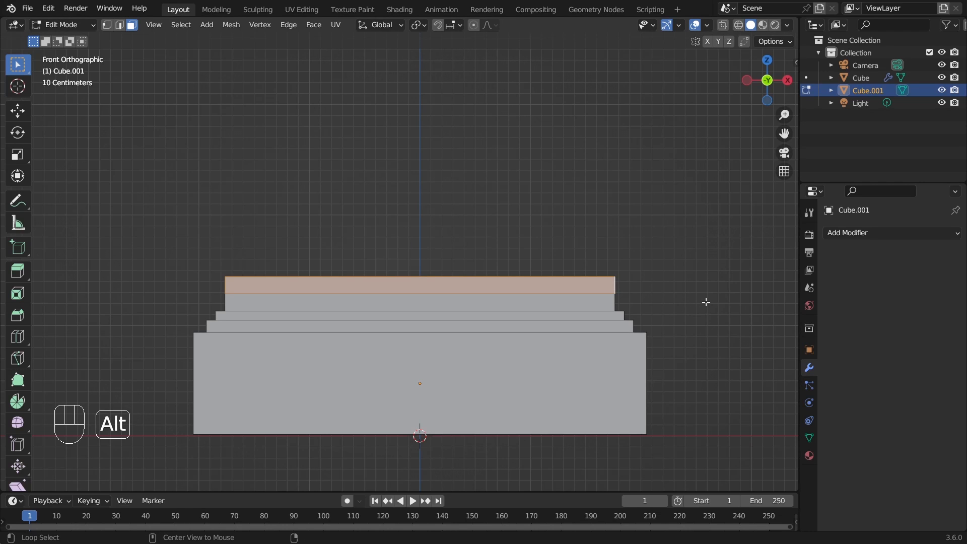
pyautogui.hotkey('alt', 'e')
pyautogui.click(705, 301)
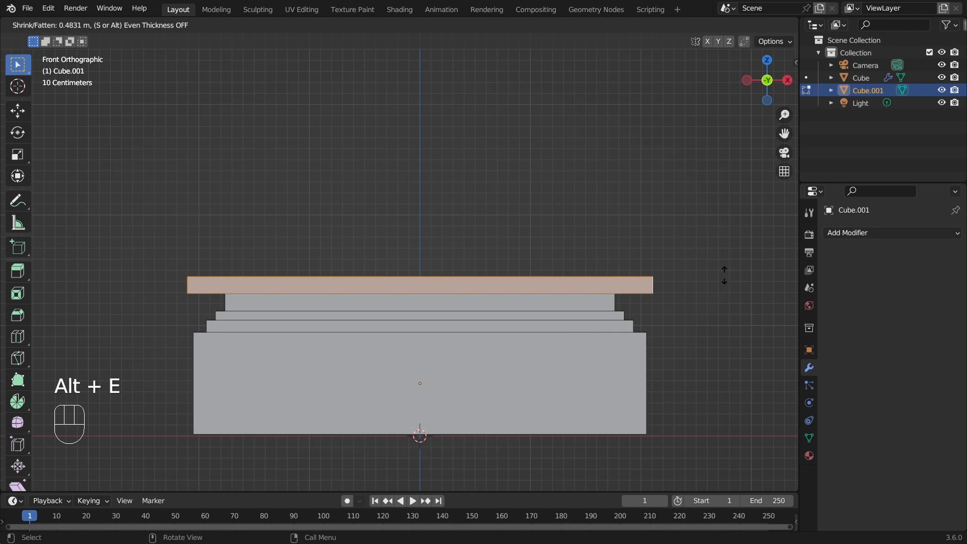
pyautogui.click(724, 275)
# Step: Bevel all edges of the stepped block by about 0.024 m
pyautogui.press('a')
pyautogui.scroll(1, 566, 330)
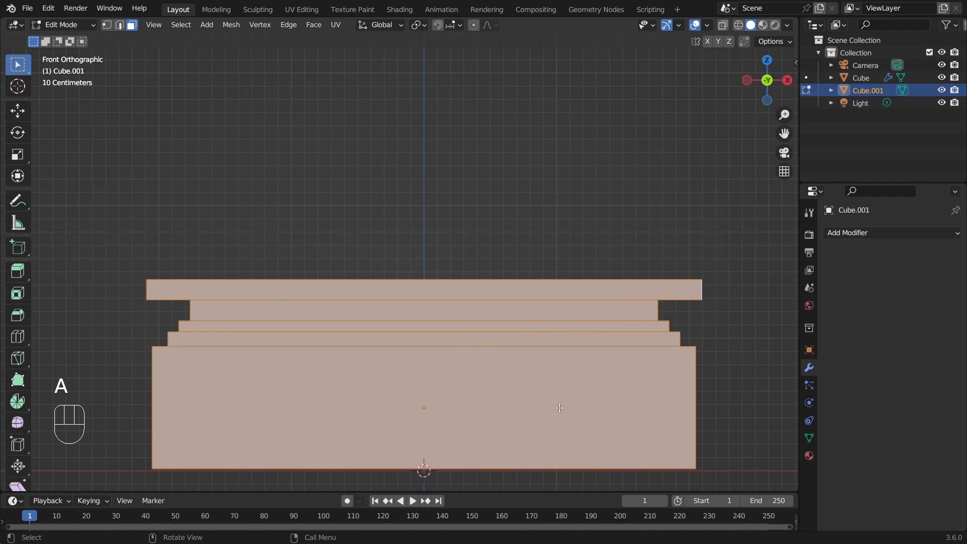
pyautogui.hotkey('ctrl', 'b')
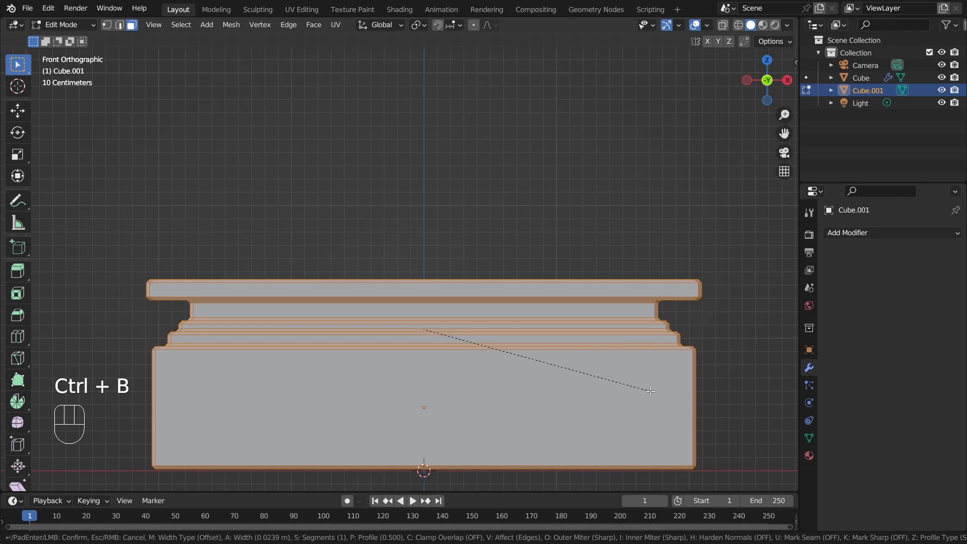
pyautogui.click(651, 391)
pyautogui.click(566, 237)
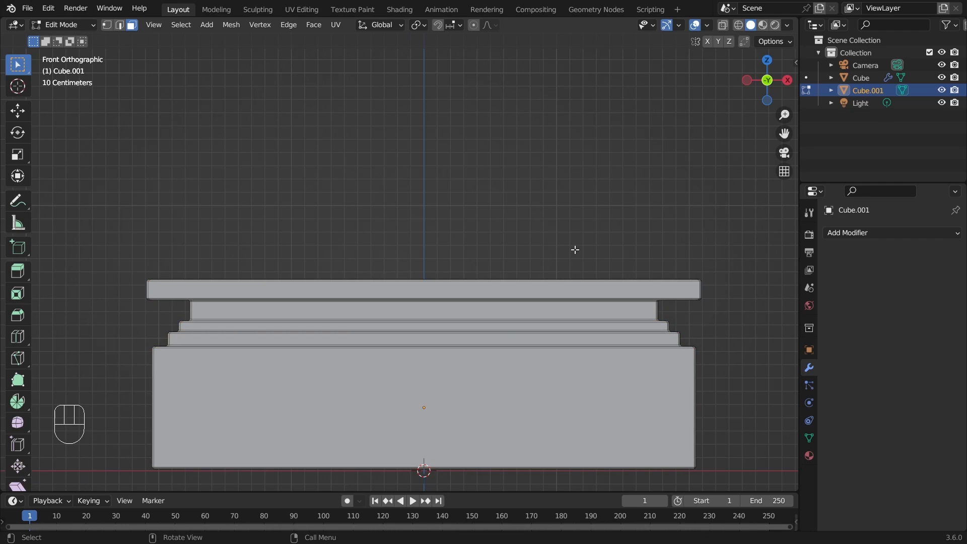
# Step: Shade the stepped block smooth and add a Bevel and a Subdivision Surface modifier to it
pyautogui.press('Tab')
pyautogui.rightClick(458, 289)
pyautogui.click(458, 289)
pyautogui.click(856, 233)
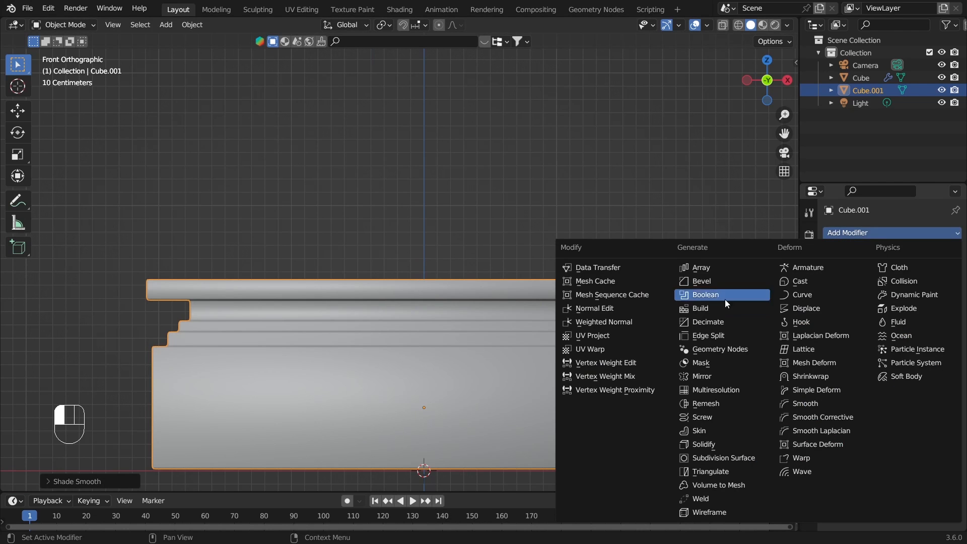
pyautogui.click(702, 281)
pyautogui.click(863, 235)
pyautogui.click(735, 456)
# Step: Duplicate the stepped block, keeping one block near the origin and placing the other on the far side of the column
pyautogui.moveTo(564, 282); pyautogui.dragTo(561, 292, button='middle')
pyautogui.scroll(-8, 562, 294)
pyautogui.keyDown('alt'); pyautogui.moveTo(462, 313); pyautogui.dragTo(386, 288, button='middle'); pyautogui.keyUp('alt')
pyautogui.hotkey('shift', 'd')
pyautogui.rightClick(386, 288)
pyautogui.press('g')
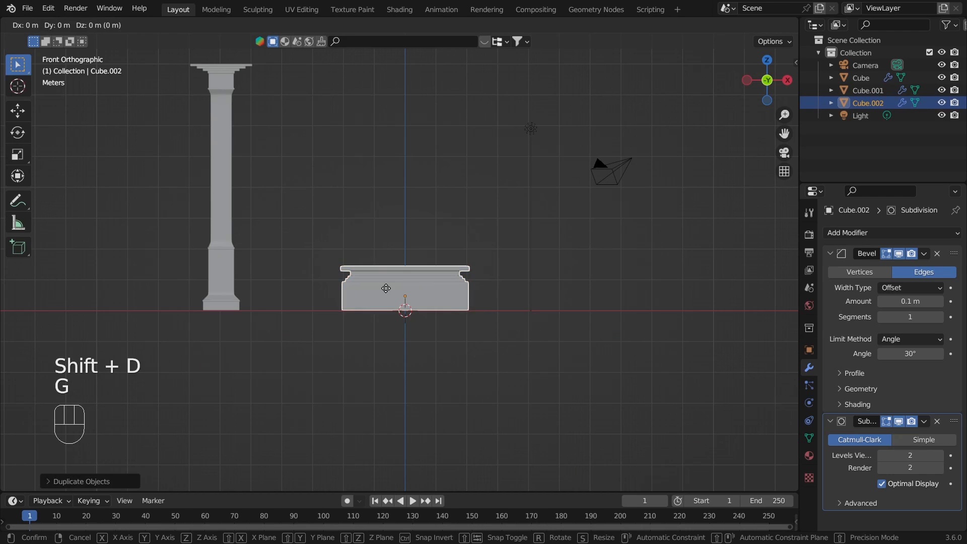
pyautogui.click(529, 288)
pyautogui.click(431, 291)
pyautogui.press('g')
pyautogui.click(145, 277)
pyautogui.click(561, 295)
pyautogui.press('g')
pyautogui.click(418, 298)
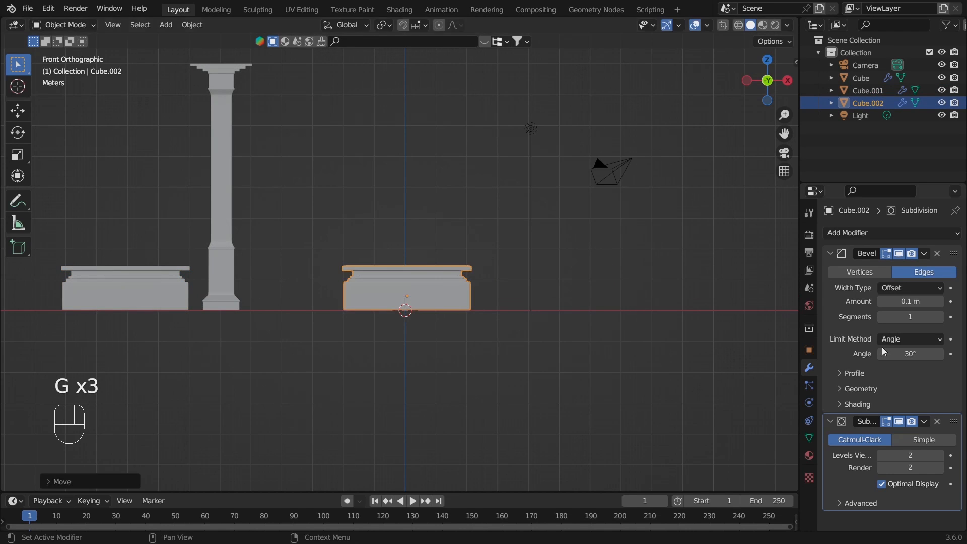
# Step: Flip the block near the origin upside down by setting its Y rotation to 180°
pyautogui.click(809, 350)
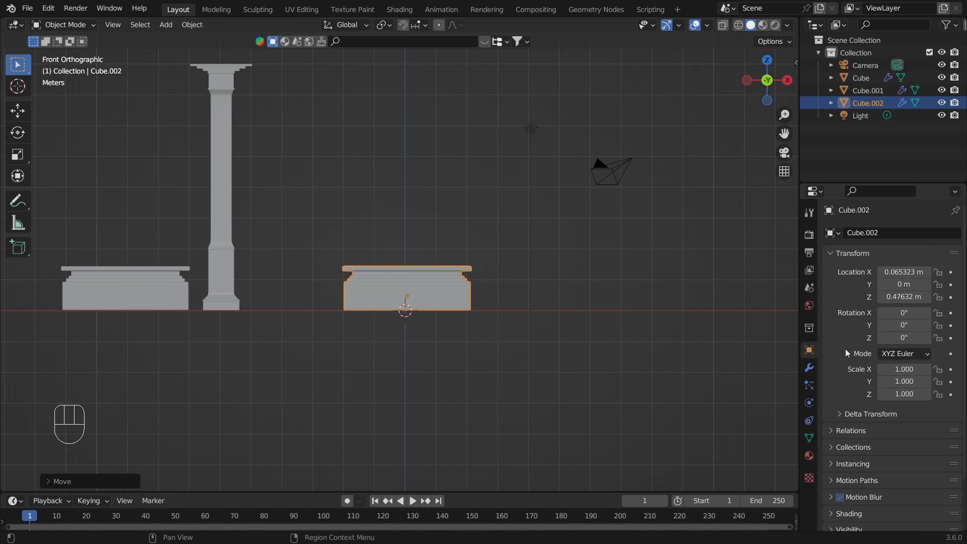
pyautogui.press('Return')
pyautogui.click(909, 328)
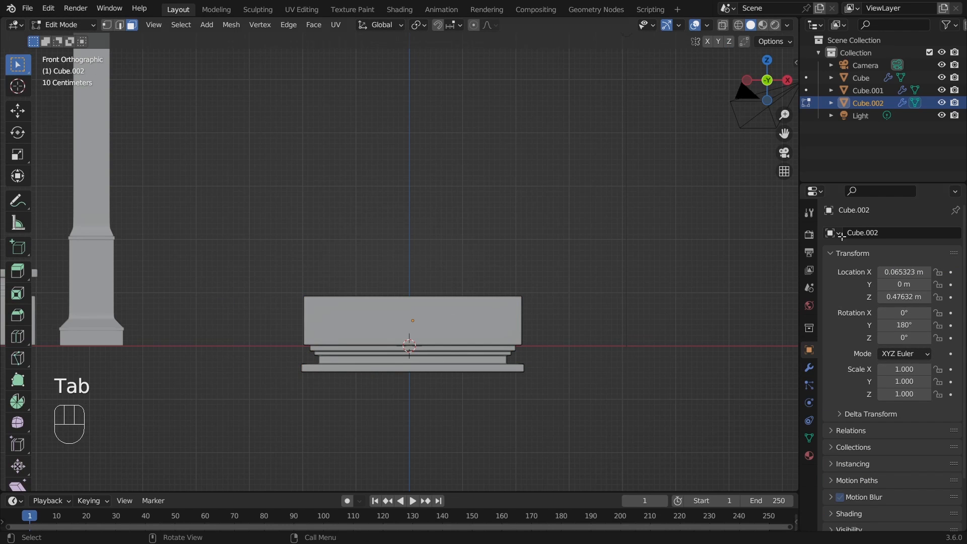
# Step: Select the flipped block's top face together with the thin bevel faces along its edges and corners
pyautogui.moveTo(419, 365); pyautogui.dragTo(424, 394, button='middle')
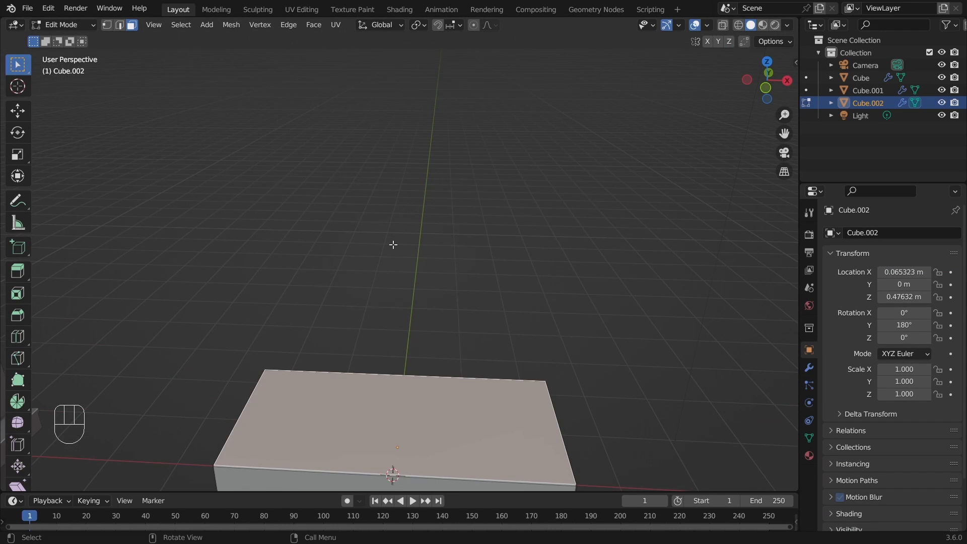
pyautogui.moveTo(394, 244); pyautogui.dragTo(733, 421, button='middle')
pyautogui.keyDown('alt'); pyautogui.click(725, 408); pyautogui.keyUp('alt')
pyautogui.keyDown('alt'); pyautogui.click(726, 408); pyautogui.keyUp('alt')
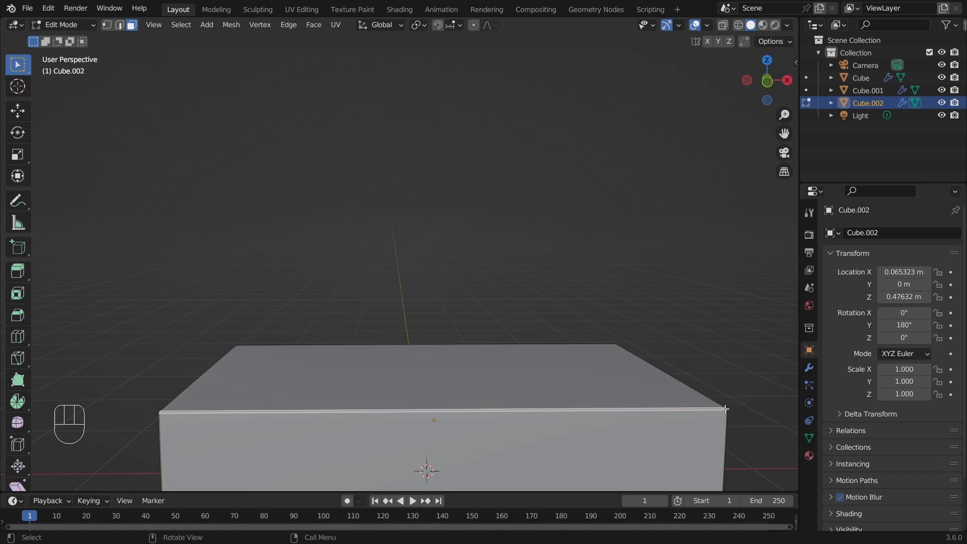
pyautogui.keyDown('shift'); pyautogui.click(469, 306); pyautogui.keyUp('shift')
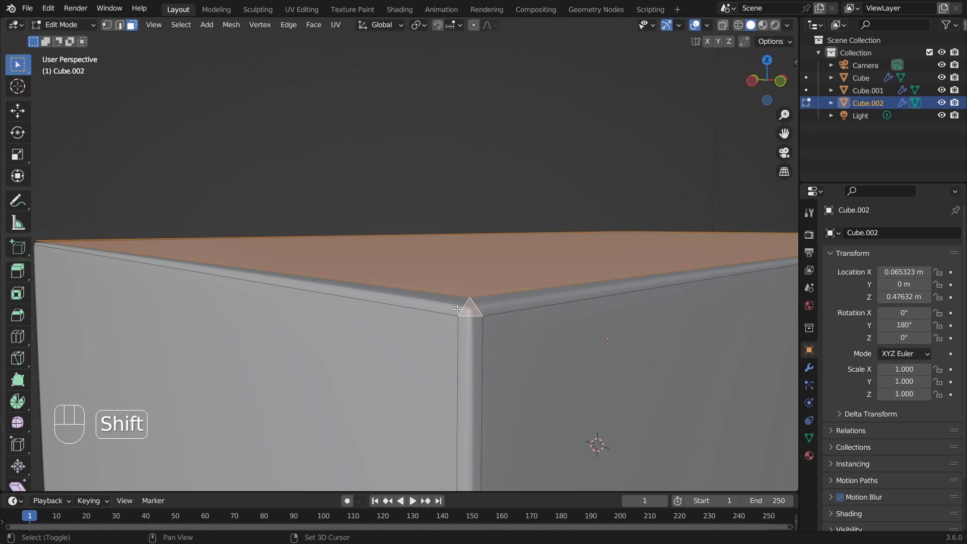
pyautogui.keyDown('shift'); pyautogui.click(446, 300); pyautogui.keyUp('shift')
pyautogui.keyDown('shift'); pyautogui.click(496, 304); pyautogui.keyUp('shift')
pyautogui.scroll(-3, 559, 314)
pyautogui.moveTo(559, 314); pyautogui.dragTo(466, 312, button='middle')
pyautogui.scroll(3, 363, 308)
pyautogui.keyDown('shift'); pyautogui.moveTo(354, 307); pyautogui.dragTo(436, 279, button='middle'); pyautogui.keyUp('shift')
pyautogui.keyDown('shift'); pyautogui.click(271, 360); pyautogui.keyUp('shift')
pyautogui.keyDown('shift'); pyautogui.click(283, 354); pyautogui.keyUp('shift')
pyautogui.moveTo(393, 345); pyautogui.dragTo(701, 372, button='middle')
pyautogui.scroll(2, 363, 431)
pyautogui.hotkey('shift', 'c')
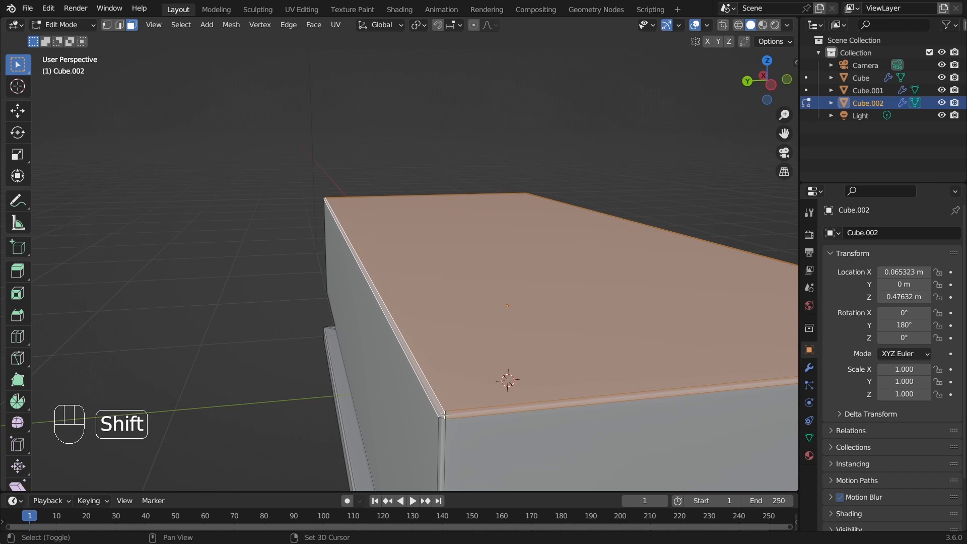
# Step: Shorten the flipped block by lowering its selected top faces along Z to about the level of the object's origin
pyautogui.press('KP_1')
pyautogui.press('g')
pyautogui.press('z')
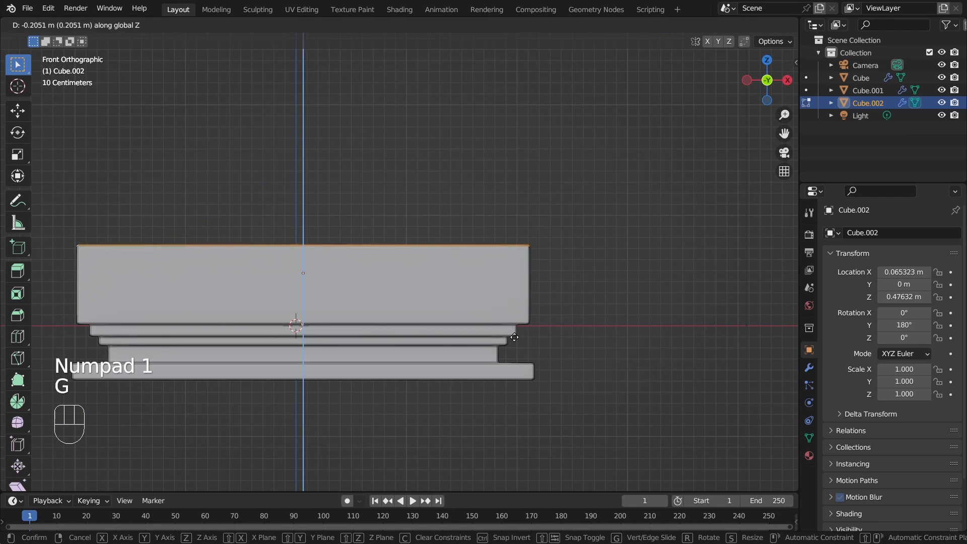
pyautogui.click(513, 363)
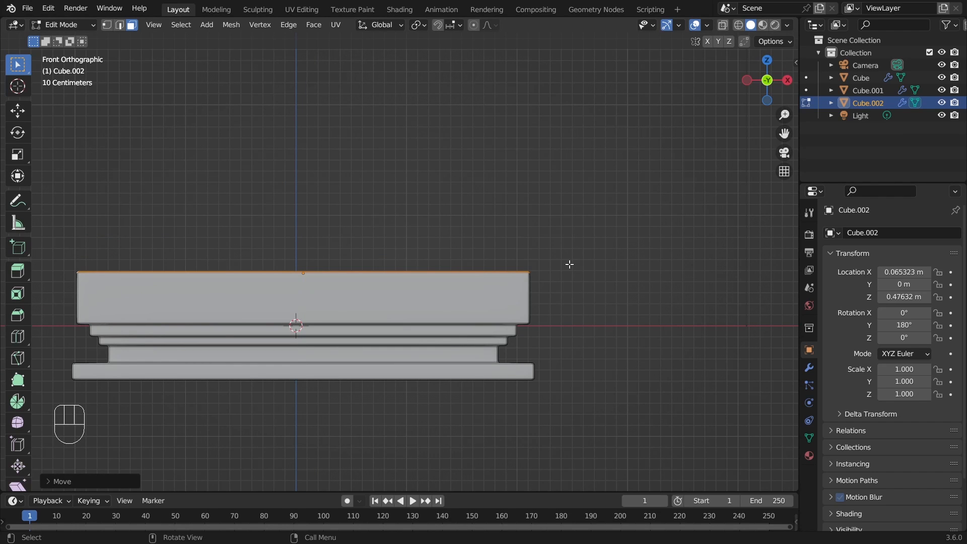
# Step: Extrude the block's top upward by about 0.11 m and extrude the new side band outward along its normals by about 0.2 m
pyautogui.press('e')
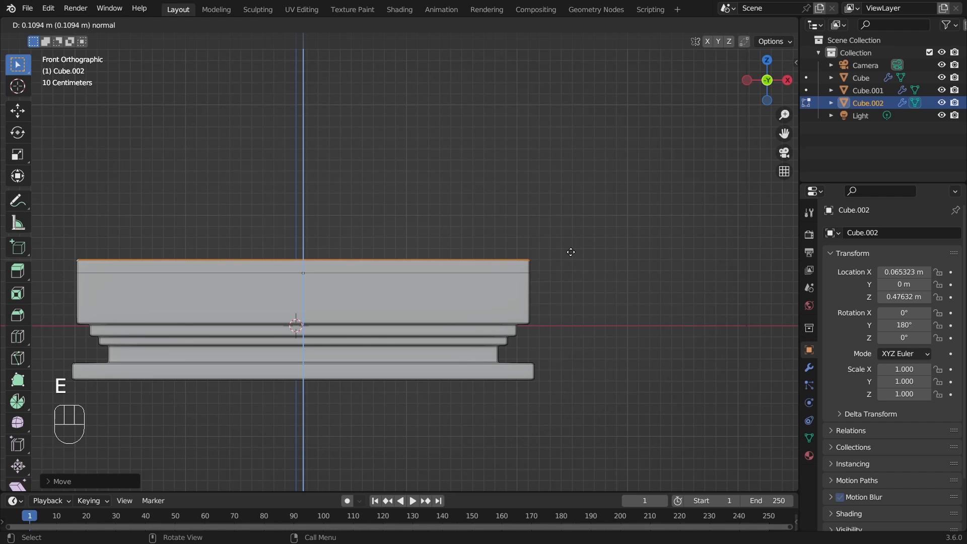
pyautogui.press('KP_1')
pyautogui.hotkey('alt', 'e')
pyautogui.click(610, 288)
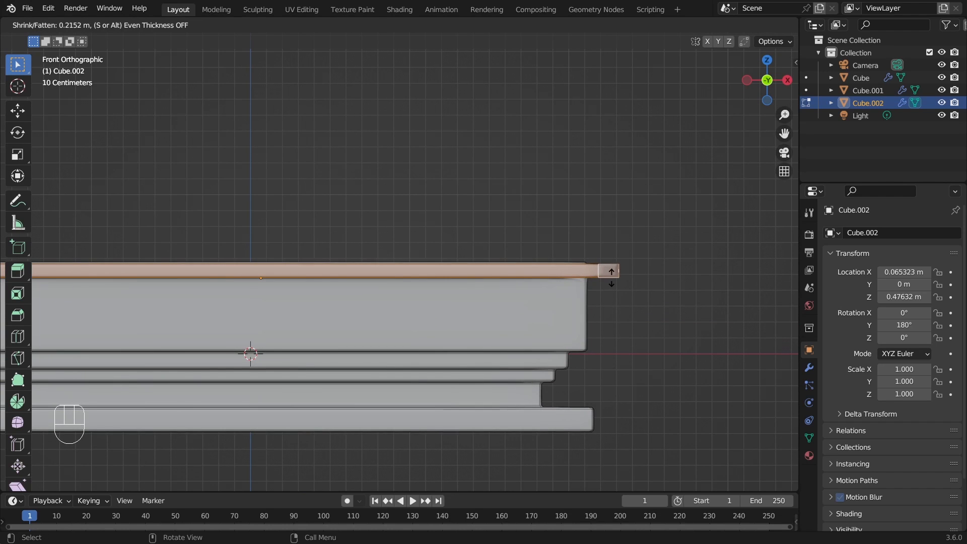
pyautogui.click(609, 256)
# Step: Add a loop cut around the flipped block's overhanging top ledge and leave mesh editing
pyautogui.hotkey('ctrl', 'r')
pyautogui.click(625, 271)
pyautogui.scroll(-5, 665, 288)
pyautogui.moveTo(664, 287); pyautogui.dragTo(594, 262, button='middle')
pyautogui.press('Tab')
# Step: Move the flipped block above the first block, to about X -8.95 m and Z 3.79 m
pyautogui.scroll(-5, 584, 272)
pyautogui.press('KP_1')
pyautogui.press('g')
pyautogui.press('x')
pyautogui.press('g')
pyautogui.click(190, 213)
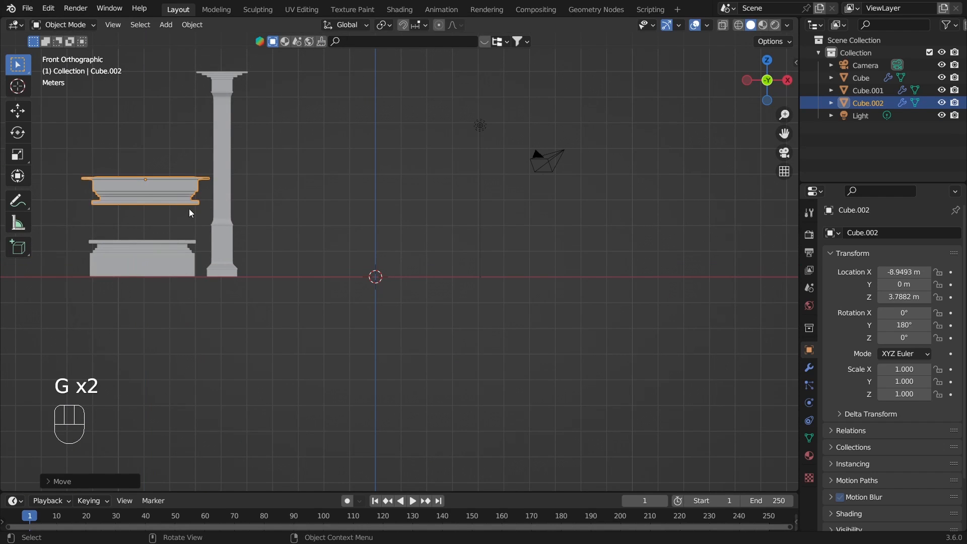
# Step: Duplicate the column, place the copy at about X -1.16 m and widen it along X to about 2.7 times
pyautogui.click(227, 174)
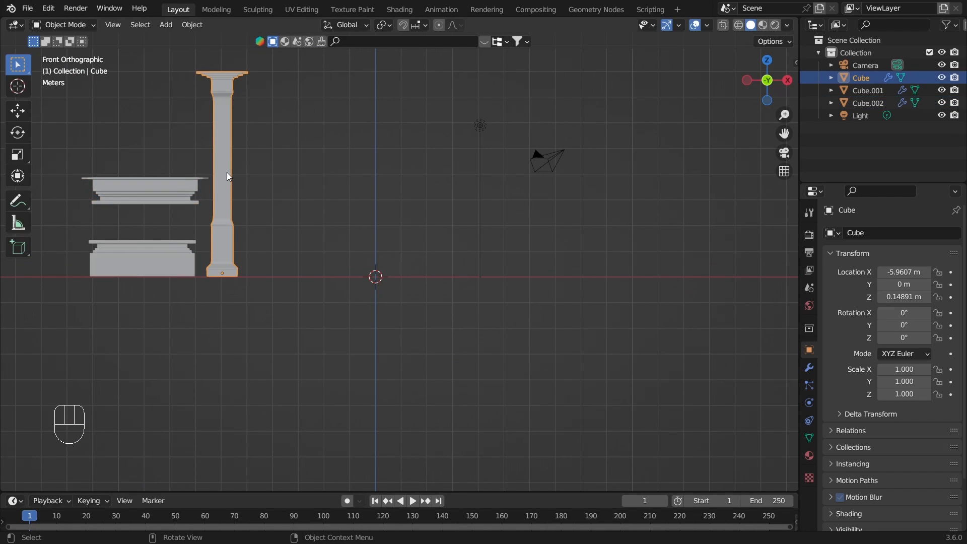
pyautogui.hotkey('shift', 'd')
pyautogui.press('g')
pyautogui.click(351, 196)
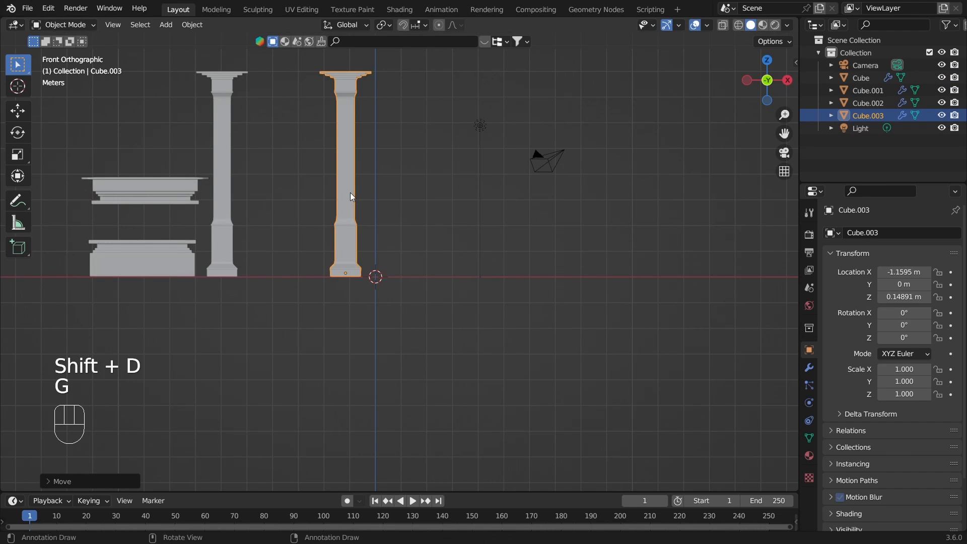
pyautogui.press('s')
pyautogui.press('x')
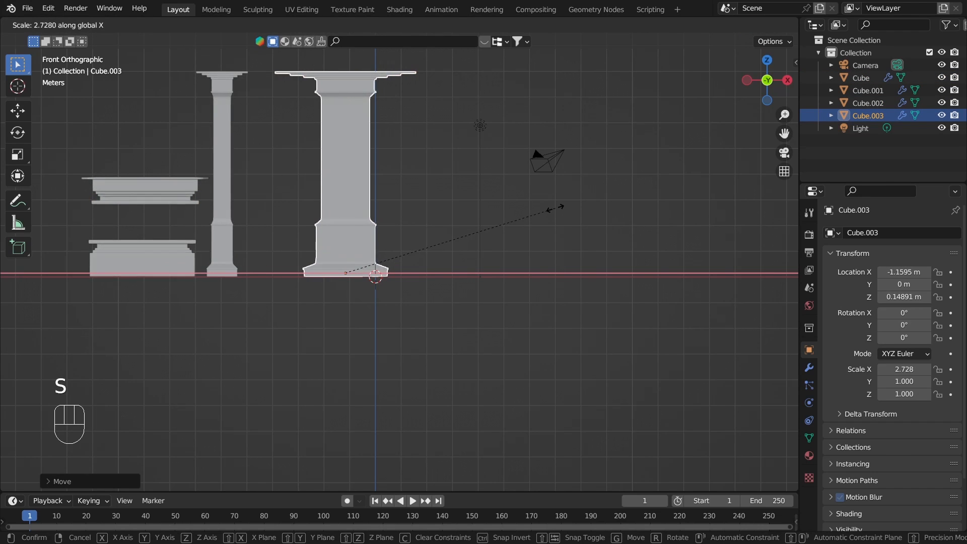
pyautogui.click(536, 198)
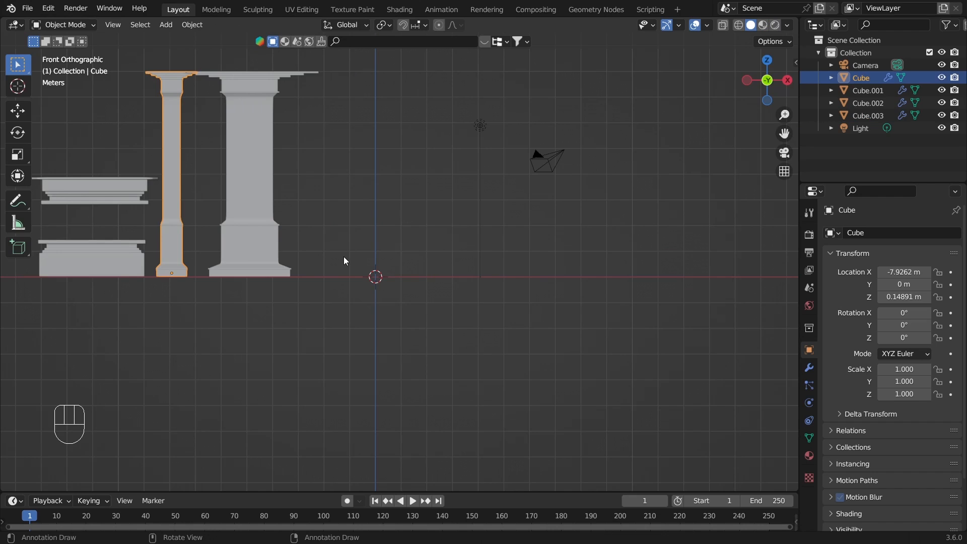
# Step: Move the narrow column in front of the wide one, to about X -6.81 m and Y -1.23 m
pyautogui.press('KP_7')
pyautogui.press('g')
pyautogui.press('y')
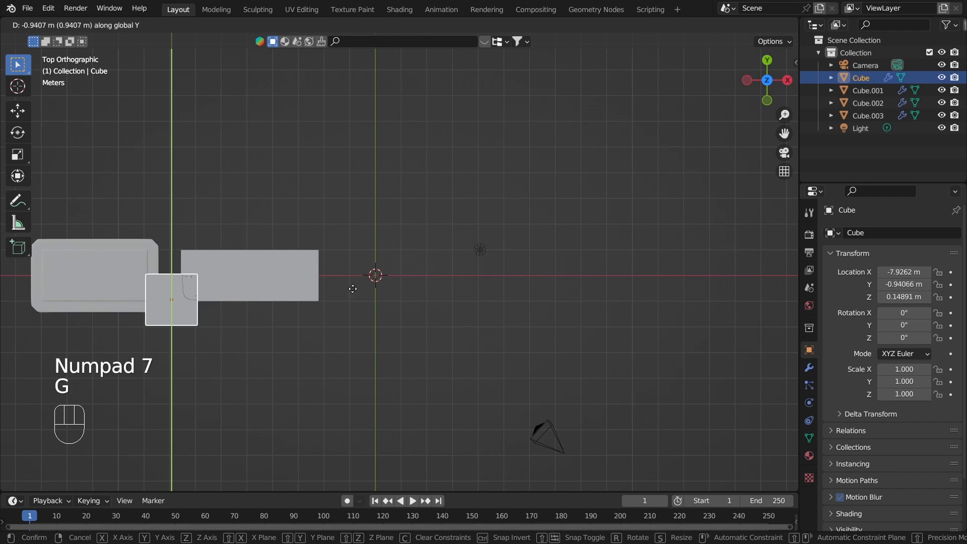
pyautogui.click(353, 287)
pyautogui.press('g')
pyautogui.press('x')
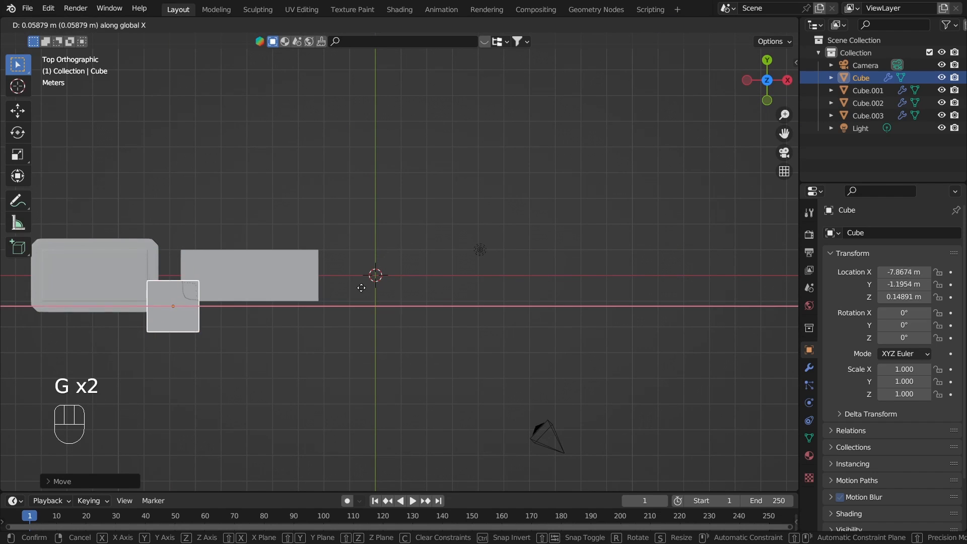
pyautogui.click(385, 293)
pyautogui.moveTo(385, 293); pyautogui.dragTo(487, 175, button='middle')
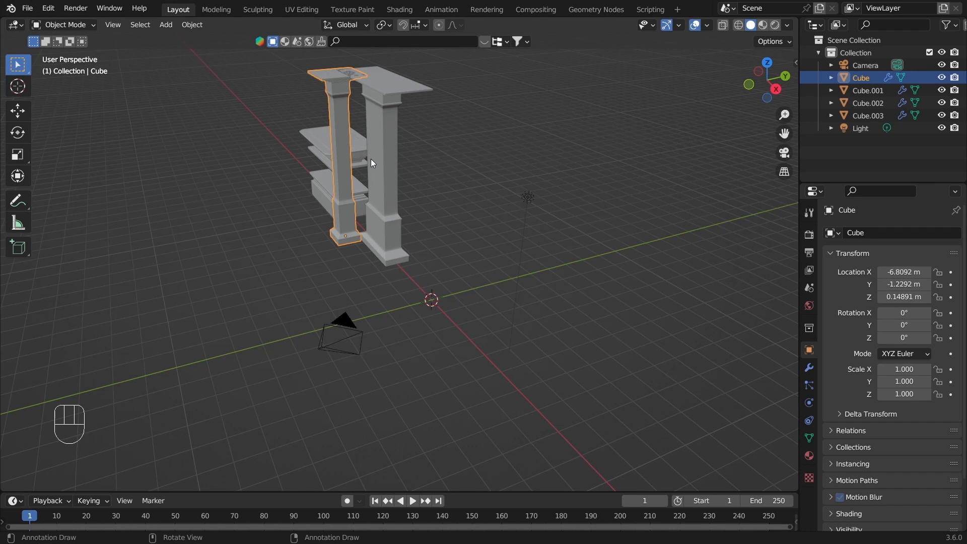
# Step: Apply the narrow column's rotation and scale, and array it with count 6 and relative offset X 0, Y 1
pyautogui.hotkey('ctrl', 'a')
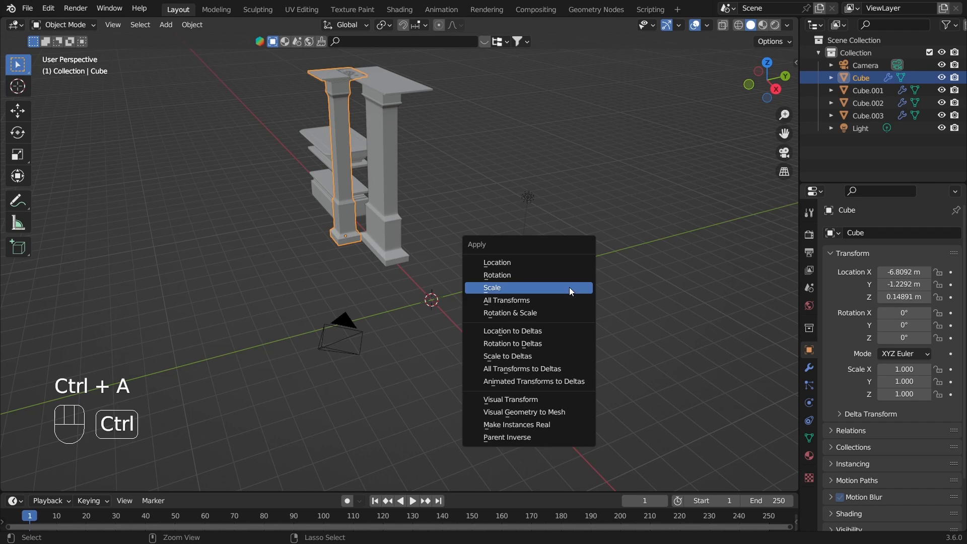
pyautogui.click(567, 311)
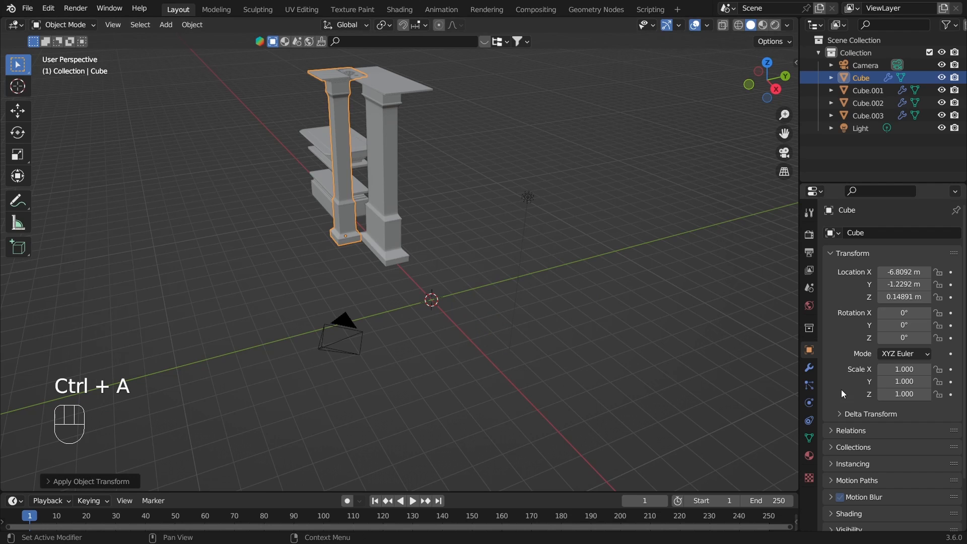
pyautogui.click(814, 370)
pyautogui.click(848, 233)
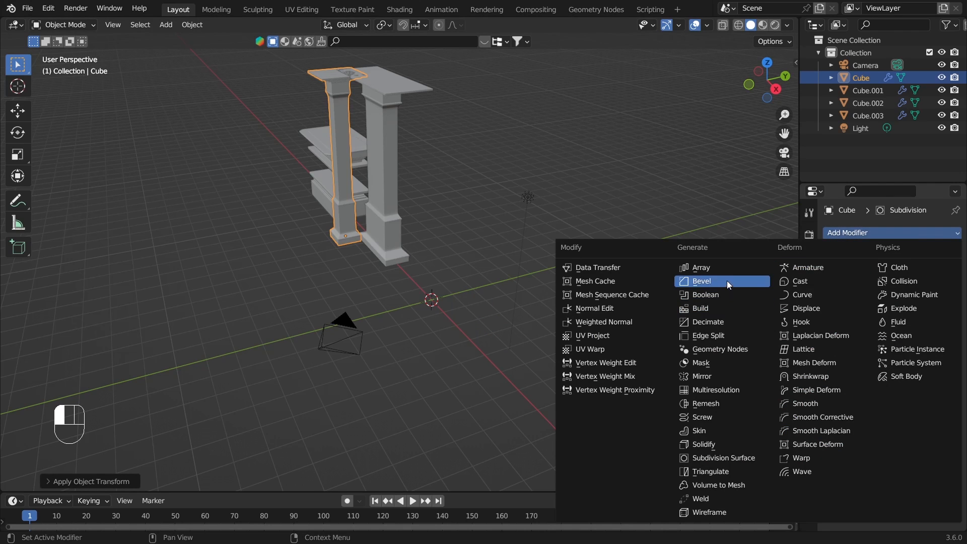
pyautogui.click(724, 268)
pyautogui.scroll(-8, 917, 457)
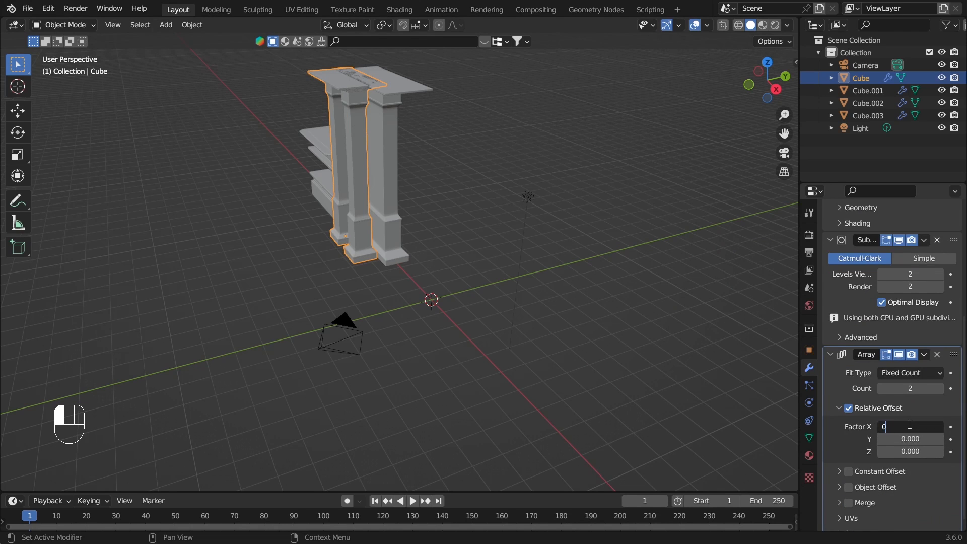
pyautogui.press('Return')
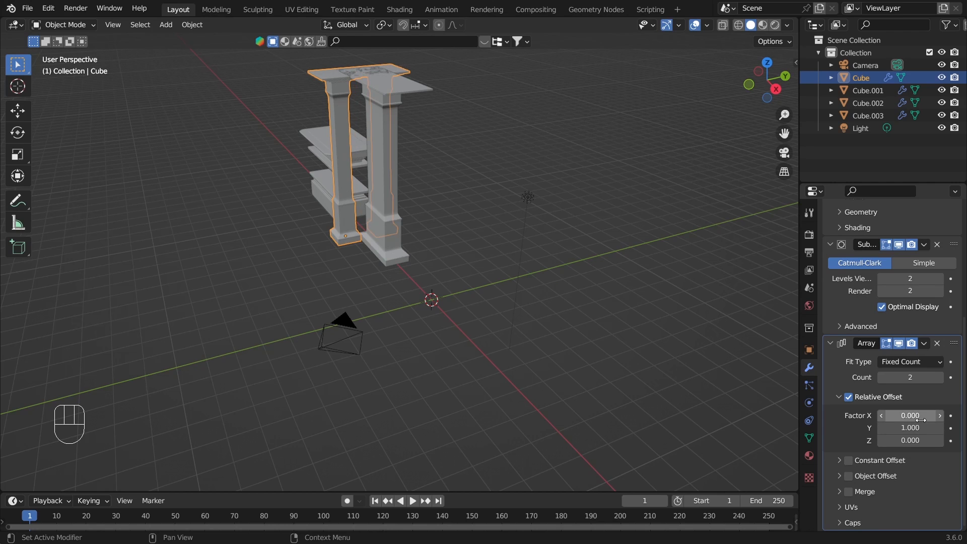
pyautogui.moveTo(675, 355); pyautogui.dragTo(688, 302, button='middle')
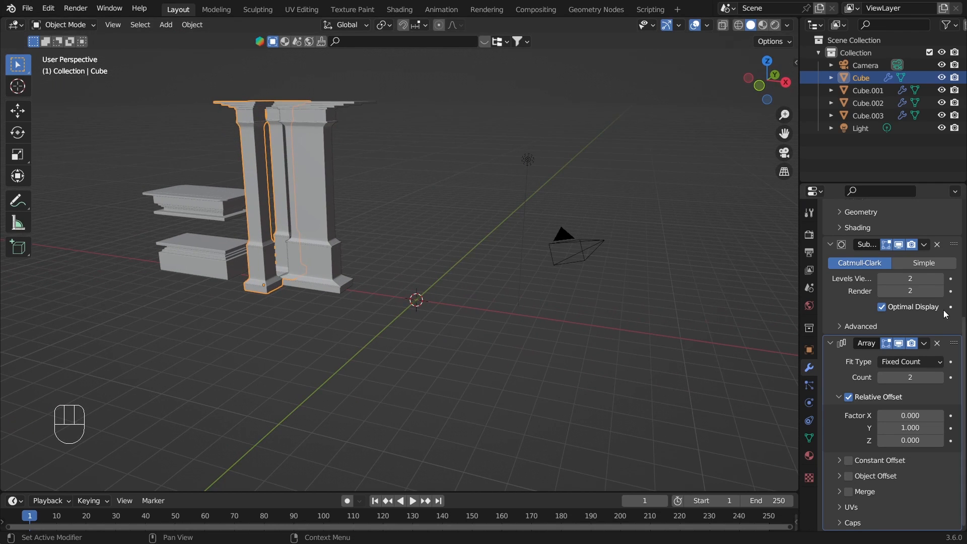
pyautogui.moveTo(455, 361); pyautogui.dragTo(409, 333, button='middle')
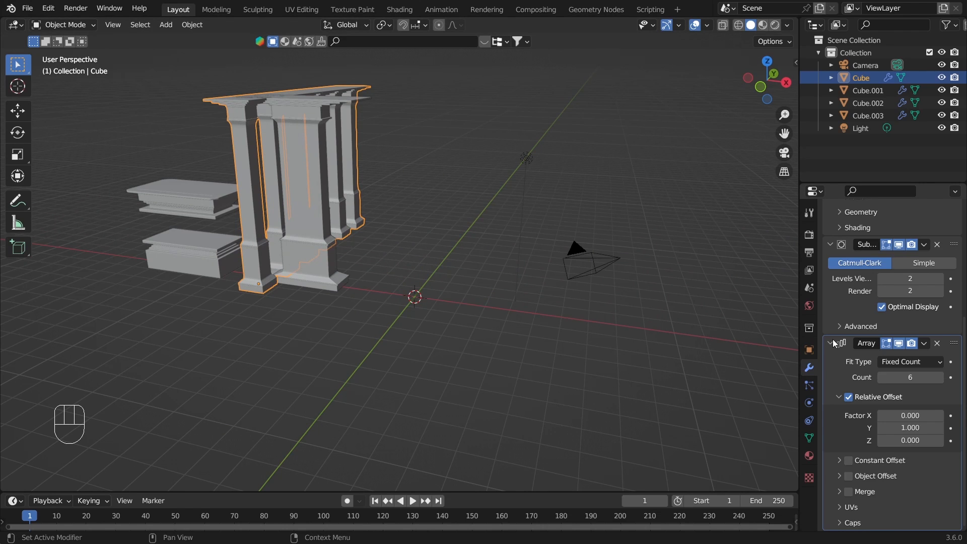
# Step: Add a Mirror modifier on the X axis to the narrow column row, using the wide column as mirror object
pyautogui.scroll(8, 916, 273)
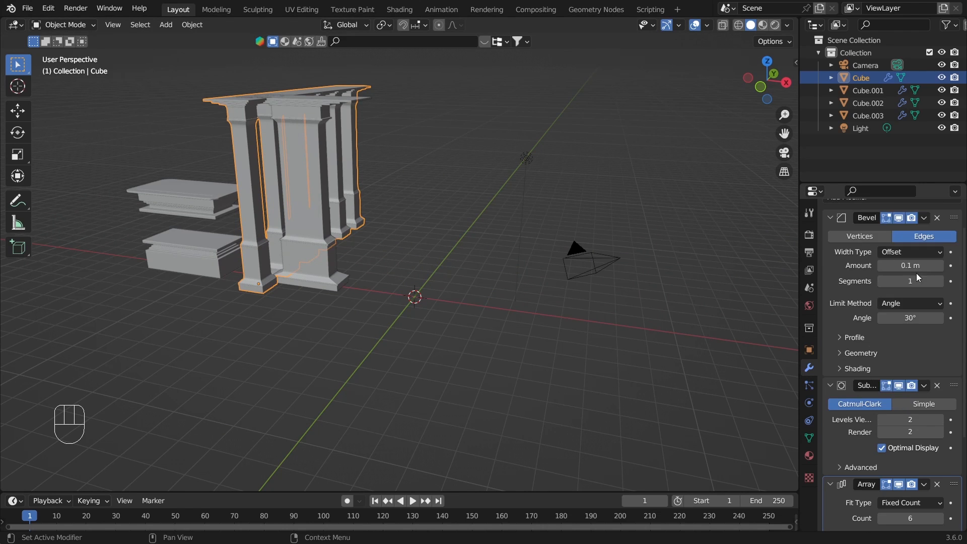
pyautogui.click(867, 234)
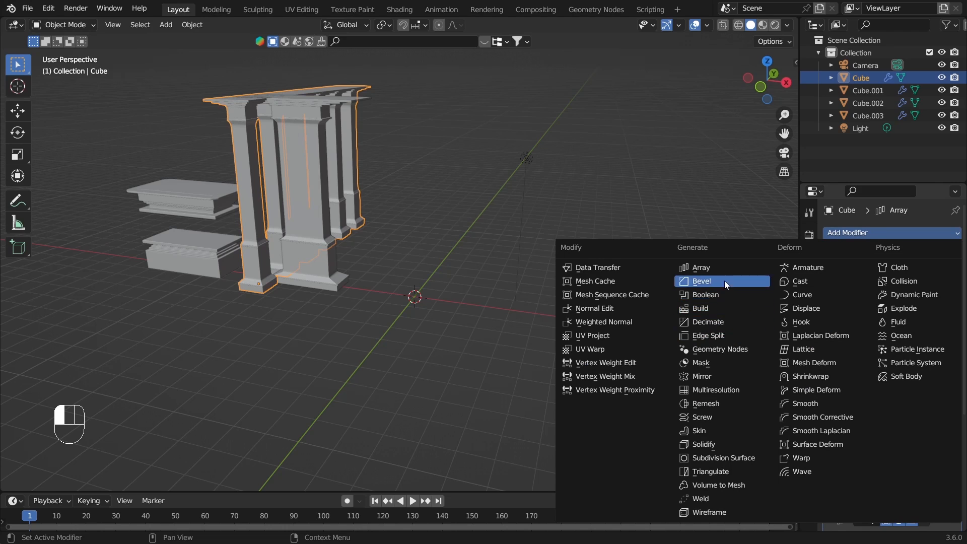
pyautogui.click(719, 376)
pyautogui.scroll(-10, 866, 440)
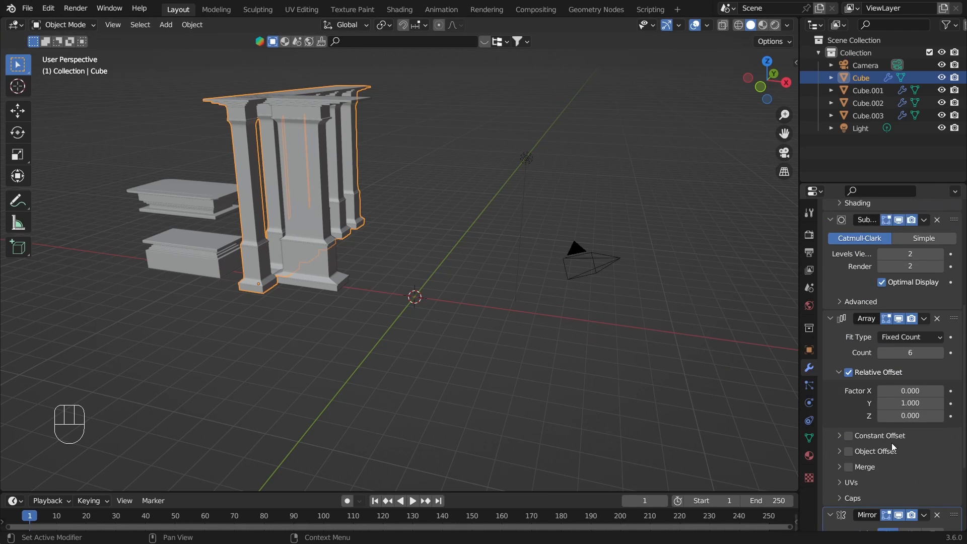
pyautogui.scroll(-5, 938, 484)
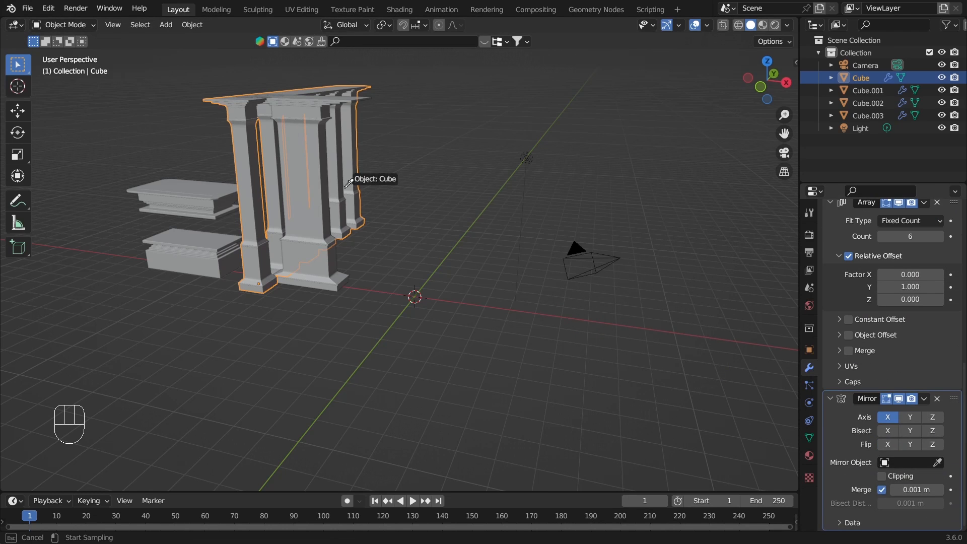
pyautogui.click(313, 181)
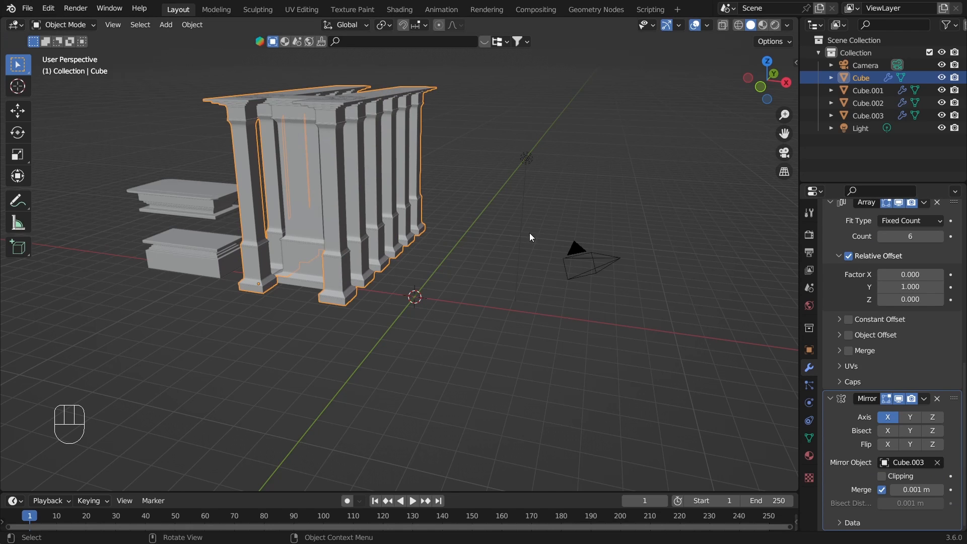
# Step: Raise the flipped block along Z until its underside is level with the tops of the columns
pyautogui.click(478, 186)
pyautogui.moveTo(479, 186); pyautogui.dragTo(141, 230, button='middle')
pyautogui.click(140, 222)
pyautogui.press('KP_1')
pyautogui.press('g')
pyautogui.press('z')
pyautogui.click(294, 115)
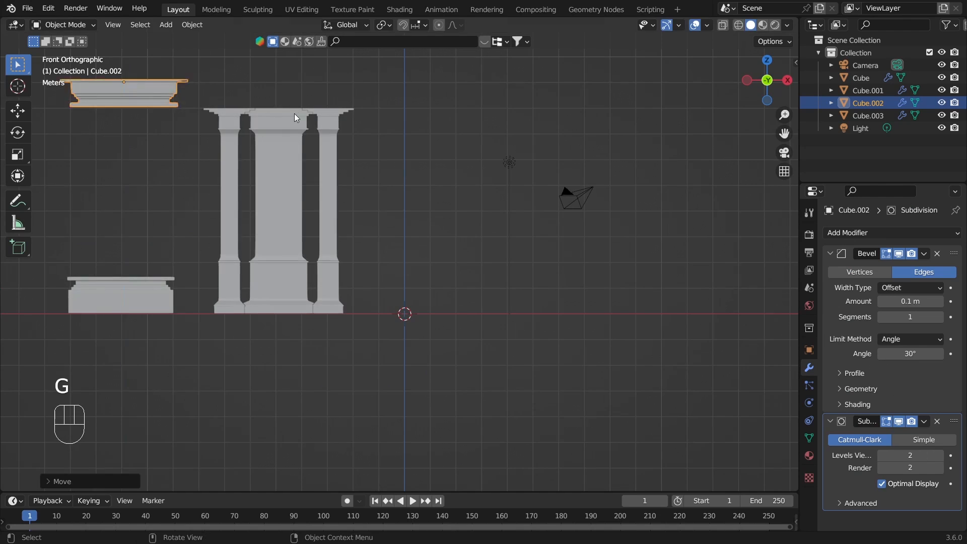
# Step: Center the flipped block over the columns along X and adjust its height so it rests on the capitals
pyautogui.keyDown('shift'); pyautogui.moveTo(297, 131); pyautogui.dragTo(289, 230, button='middle'); pyautogui.keyUp('shift')
pyautogui.scroll(5, 289, 230)
pyautogui.press('g')
pyautogui.press('x')
pyautogui.click(684, 255)
pyautogui.press('g')
pyautogui.press('z')
pyautogui.click(688, 259)
pyautogui.press('s')
pyautogui.rightClick(704, 226)
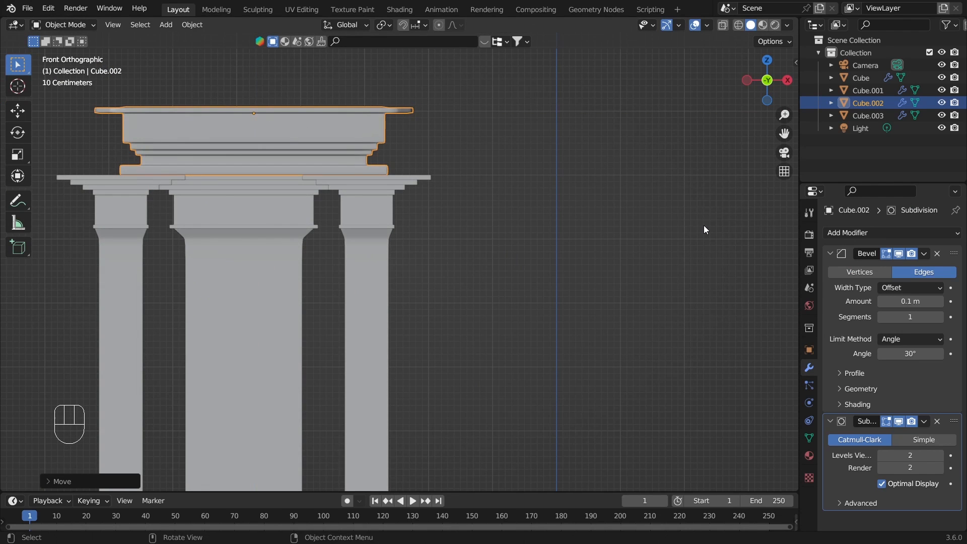
# Step: Scale the flipped block horizontally in X and Y to span the column capitals, and center it over the columns along X
pyautogui.press('s')
pyautogui.press('z')
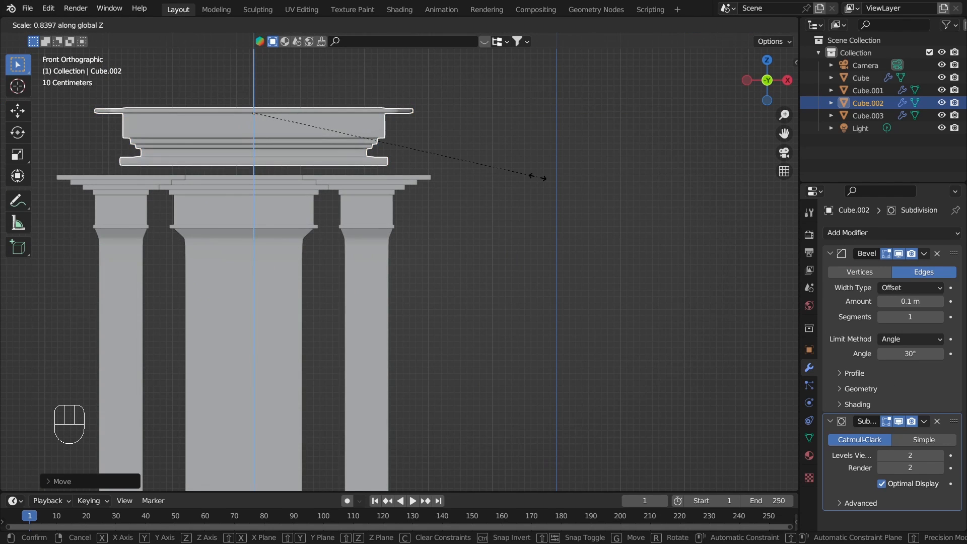
pyautogui.hotkey('shift', 'z')
pyautogui.click(106, 175)
pyautogui.press('g')
pyautogui.press('x')
pyautogui.click(138, 176)
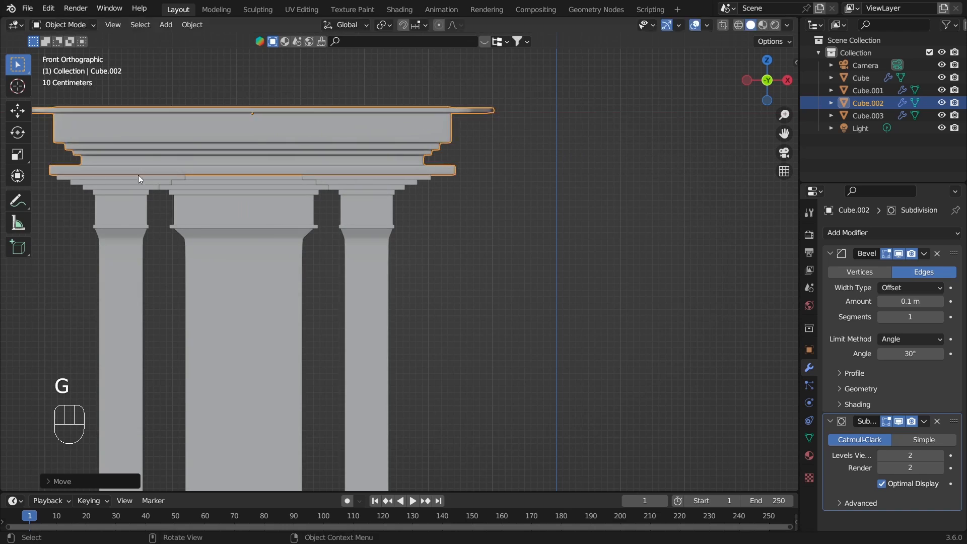
pyautogui.press('g')
pyautogui.press('x')
pyautogui.click(132, 177)
# Step: Adjust the column rows and place a matching copy of the column assembly on the opposite side of the world center
pyautogui.click(501, 222)
pyautogui.scroll(-5, 499, 224)
pyautogui.moveTo(486, 333); pyautogui.dragTo(386, 337, button='middle')
pyautogui.click(516, 248)
pyautogui.scroll(-5, 909, 443)
pyautogui.click(911, 453)
pyautogui.moveTo(910, 454); pyautogui.dragTo(894, 453)
pyautogui.click(627, 276)
pyautogui.moveTo(627, 276); pyautogui.dragTo(710, 256, button='middle')
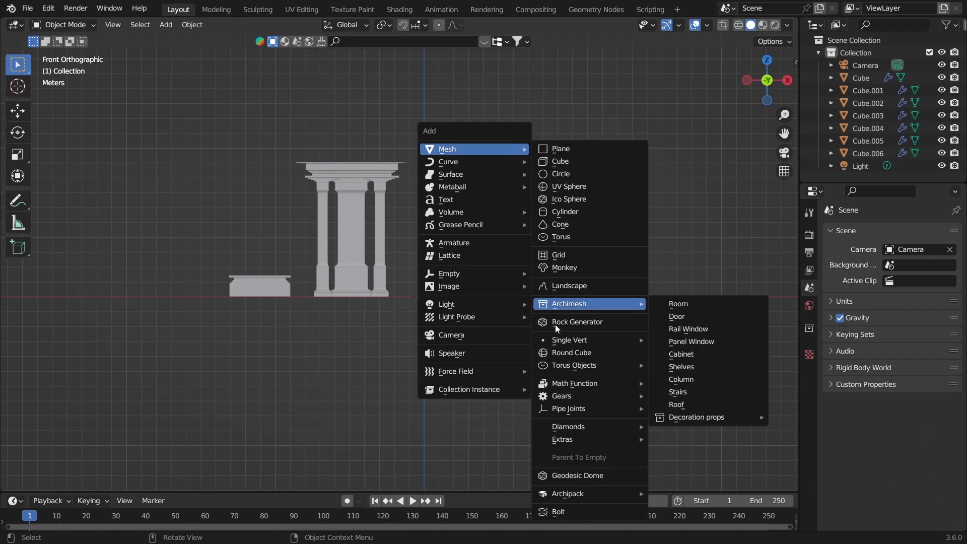
# Step: Add a circular Archimesh column with a top arch, and set the arch thickness to 0.01
pyautogui.click(682, 366)
pyautogui.click(63, 487)
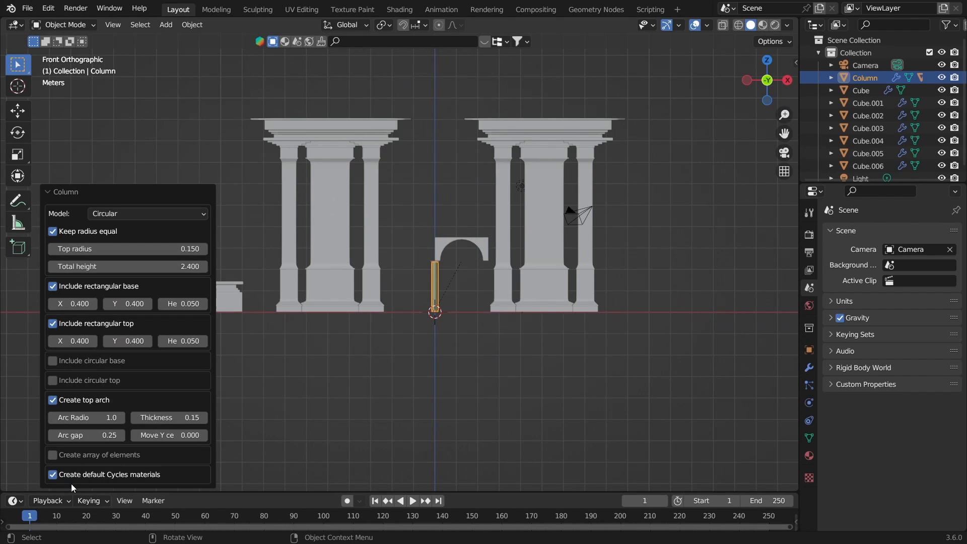
pyautogui.scroll(1, 180, 416)
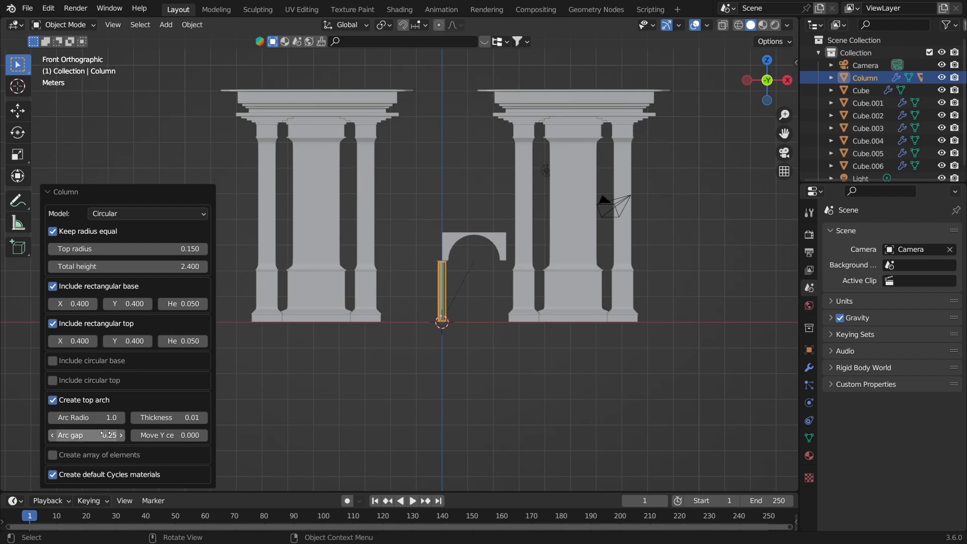
# Step: Center the arch piece between the column assemblies along X and raise it about 6.68 m along Z onto their tops
pyautogui.click(454, 256)
pyautogui.press('g')
pyautogui.press('x')
pyautogui.click(386, 256)
pyautogui.press('g')
pyautogui.press('z')
pyautogui.click(418, 479)
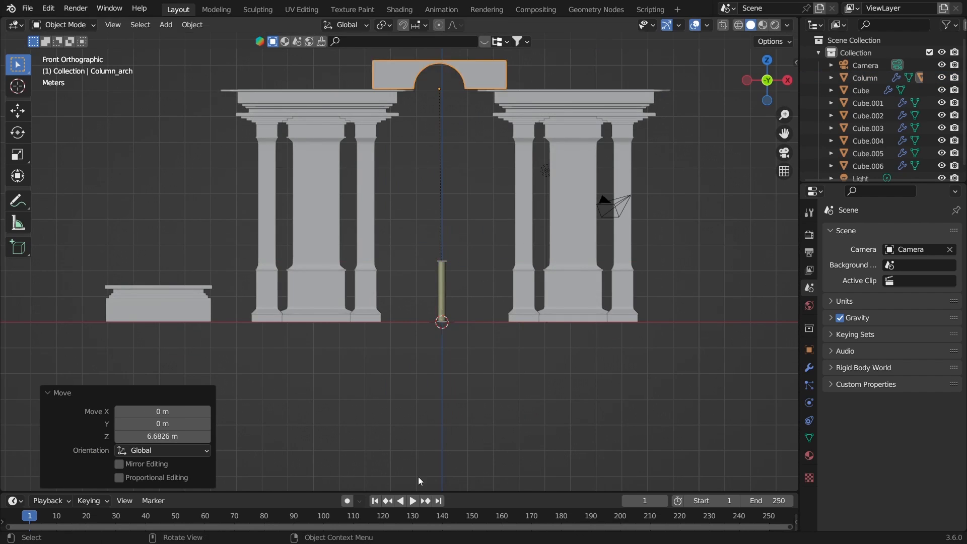
# Step: Scale the arch up to bridge both column assemblies and center it along X
pyautogui.scroll(-2, 419, 479)
pyautogui.press('s')
pyautogui.click(672, 390)
pyautogui.click(673, 394)
pyautogui.click(385, 165)
pyautogui.click(510, 129)
pyautogui.press('g')
pyautogui.press('x')
pyautogui.click(513, 129)
# Step: Stretch the arch along Y to fit the depth of the column assemblies
pyautogui.moveTo(647, 171); pyautogui.dragTo(536, 269, button='middle')
pyautogui.press('s')
pyautogui.press('y')
pyautogui.click(216, 214)
pyautogui.moveTo(320, 329); pyautogui.dragTo(430, 246, button='middle')
pyautogui.scroll(4, 429, 246)
pyautogui.click(220, 267)
pyautogui.press('KP_1')
pyautogui.scroll(-1, 706, 181)
# Step: Move the spare stepped block beneath one column assembly and scale it along X to match the assembly's width
pyautogui.moveTo(690, 173); pyautogui.dragTo(282, 287, button='middle')
pyautogui.click(283, 287)
pyautogui.press('KP_1')
pyautogui.press('g')
pyautogui.press('x')
pyautogui.click(412, 400)
pyautogui.press('g')
pyautogui.press('z')
pyautogui.click(418, 430)
pyautogui.press('s')
pyautogui.press('x')
pyautogui.click(481, 443)
# Step: Stretch the stepped base block along Y to cover the depth of the columns above it
pyautogui.click(233, 260)
pyautogui.moveTo(233, 260); pyautogui.dragTo(348, 284, button='middle')
pyautogui.click(391, 373)
pyautogui.press('s')
pyautogui.press('y')
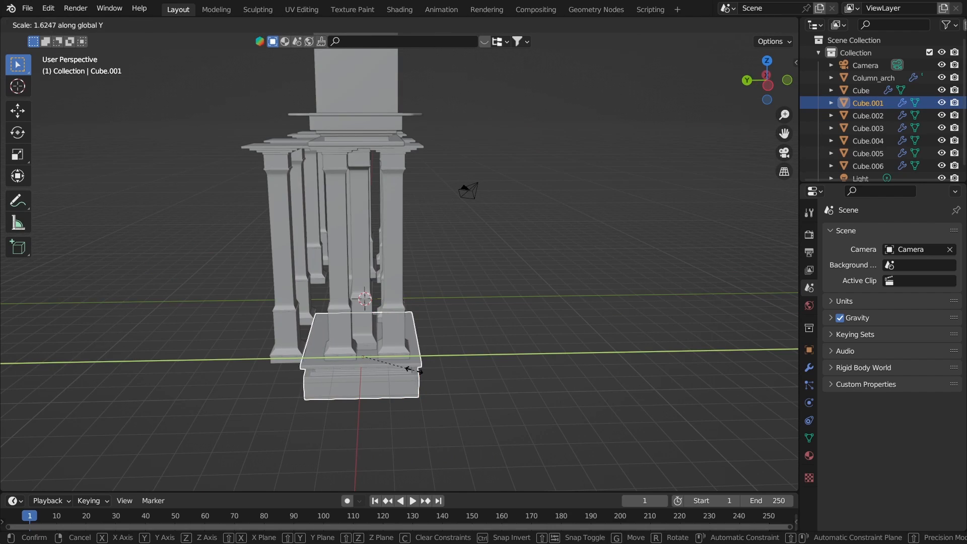
pyautogui.click(433, 384)
pyautogui.click(514, 348)
# Step: Duplicate the stepped base block along X beneath the other column assembly
pyautogui.moveTo(514, 347); pyautogui.dragTo(418, 305, button='middle')
pyautogui.click(373, 321)
pyautogui.press('KP_1')
pyautogui.hotkey('shift', 'd')
pyautogui.press('x')
pyautogui.click(581, 324)
pyautogui.moveTo(581, 325); pyautogui.dragTo(523, 238, button='middle')
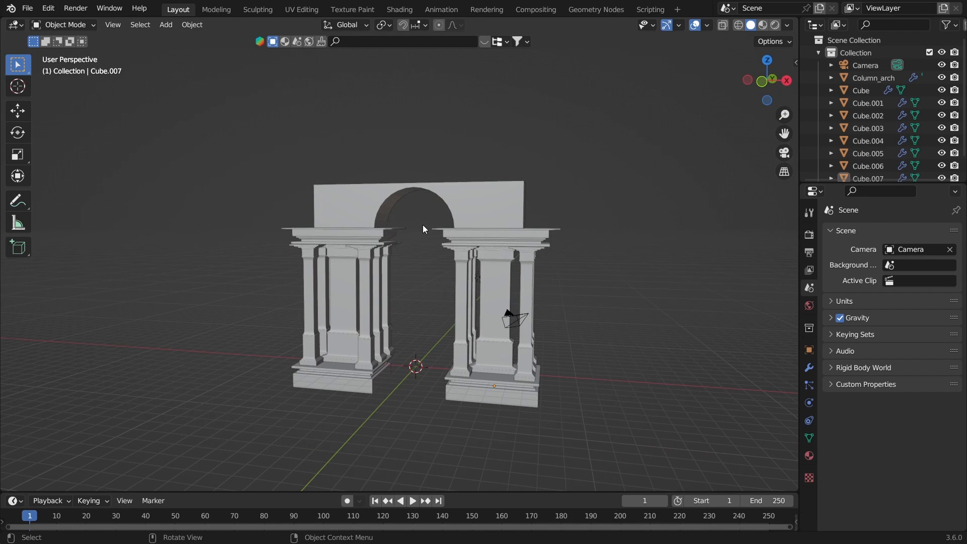
# Step: Add a Landscape mesh and generate it with the large terrain preset
pyautogui.hotkey('shift', 'a')
pyautogui.moveTo(362, 185)
pyautogui.click(430, 324)
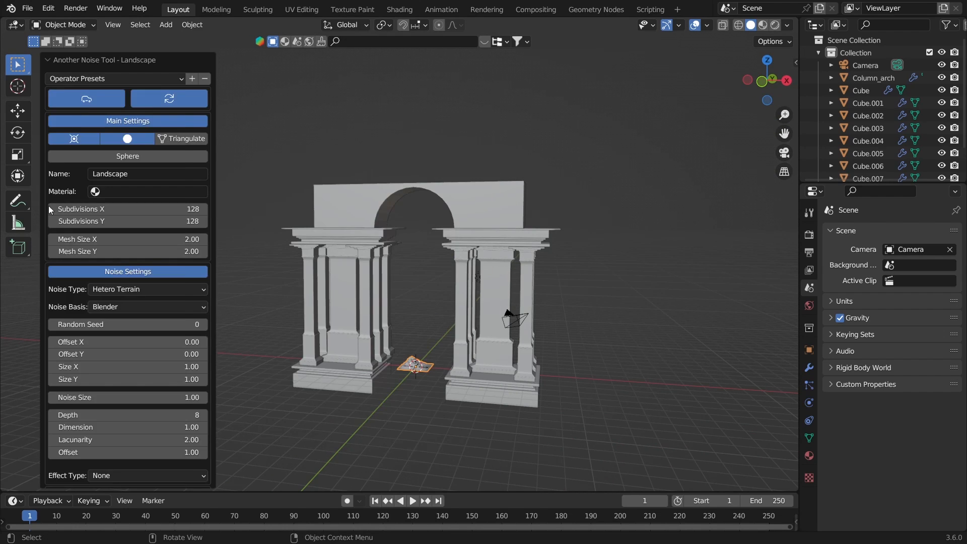
pyautogui.click(115, 78)
pyautogui.click(98, 177)
pyautogui.click(115, 78)
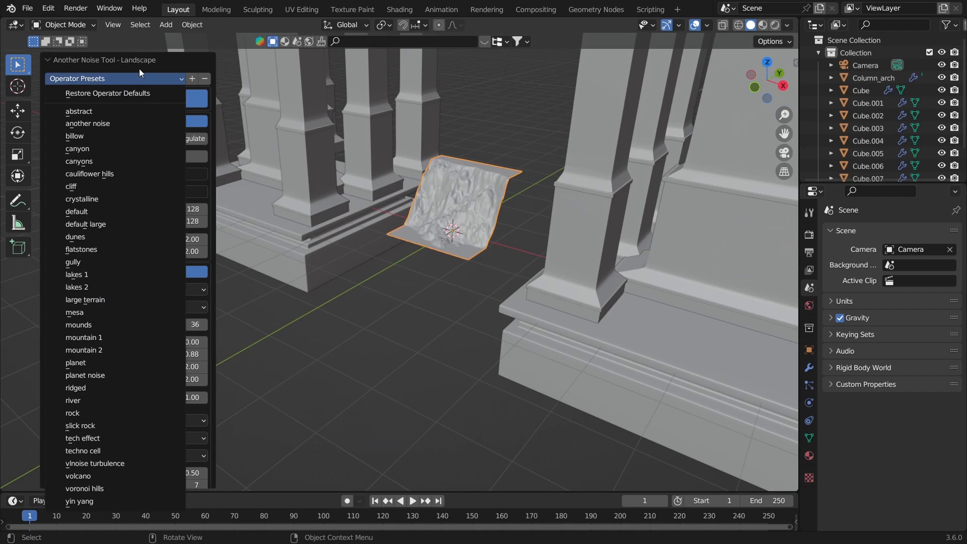
pyautogui.click(121, 300)
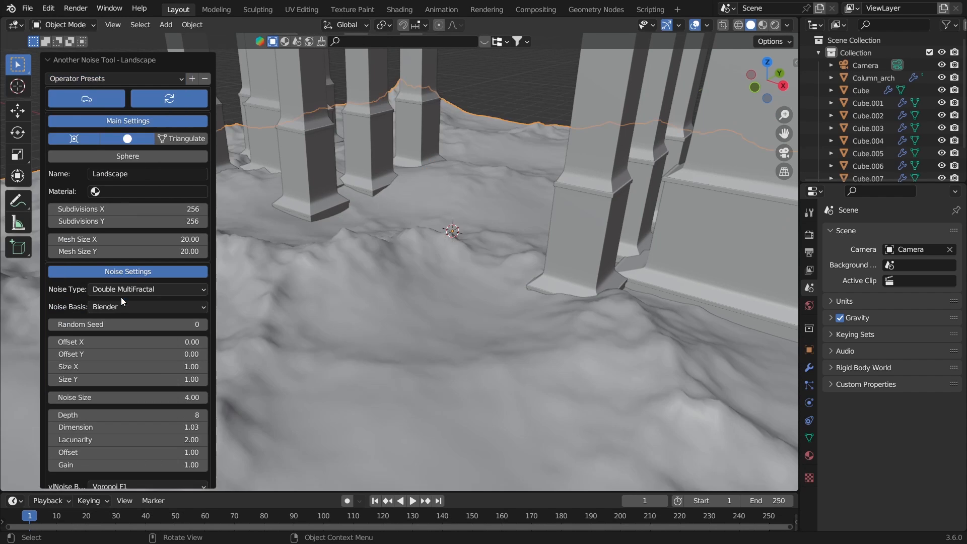
# Step: Rotate the terrain 90 degrees about X so it stands upright as a rock wall
pyautogui.scroll(-5, 352, 281)
pyautogui.write('rx90')
pyautogui.press('Return')
pyautogui.press('KP_1')
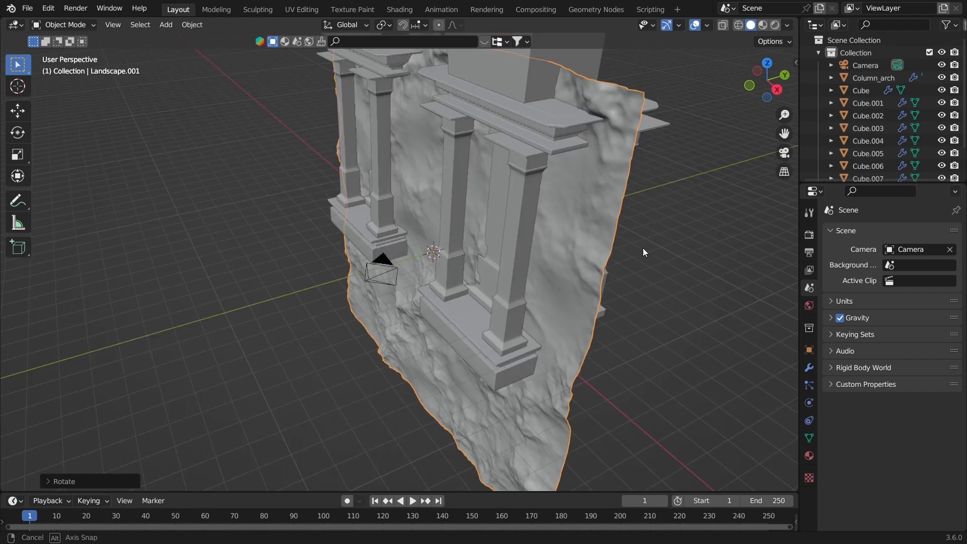
# Step: Raise the terrain wall along Z and move it along Y behind the arch and columns
pyautogui.scroll(-4, 622, 236)
pyautogui.press('g')
pyautogui.press('z')
pyautogui.click(531, 247)
pyautogui.moveTo(531, 247); pyautogui.dragTo(611, 217, button='middle')
pyautogui.scroll(3, 459, 274)
pyautogui.press('g')
pyautogui.press('y')
pyautogui.click(501, 267)
pyautogui.hotkey('alt', 'a')
pyautogui.scroll(-4, 612, 218)
pyautogui.keyDown('shift'); pyautogui.moveTo(504, 214); pyautogui.dragTo(533, 272, button='middle'); pyautogui.keyUp('shift')
pyautogui.click(533, 270)
pyautogui.press('s')
pyautogui.rightClick(550, 268)
pyautogui.press('s')
pyautogui.press('z')
pyautogui.press('x')
pyautogui.rightClick(643, 268)
# Step: Widen the terrain wall along X and adjust its height along Z behind the arch
pyautogui.press('s')
pyautogui.press('x')
pyautogui.click(730, 273)
pyautogui.press('s')
pyautogui.press('z')
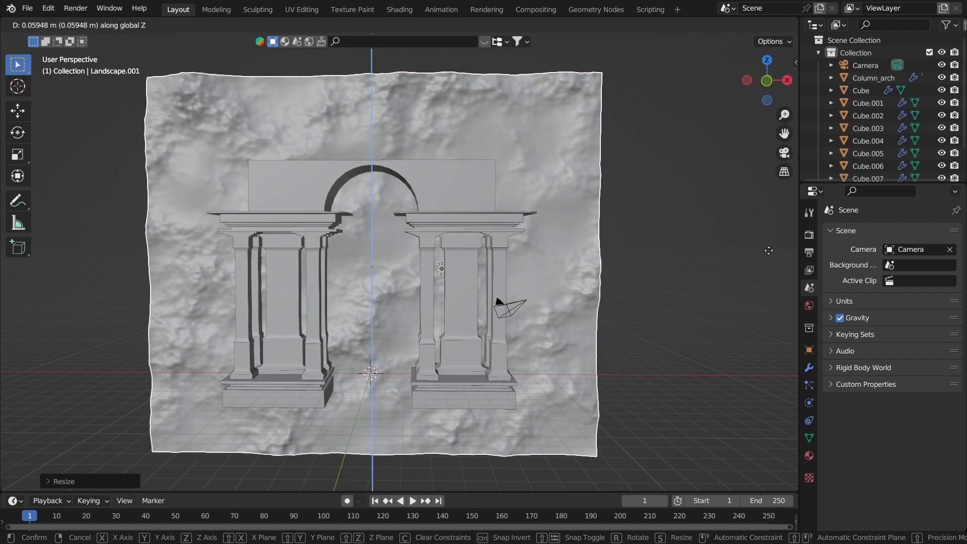
pyautogui.click(755, 256)
# Step: Align the camera to a low angled view of the arch, select it and open its lens settings
pyautogui.moveTo(745, 261); pyautogui.dragTo(473, 328, button='middle')
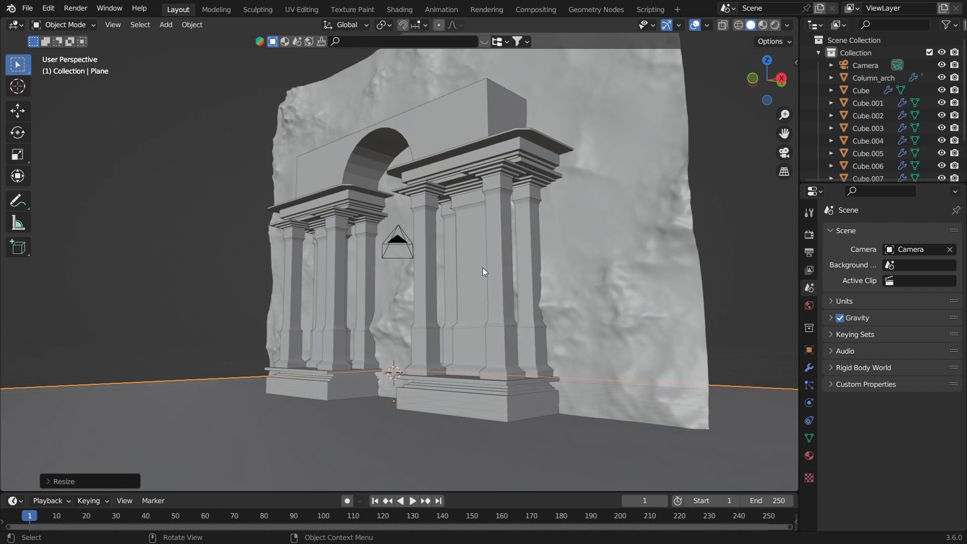
pyautogui.press('ctrl+alt+KP_0')
pyautogui.click(524, 145)
pyautogui.click(808, 402)
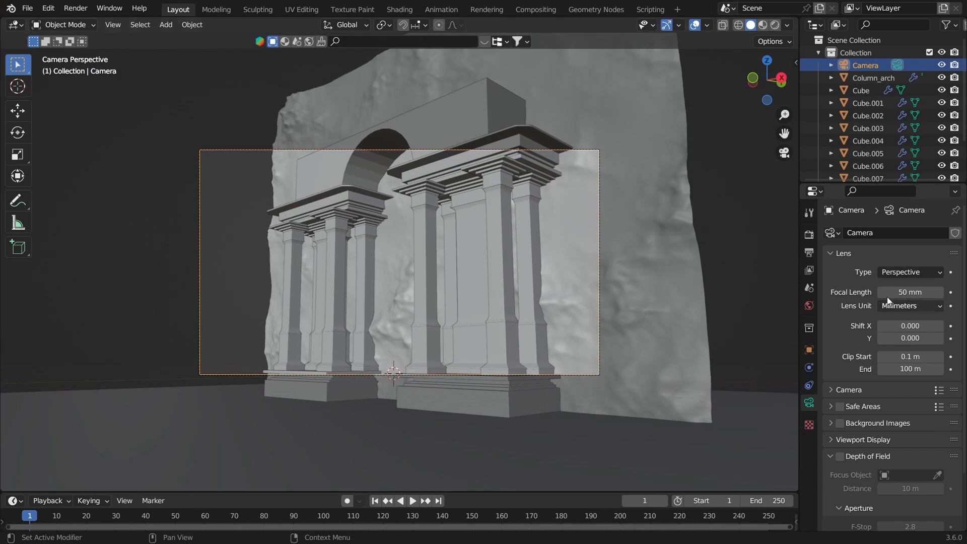
# Step: Set the render resolution to 1080 px in X and 1350 px in Y
pyautogui.click(809, 235)
pyautogui.click(808, 253)
pyautogui.click(927, 249)
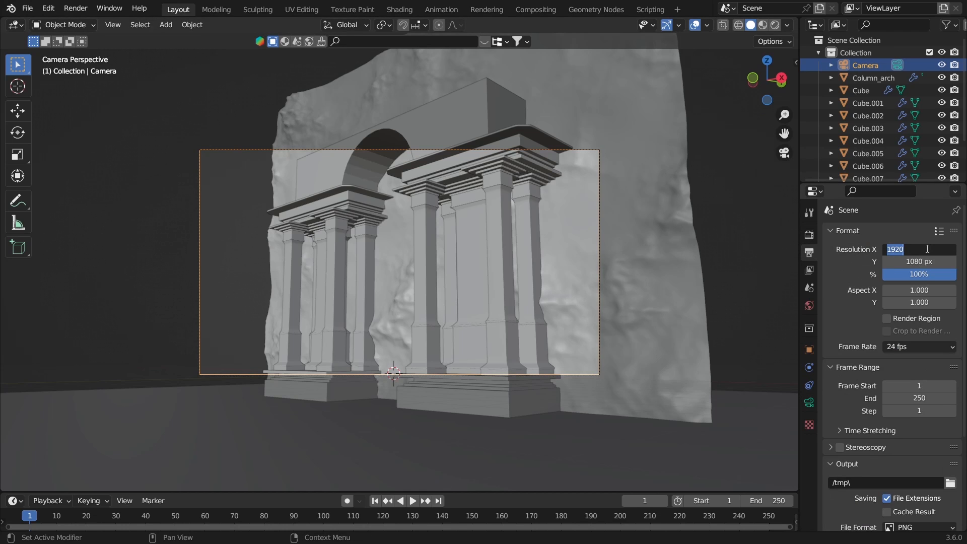
pyautogui.write('1350')
pyautogui.press('Return')
pyautogui.click(917, 250)
pyautogui.write('108')
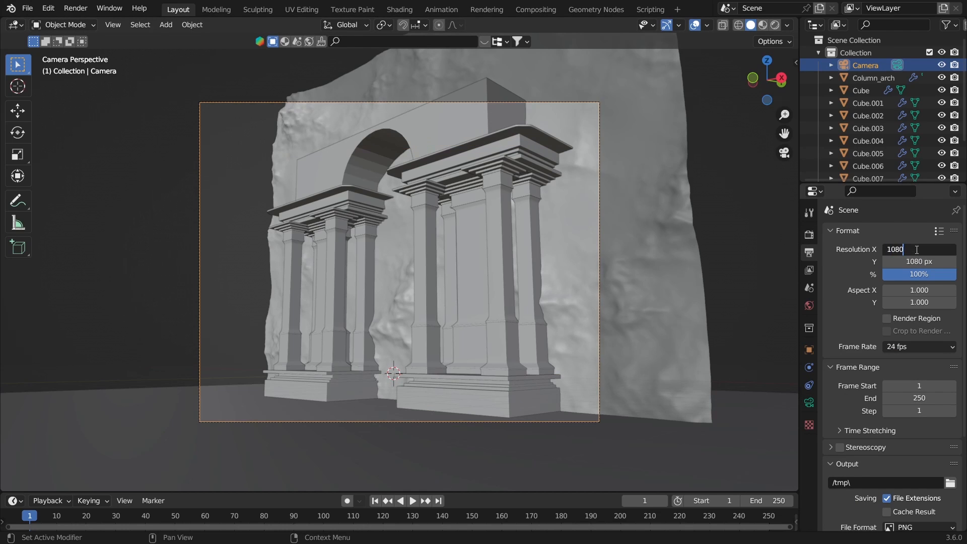
pyautogui.write('0')
pyautogui.press('Return')
pyautogui.click(930, 260)
pyautogui.write('1350')
pyautogui.press('Return')
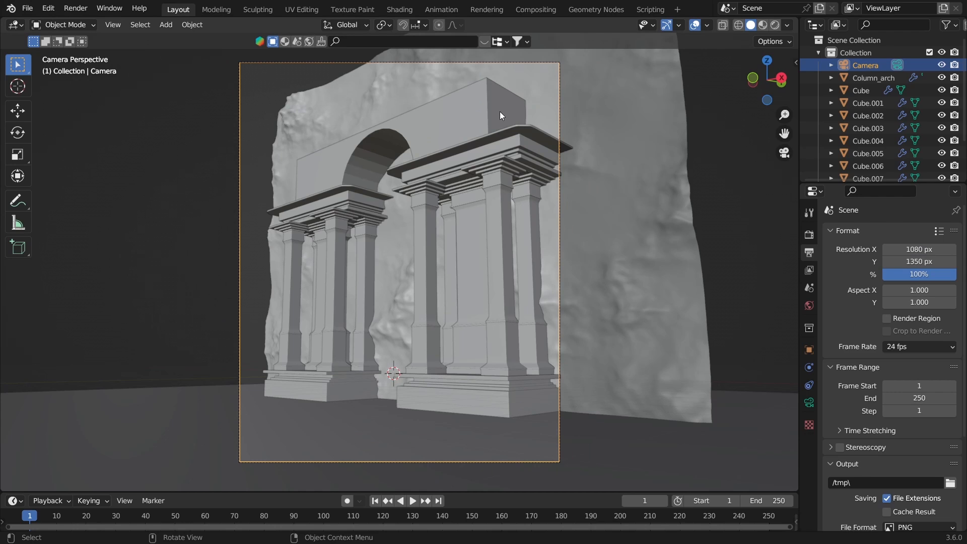
# Step: Set the camera's focal length to 25 mm and move the camera along its local Z axis closer to the arch
pyautogui.click(808, 403)
pyautogui.moveTo(909, 292); pyautogui.dragTo(884, 292)
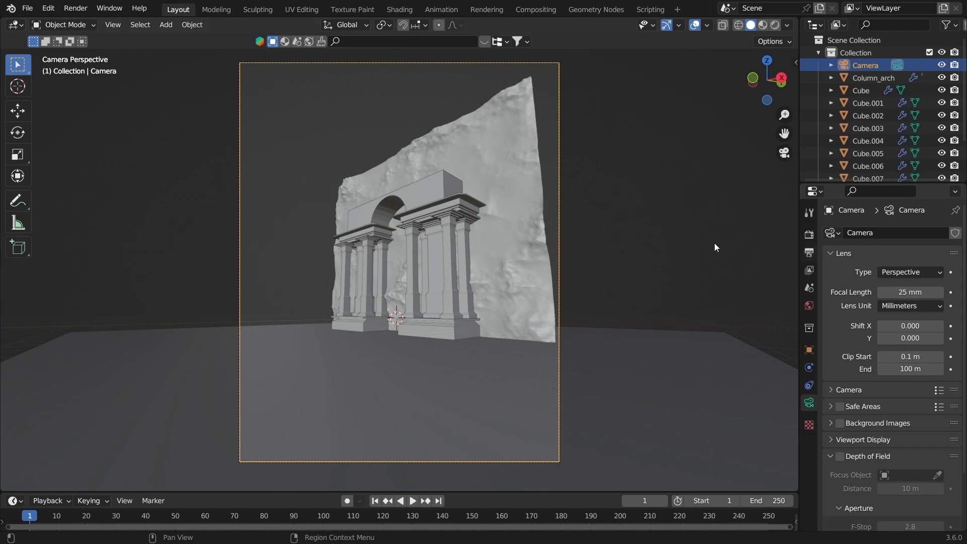
pyautogui.press('g')
pyautogui.press('z')
pyautogui.press('z')
pyautogui.click(529, 214)
# Step: Rotate the camera about Z and lower it along Z for a low-angle framing of the arch
pyautogui.press('r')
pyautogui.press('z')
pyautogui.click(536, 198)
pyautogui.press('g')
pyautogui.press('z')
pyautogui.click(566, 314)
pyautogui.press('g')
pyautogui.press('z')
pyautogui.click(469, 301)
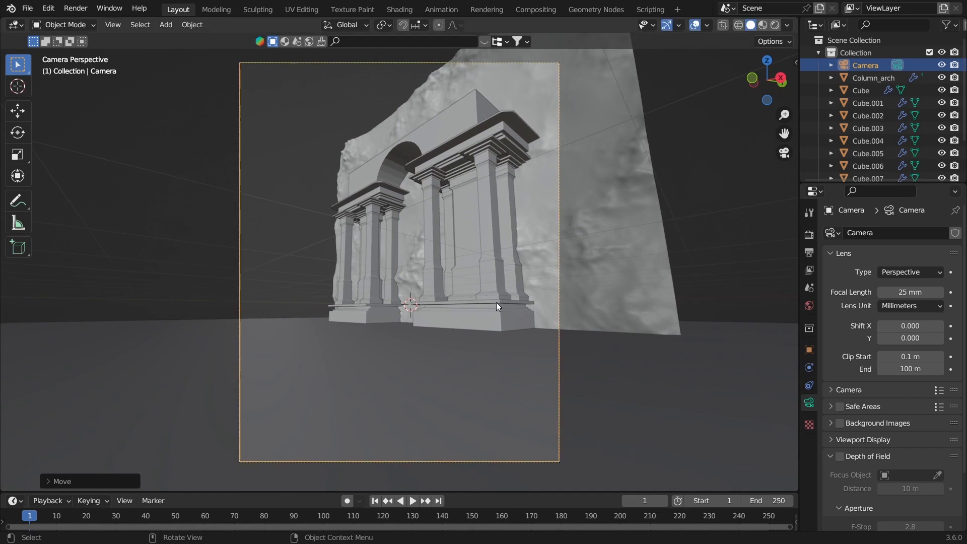
# Step: Refine the framing by turning the camera slightly about Z and shifting it along X
pyautogui.press('r')
pyautogui.press('z')
pyautogui.click(499, 298)
pyautogui.press('g')
pyautogui.press('x')
pyautogui.click(525, 304)
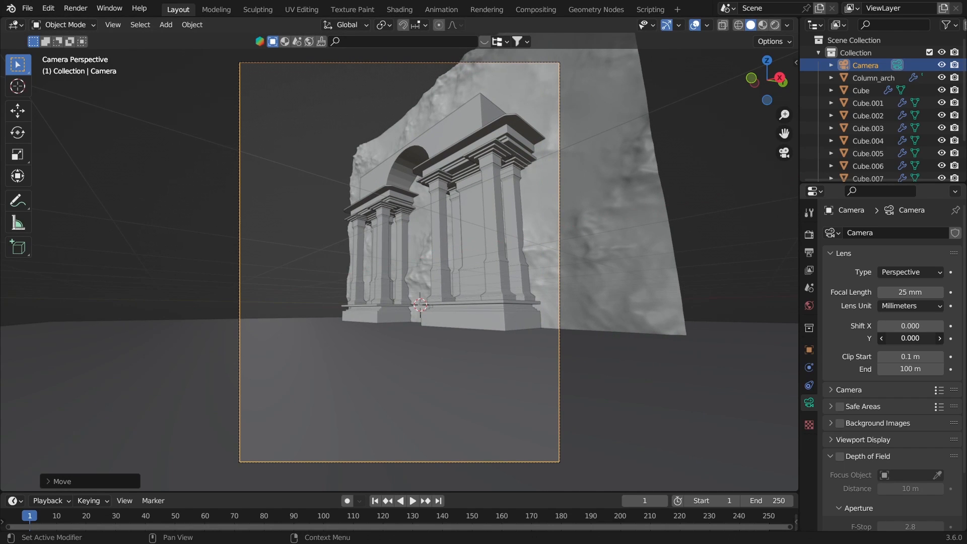
# Step: Set the camera's Shift Y to 0.060 and move it about 1.2 m forward along its local Z axis
pyautogui.moveTo(910, 338); pyautogui.dragTo(935, 338)
pyautogui.press('g')
pyautogui.press('z')
pyautogui.press('z')
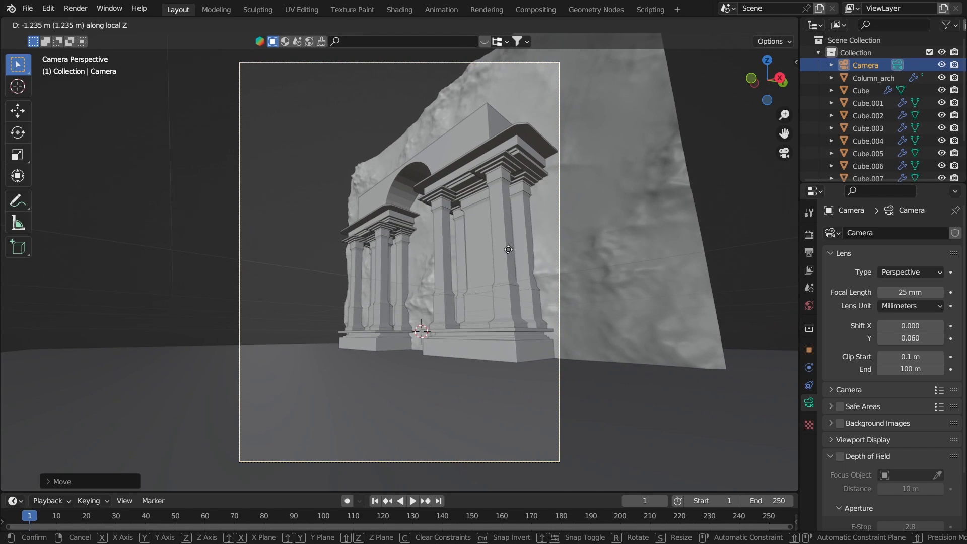
pyautogui.click(509, 250)
# Step: Lower the camera about 0.92 m along global Z and save the file
pyautogui.press('g')
pyautogui.press('z')
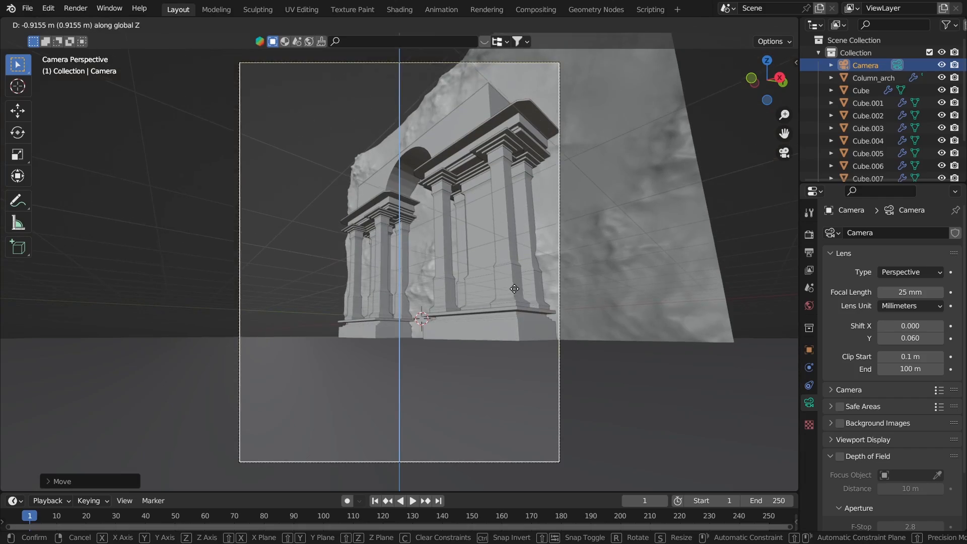
pyautogui.click(514, 289)
pyautogui.hotkey('ctrl', 's')
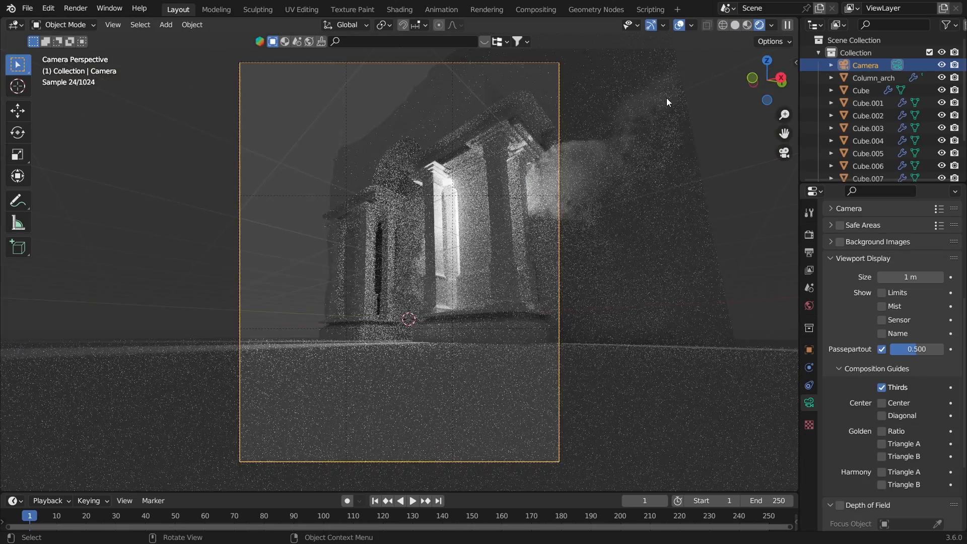
# Step: Leave the camera view and inspect the rendered lighting around the columns and camera
pyautogui.moveTo(674, 160); pyautogui.dragTo(682, 177, button='middle')
pyautogui.scroll(-6, 682, 177)
pyautogui.click(679, 28)
pyautogui.click(678, 28)
pyautogui.scroll(3, 726, 60)
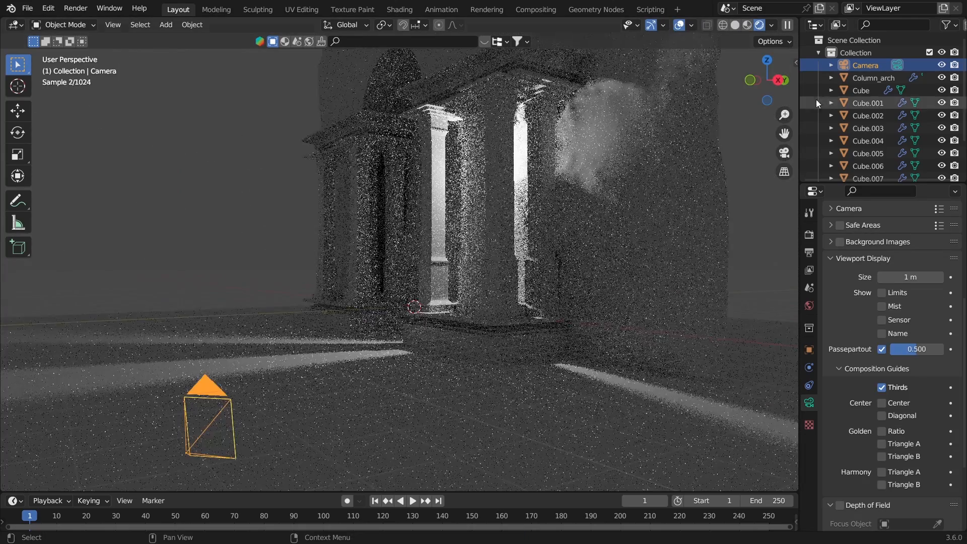
# Step: Move the point light about 10 m along negative global Y and check the result through the camera
pyautogui.scroll(-3, 866, 158)
pyautogui.click(863, 157)
pyautogui.press('g')
pyautogui.press('y')
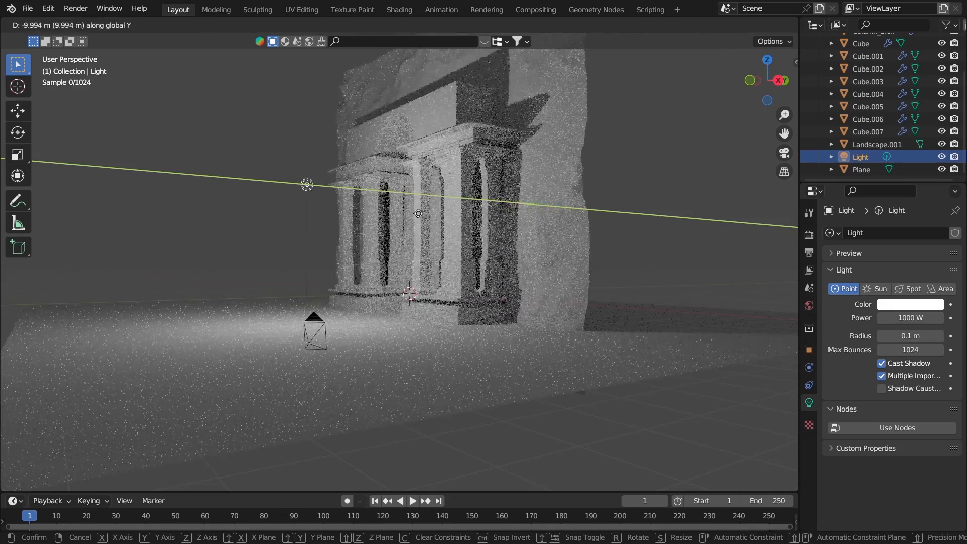
pyautogui.click(375, 208)
pyautogui.press('KP_0')
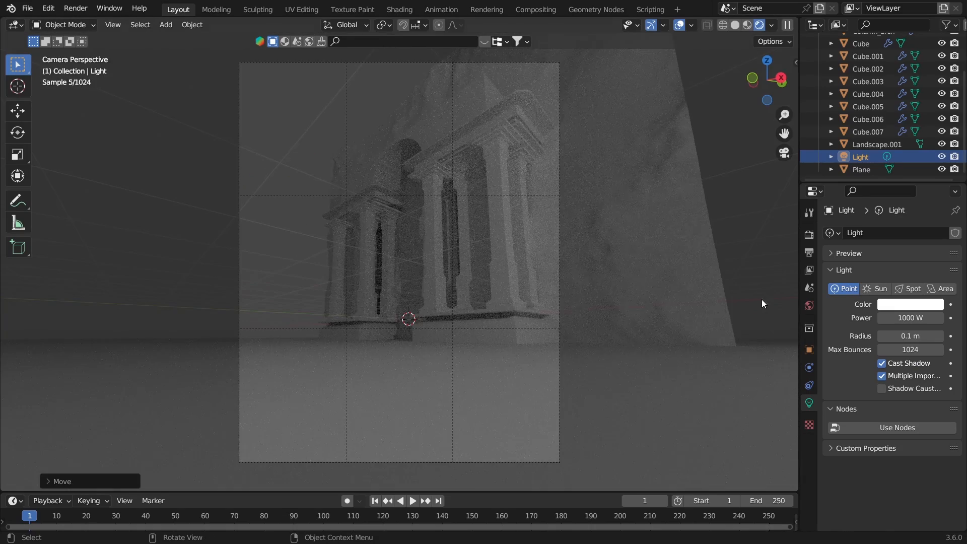
# Step: Hide the point light and assign a Sky Texture as the world background colour
pyautogui.click(941, 157)
pyautogui.click(809, 305)
pyautogui.click(884, 311)
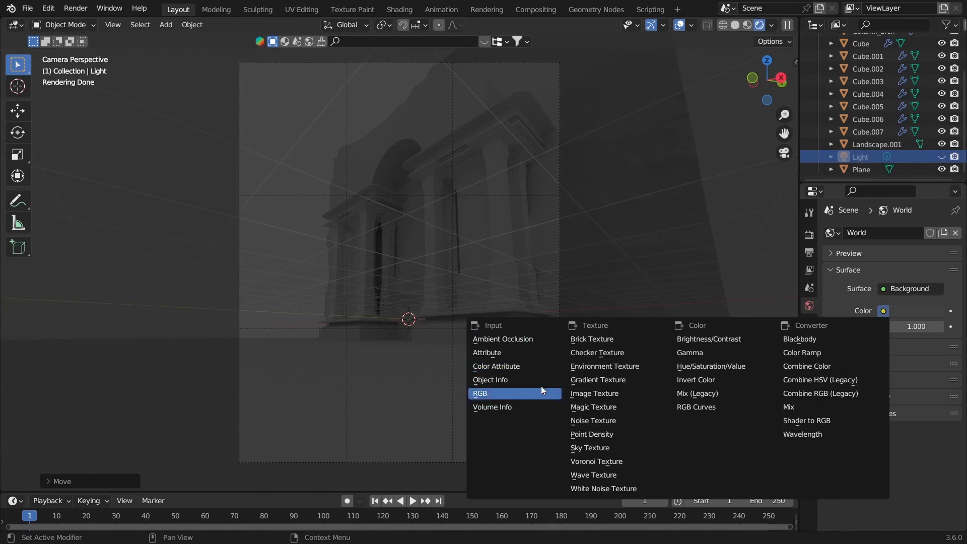
pyautogui.click(591, 449)
# Step: Set the world strength to 0.5, sun rotation to -116°, sun intensity to 0.300 and altitude to 20000 m, with viewport overlays hidden
pyautogui.click(680, 25)
pyautogui.click(908, 469)
pyautogui.write('.5')
pyautogui.press('Return')
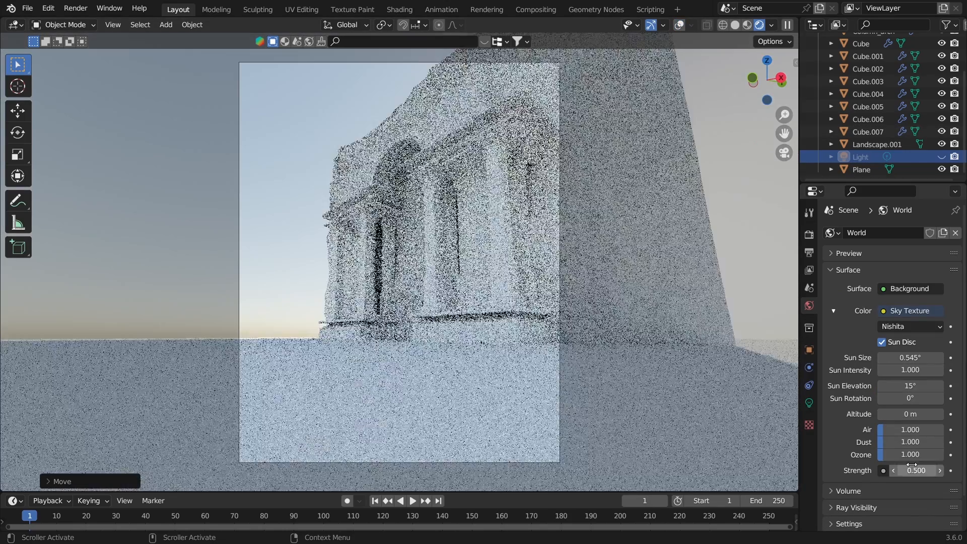
pyautogui.moveTo(908, 398); pyautogui.dragTo(861, 399)
pyautogui.press('Return')
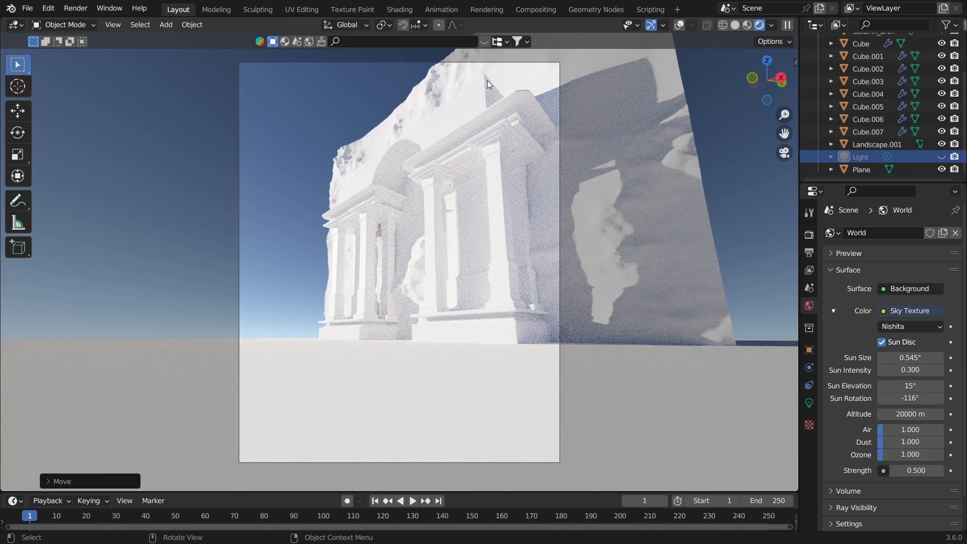
# Step: Scale up the rock wall Landscape.001 slightly and raise it along global Z
pyautogui.click(478, 83)
pyautogui.click(429, 85)
pyautogui.press('s')
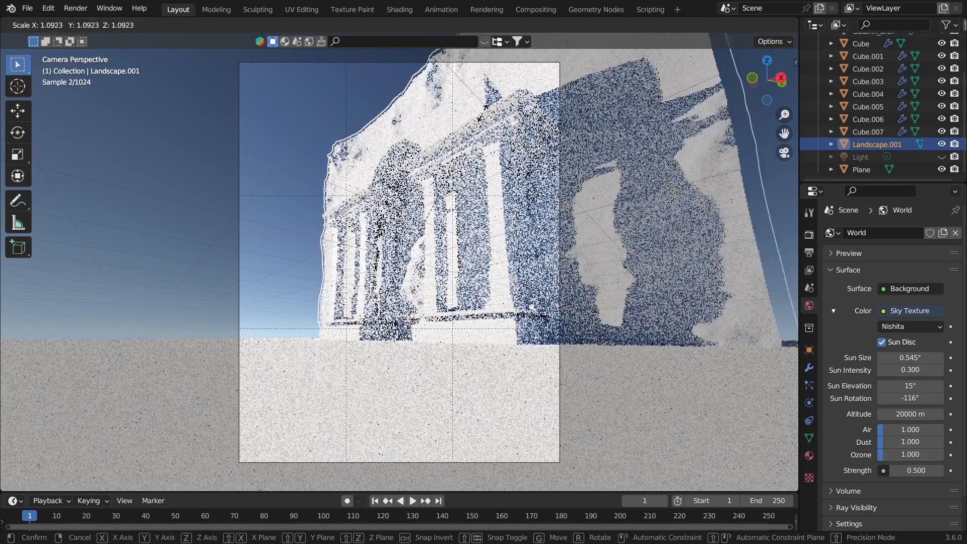
pyautogui.click(516, 158)
pyautogui.press('g')
pyautogui.press('z')
pyautogui.click(518, 155)
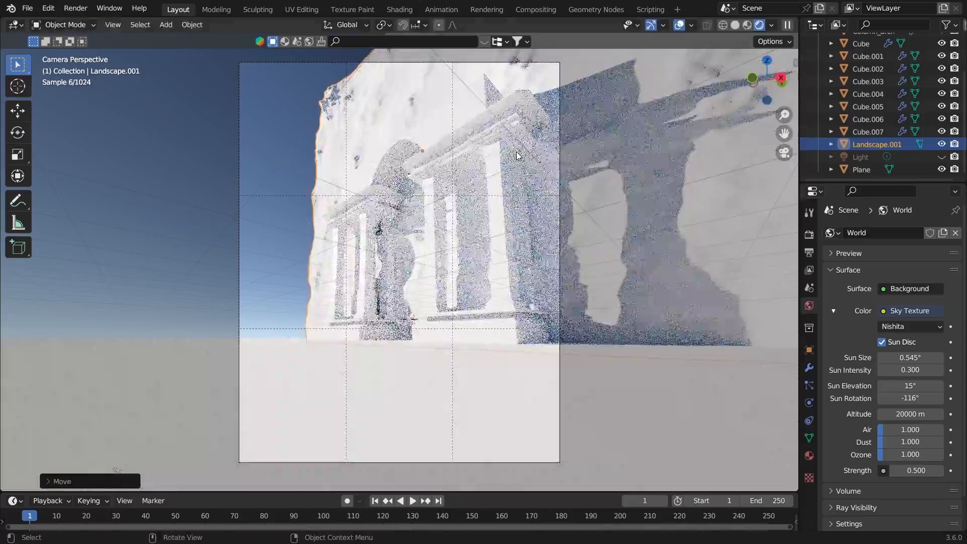
# Step: Shift the rock wall along global X and enlarge it by a factor of about 1.4
pyautogui.press('g')
pyautogui.press('x')
pyautogui.click(553, 169)
pyautogui.press('s')
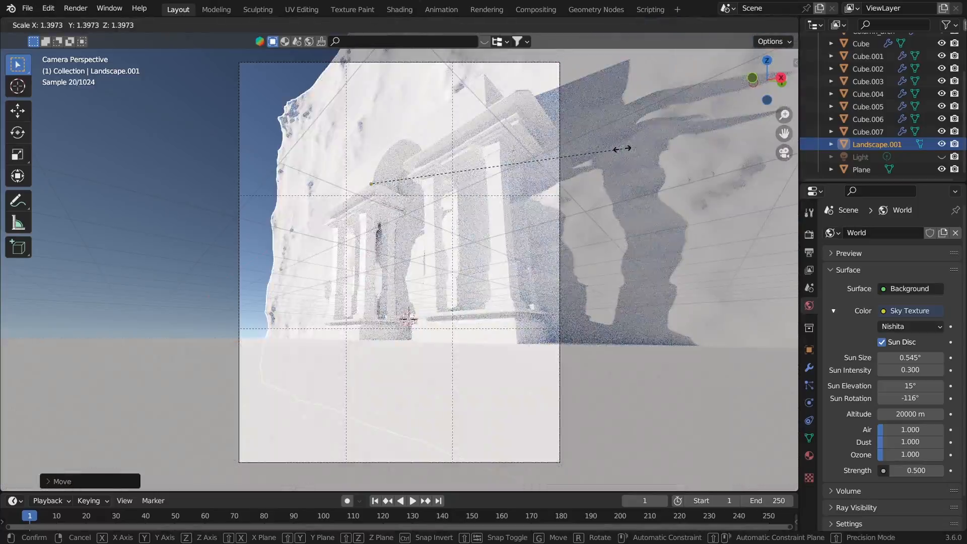
pyautogui.click(623, 152)
# Step: Move the rock wall about 5.5 m along negative X and raise it about 4.7 m along Z
pyautogui.press('g')
pyautogui.press('y')
pyautogui.rightClick(564, 146)
pyautogui.press('g')
pyautogui.press('x')
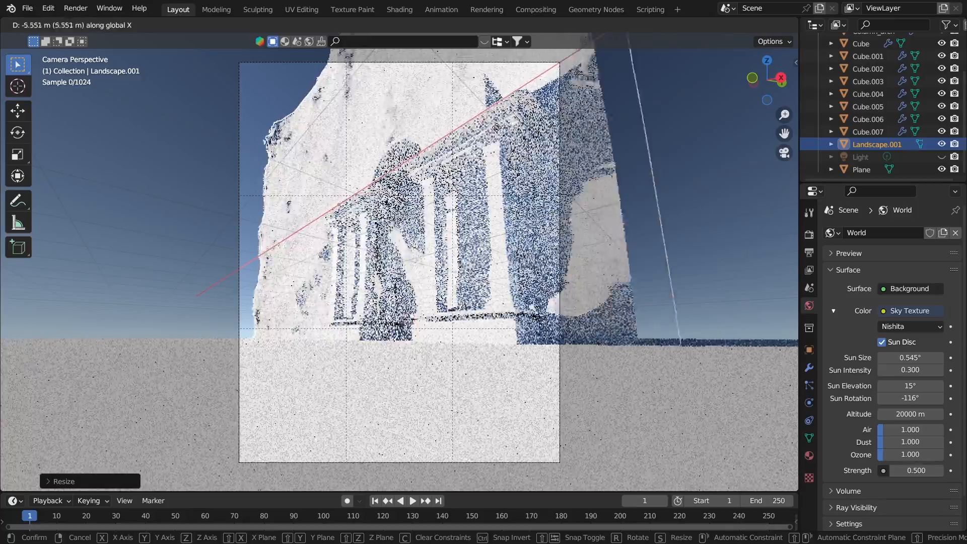
pyautogui.click(515, 129)
pyautogui.press('g')
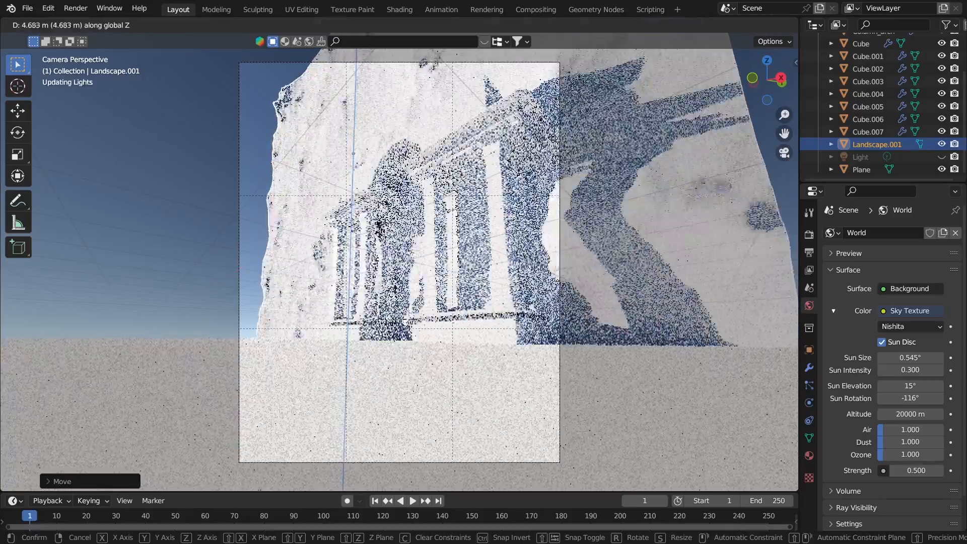
pyautogui.press('z')
pyautogui.click(553, 136)
# Step: Duplicate the rock wall and rotate the copy about Z to form a cliff side beyond the far columns
pyautogui.hotkey('alt', 'a')
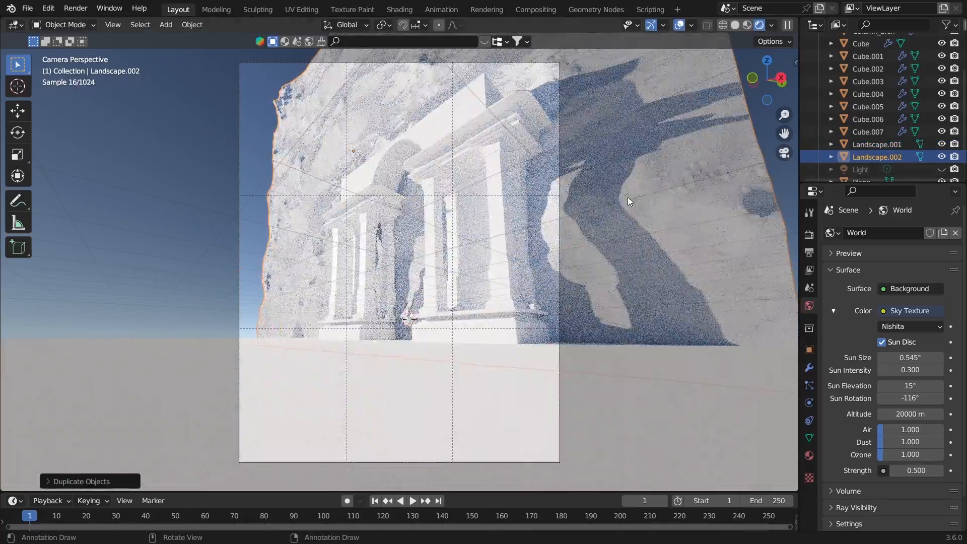
pyautogui.click(412, 106)
pyautogui.hotkey('shift', 'd')
pyautogui.rightClick(412, 109)
pyautogui.press('r')
pyautogui.press('z')
pyautogui.click(395, 165)
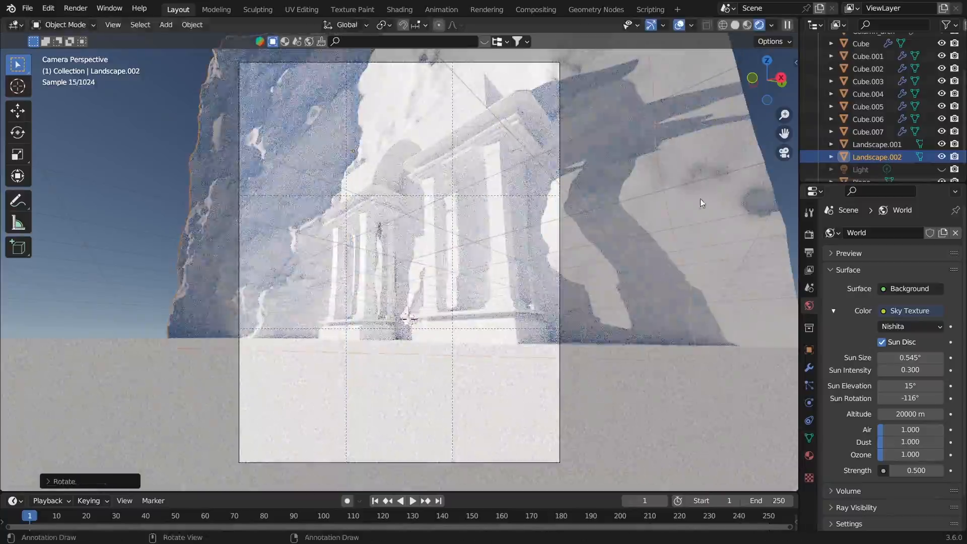
pyautogui.press('g')
pyautogui.press('z')
pyautogui.click(677, 28)
# Step: Check the Array modifier settings on the column parts
pyautogui.moveTo(585, 198); pyautogui.dragTo(534, 213, button='middle')
pyautogui.click(431, 231)
pyautogui.click(809, 368)
pyautogui.scroll(-6, 900, 406)
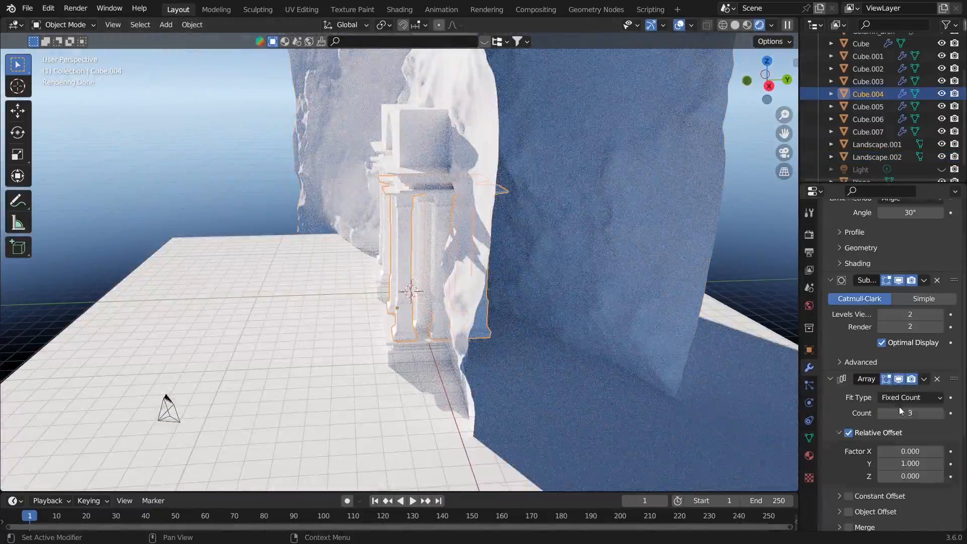
pyautogui.moveTo(353, 282); pyautogui.dragTo(413, 257, button='middle')
pyautogui.click(381, 257)
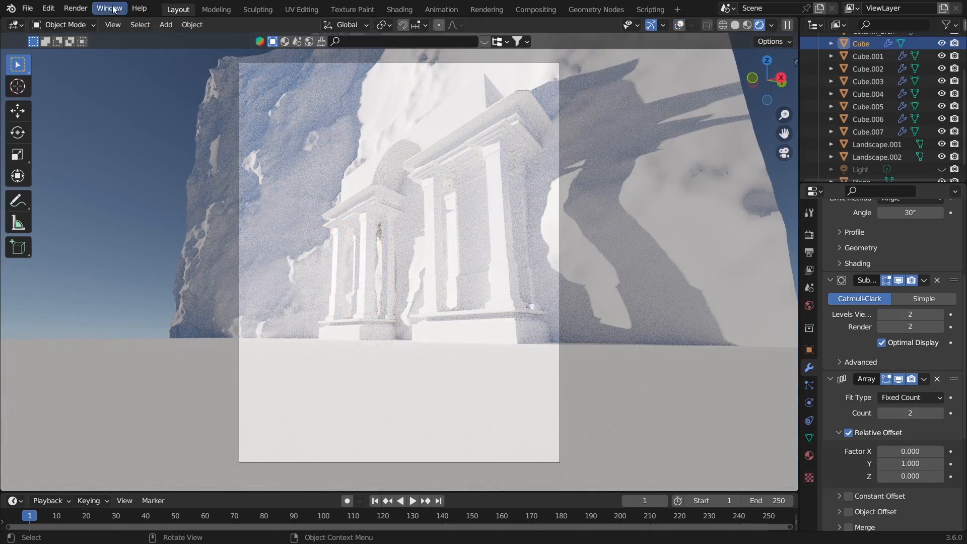
# Step: Add a new Landscape mesh and choose one of its operator presets for a rock formation
pyautogui.hotkey('shift', 'a')
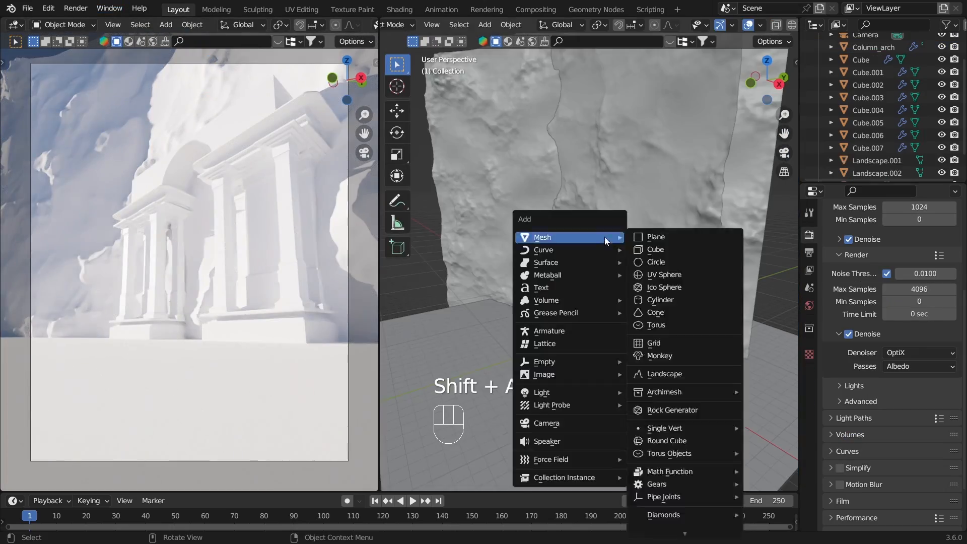
pyautogui.click(652, 400)
pyautogui.click(538, 81)
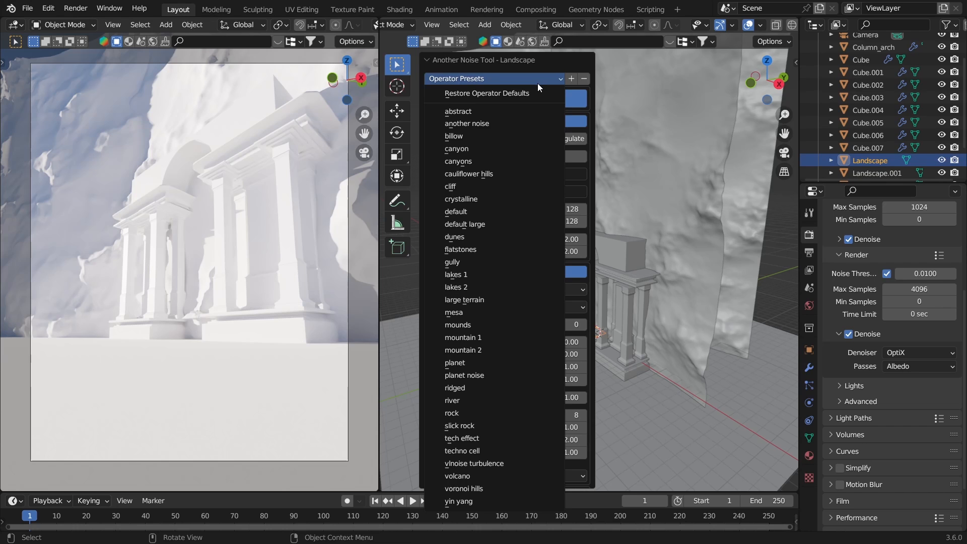
pyautogui.press('KP_Divide')
pyautogui.press('KP_Divide')
# Step: Rotate the new landscape upright, scale it up and position it behind the far columns
pyautogui.press('r')
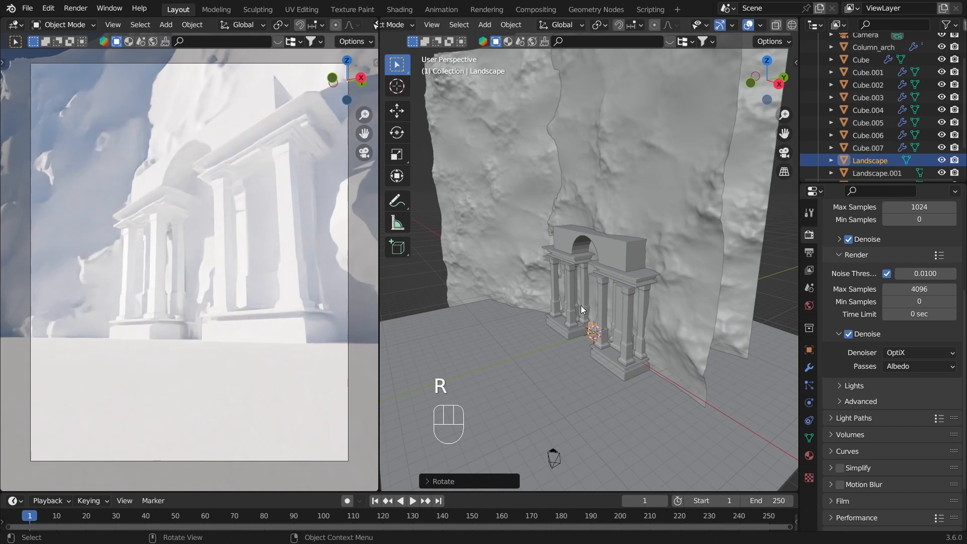
pyautogui.press('g')
pyautogui.click(670, 204)
pyautogui.press('s')
pyautogui.press('y')
pyautogui.press('g')
pyautogui.press('g')
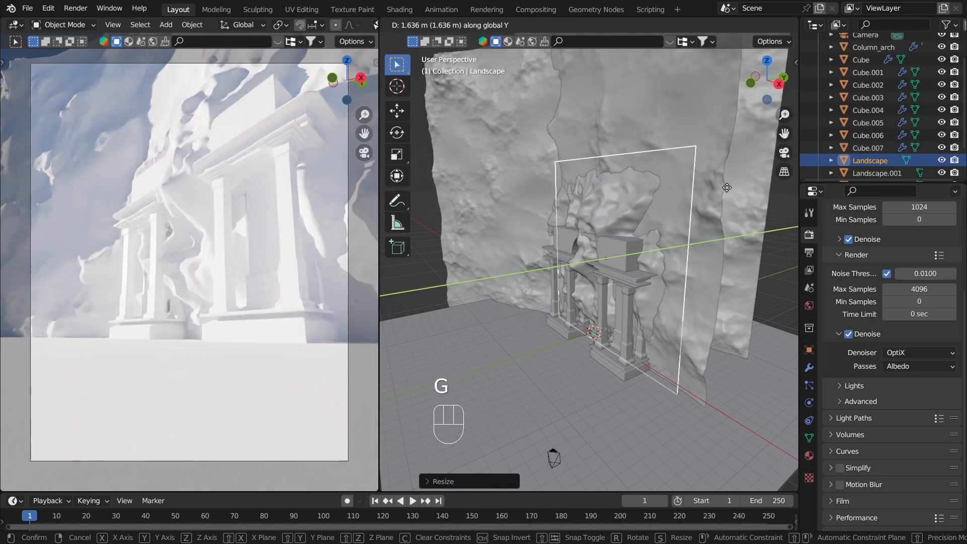
pyautogui.moveTo(587, 227); pyautogui.dragTo(604, 221, button='middle')
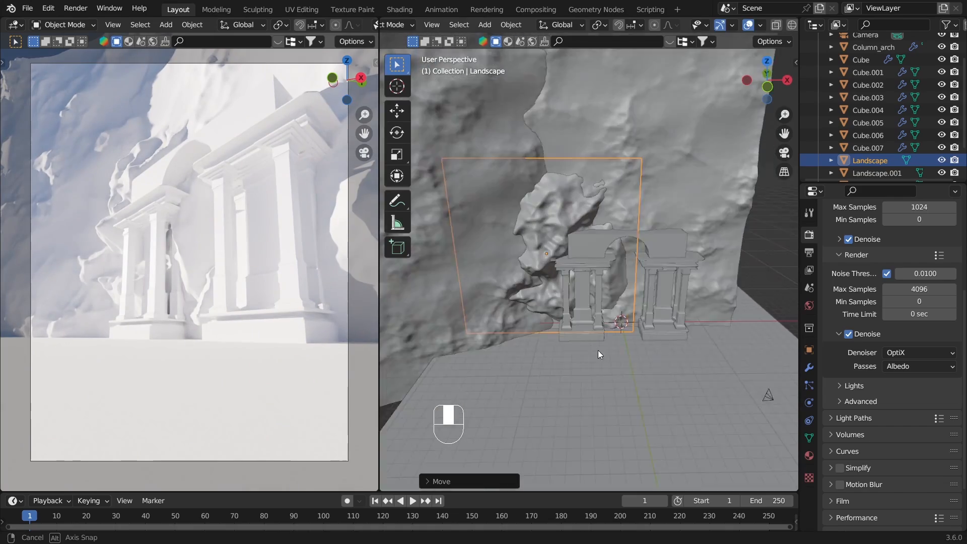
# Step: Create a linked duplicate of the rock formation behind the near columns and rotate it about 175° around global Y
pyautogui.hotkey('alt', 'd')
pyautogui.press('g')
pyautogui.press('r')
pyautogui.press('y')
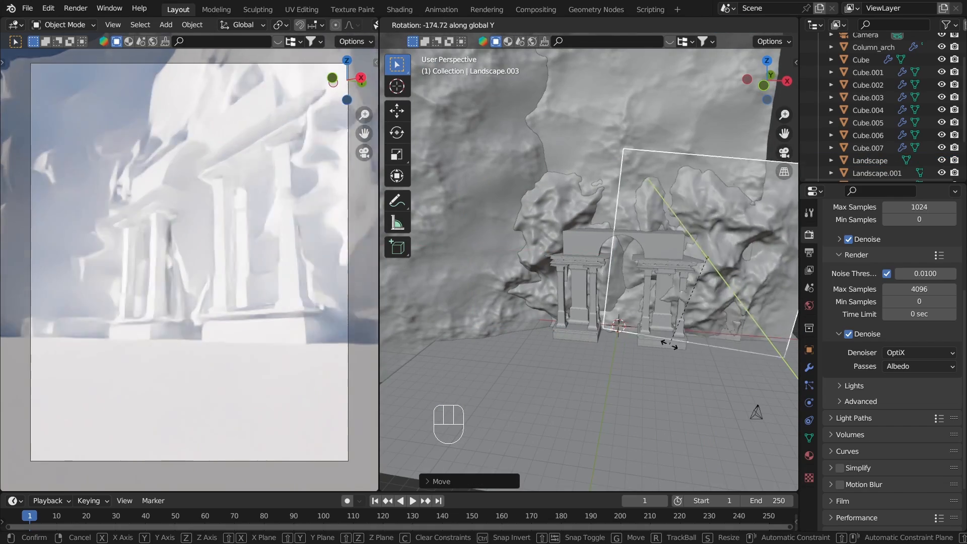
pyautogui.click(644, 64)
pyautogui.moveTo(645, 70); pyautogui.dragTo(624, 212, button='middle')
# Step: Scale and reposition the duplicated rock formation so it surrounds the near columns and the arch
pyautogui.press('g')
pyautogui.press('g')
pyautogui.press('g')
pyautogui.press('s')
pyautogui.click(633, 291)
pyautogui.moveTo(633, 291); pyautogui.dragTo(541, 177, button='middle')
pyautogui.press('s')
pyautogui.press('g')
pyautogui.click(677, 184)
# Step: Resize the original rock formation behind the far columns
pyautogui.click(541, 178)
pyautogui.press('s')
pyautogui.click(568, 270)
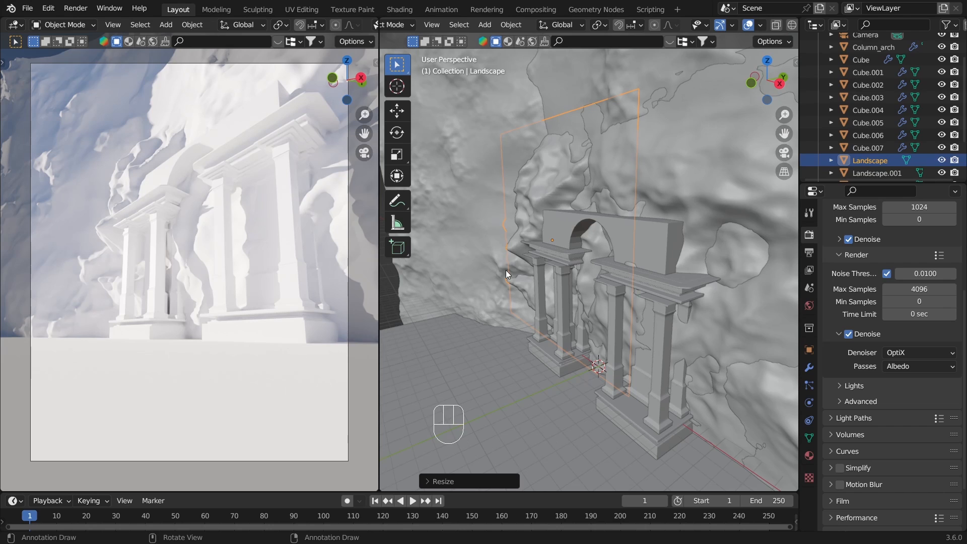
# Step: Add a generated rock with Face Project snapping, then rotate and place it beside the far column base
pyautogui.hotkey('shift', 'a')
pyautogui.click(508, 186)
pyautogui.click(622, 29)
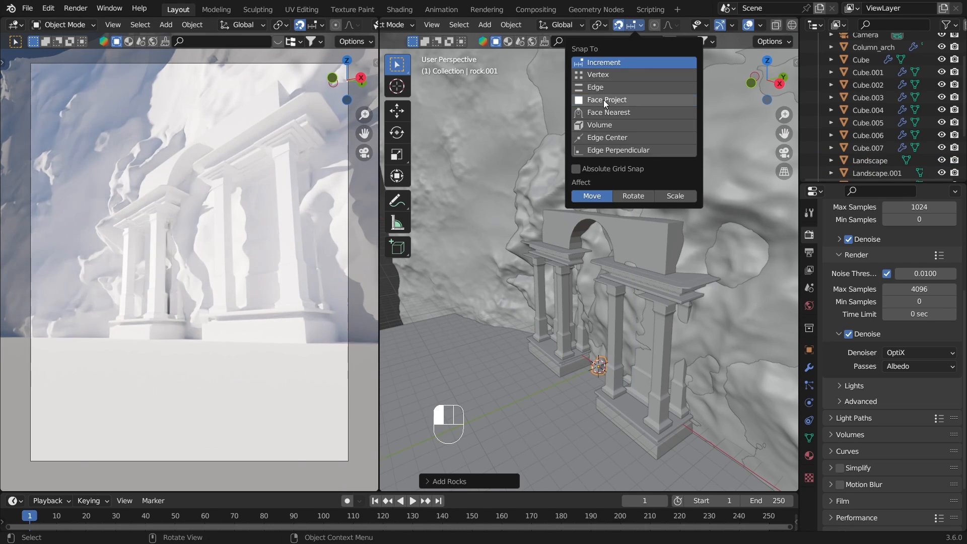
pyautogui.click(611, 100)
pyautogui.press('g')
pyautogui.press('r')
pyautogui.moveTo(502, 353); pyautogui.dragTo(550, 374, button='middle')
pyautogui.press('g')
# Step: Add a second, smaller rock, rotate it and settle it on the ground beside the first one
pyautogui.hotkey('shift', 'a')
pyautogui.click(588, 95)
pyautogui.press('g')
pyautogui.press('g')
pyautogui.press('KP_1')
pyautogui.press('r')
pyautogui.click(500, 431)
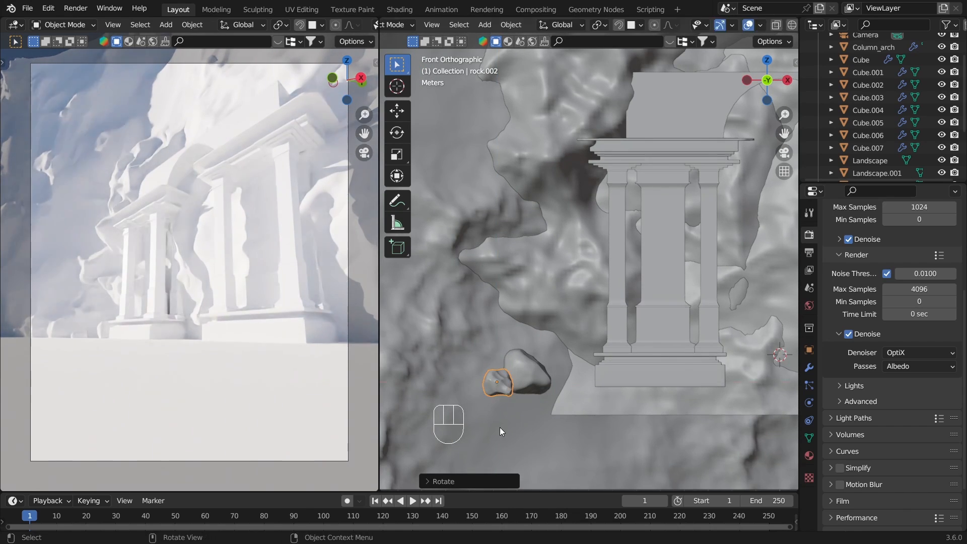
pyautogui.moveTo(558, 392); pyautogui.dragTo(554, 353, button='middle')
pyautogui.press('g')
pyautogui.press('g')
pyautogui.click(553, 342)
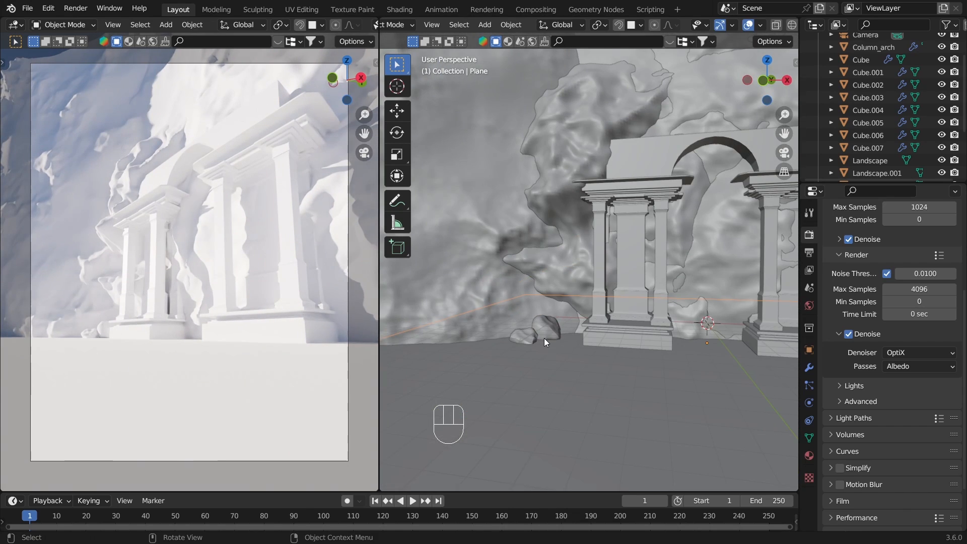
# Step: Make a linked duplicate of the larger rock and place it in front of the near columns
pyautogui.scroll(-4, 569, 427)
pyautogui.hotkey('alt', 'd')
pyautogui.press('g')
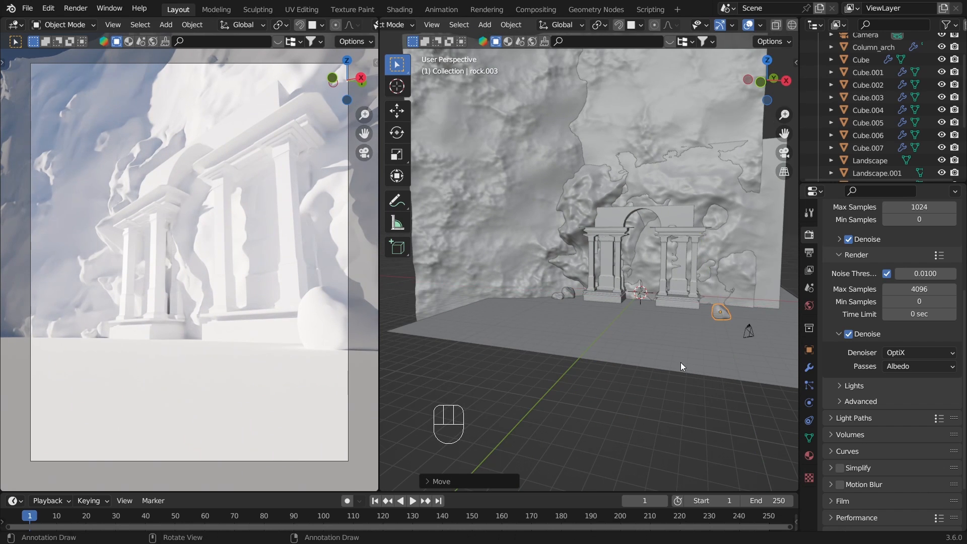
pyautogui.moveTo(721, 387); pyautogui.dragTo(457, 151, button='middle')
# Step: Rename the ground plane Agua and duplicate it in place
pyautogui.click(614, 345)
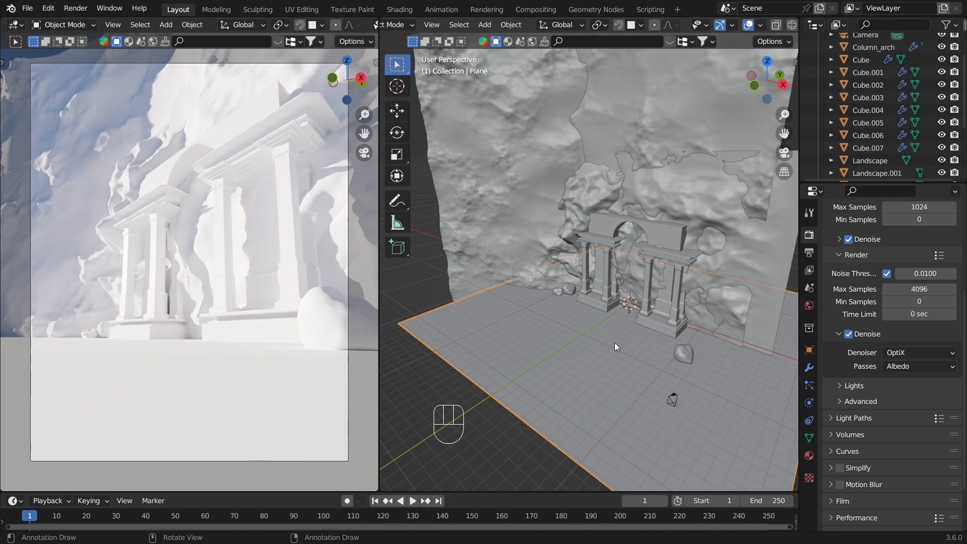
pyautogui.moveTo(605, 345); pyautogui.dragTo(619, 322, button='middle')
pyautogui.scroll(-4, 905, 128)
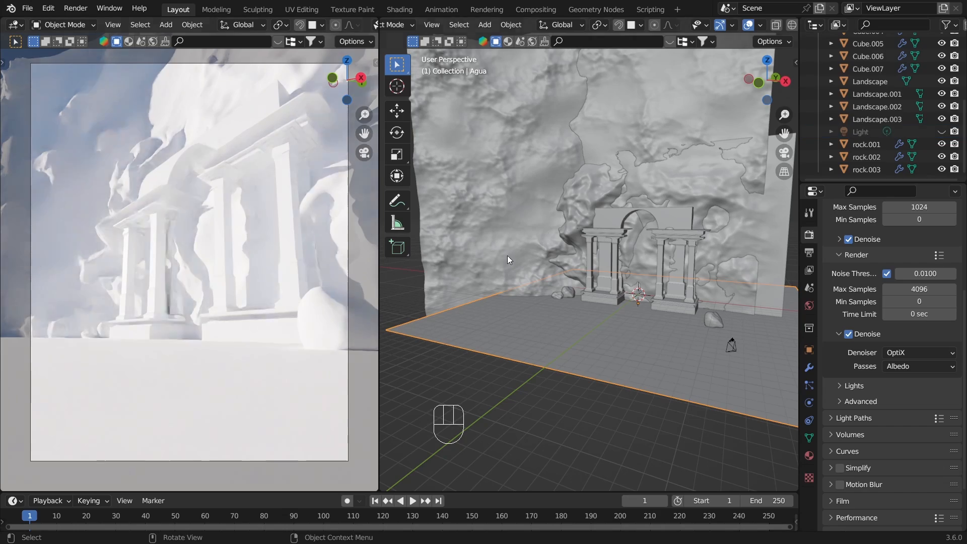
pyautogui.press('g')
pyautogui.hotkey('shift', 'd')
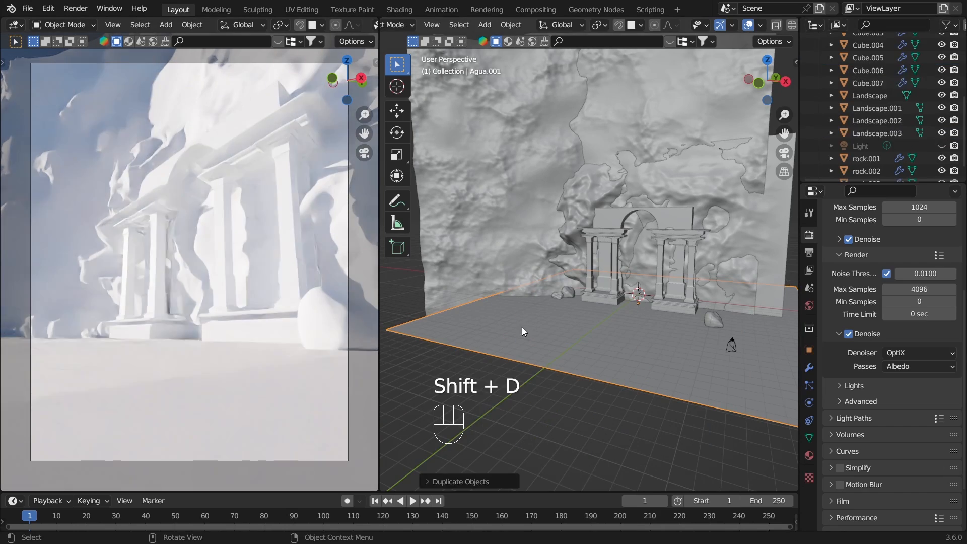
# Step: Isolate the duplicated plane, name it Tierra and subdivide it with 100 cuts
pyautogui.press('KP_Divide')
pyautogui.press('Tab')
pyautogui.rightClick(501, 266)
pyautogui.click(501, 266)
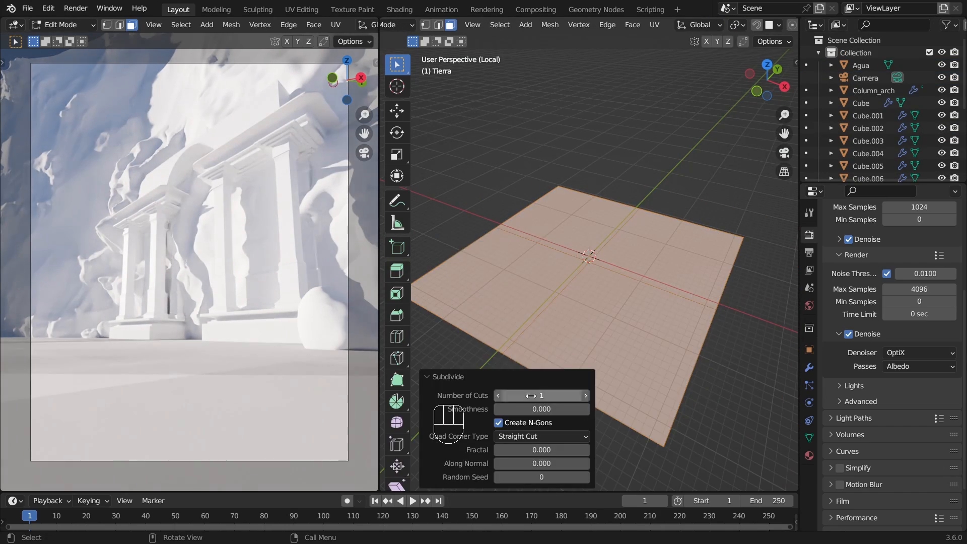
pyautogui.click(539, 393)
pyautogui.write('100')
pyautogui.press('Return')
pyautogui.press('Tab')
pyautogui.press('Tab')
pyautogui.moveTo(579, 323); pyautogui.dragTo(614, 331, button='middle')
pyautogui.scroll(-3, 613, 331)
pyautogui.press('Tab')
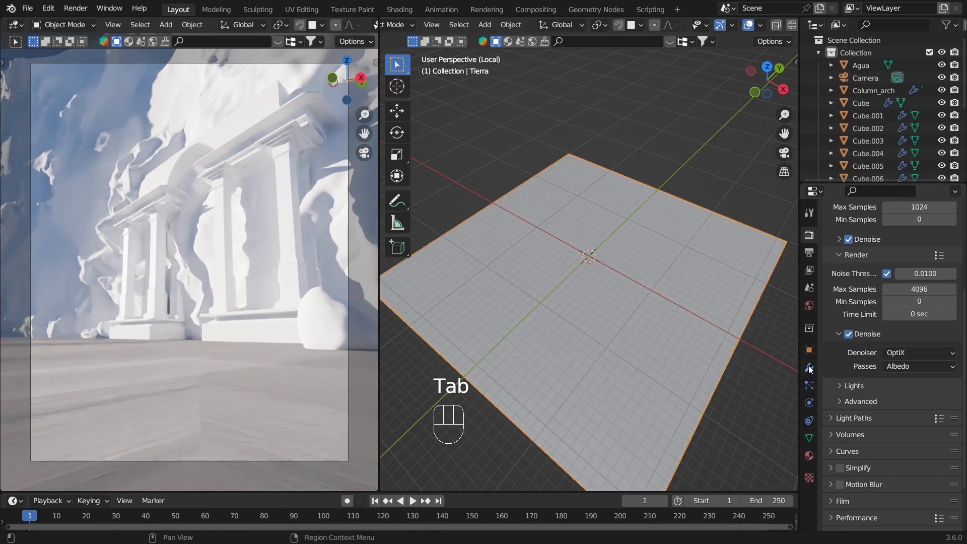
# Step: Give Tierra a Displace modifier with a Clouds texture and strength 0, and bring back the full scene
pyautogui.click(907, 269)
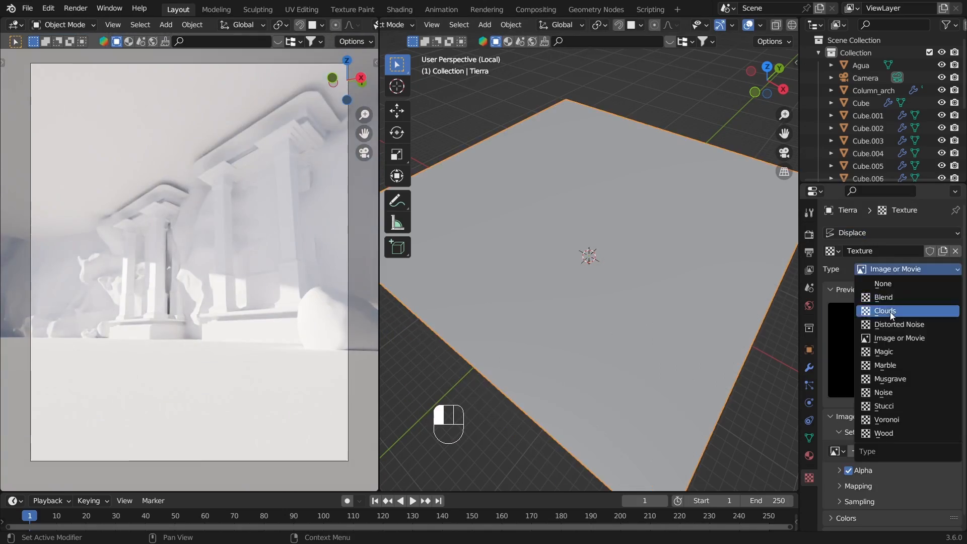
pyautogui.click(887, 310)
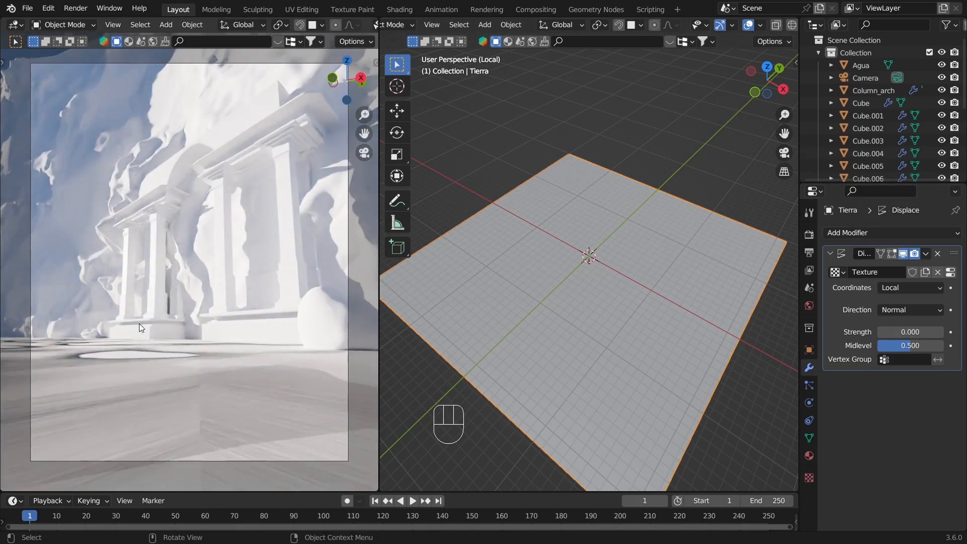
pyautogui.moveTo(141, 328); pyautogui.dragTo(214, 374, button='middle')
pyautogui.moveTo(522, 393); pyautogui.dragTo(539, 343, button='middle')
pyautogui.press('KP_Divide')
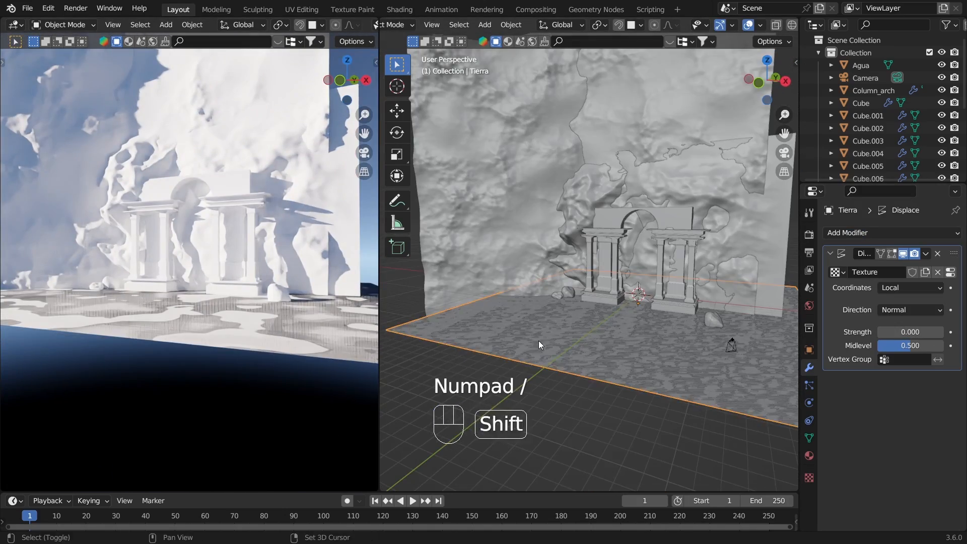
# Step: Isolate the Agua and Tierra planes together in local view
pyautogui.click(861, 66)
pyautogui.scroll(-6, 861, 151)
pyautogui.keyDown('ctrl'); pyautogui.click(862, 170); pyautogui.keyUp('ctrl')
pyautogui.press('KP_Divide')
# Step: Set the strength of Tierra's Displace modifier to 0.05
pyautogui.click(939, 331)
pyautogui.press('KP_0')
pyautogui.click(939, 332)
pyautogui.doubleClick(922, 334)
pyautogui.write('0.01')
pyautogui.press('Return')
pyautogui.doubleClick(922, 334)
pyautogui.write('0.05')
pyautogui.press('Return')
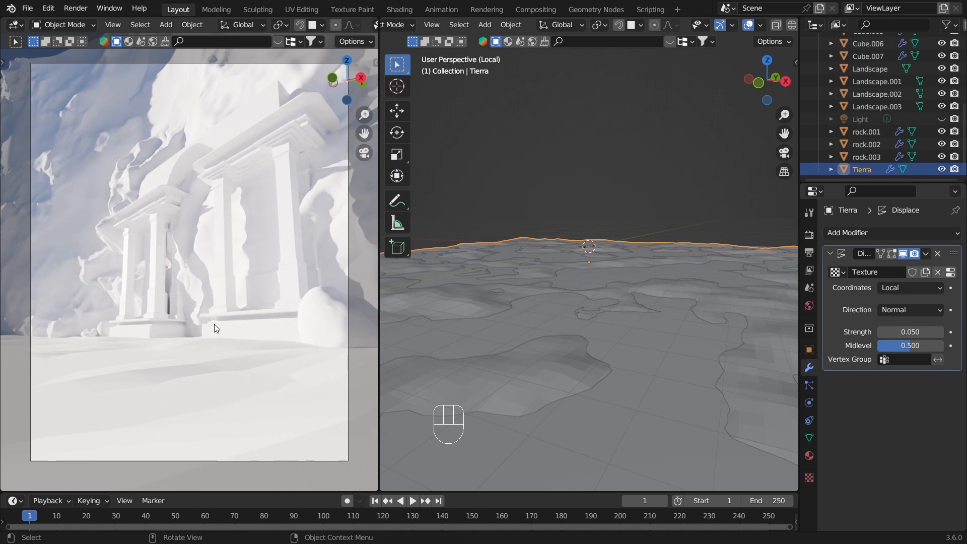
# Step: Set the size of the Clouds displacement texture to 0.39
pyautogui.click(809, 478)
pyautogui.moveTo(909, 489); pyautogui.dragTo(927, 490)
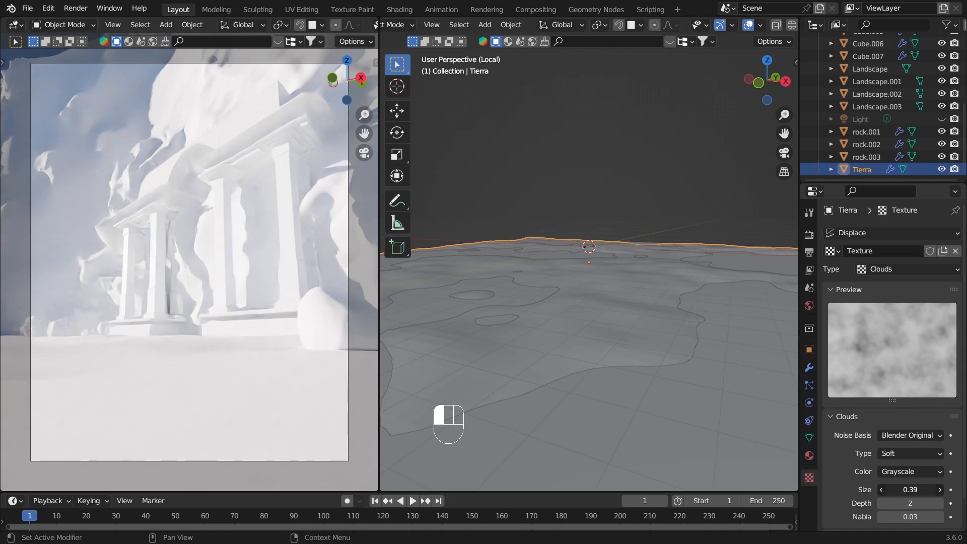
# Step: Give the Agua plane a water material with Roughness 0 and Transmission 1
pyautogui.click(754, 391)
pyautogui.click(808, 456)
pyautogui.click(916, 409)
pyautogui.scroll(-5, 886, 353)
pyautogui.moveTo(901, 424); pyautogui.dragTo(947, 427)
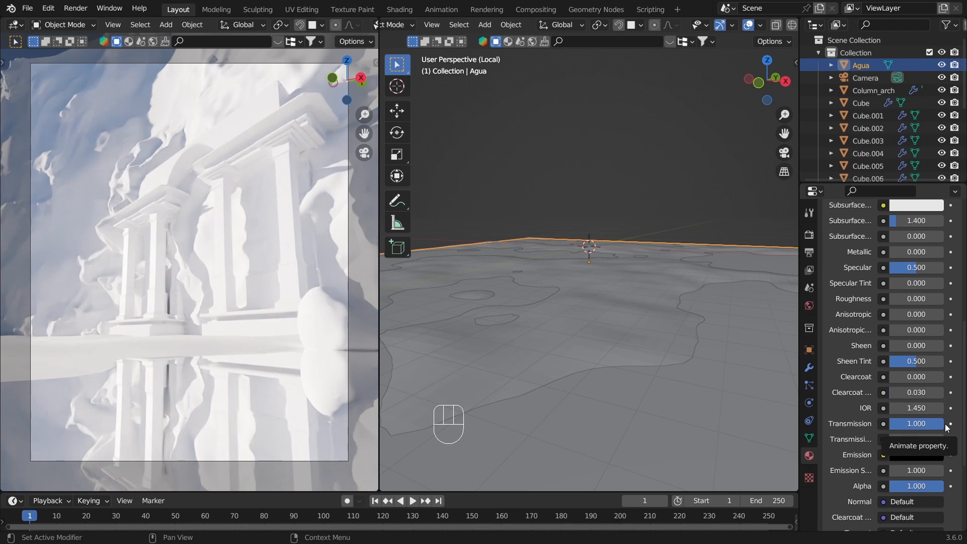
# Step: Leave local view and copy cliff pieces, shifting a duplicate along X and a linked duplicate along Z
pyautogui.press('KP_Divide')
pyautogui.click(609, 196)
pyautogui.hotkey('shift', 'd')
pyautogui.press('x')
pyautogui.click(610, 198)
pyautogui.hotkey('alt', 'd')
pyautogui.press('g')
pyautogui.press('z')
pyautogui.click(637, 129)
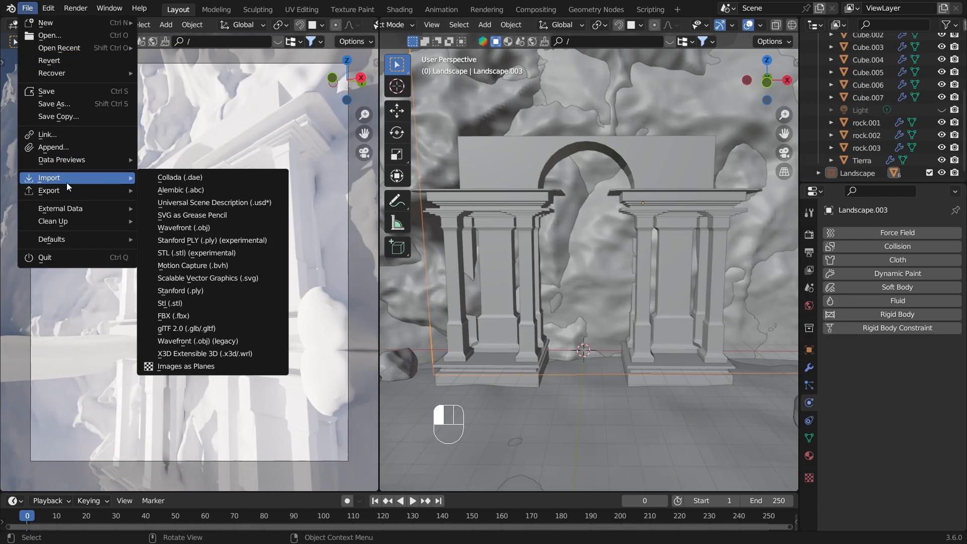
# Step: Import the Vestalin_C statue model and set its X rotation to 0°
pyautogui.click(345, 225)
pyautogui.click(682, 433)
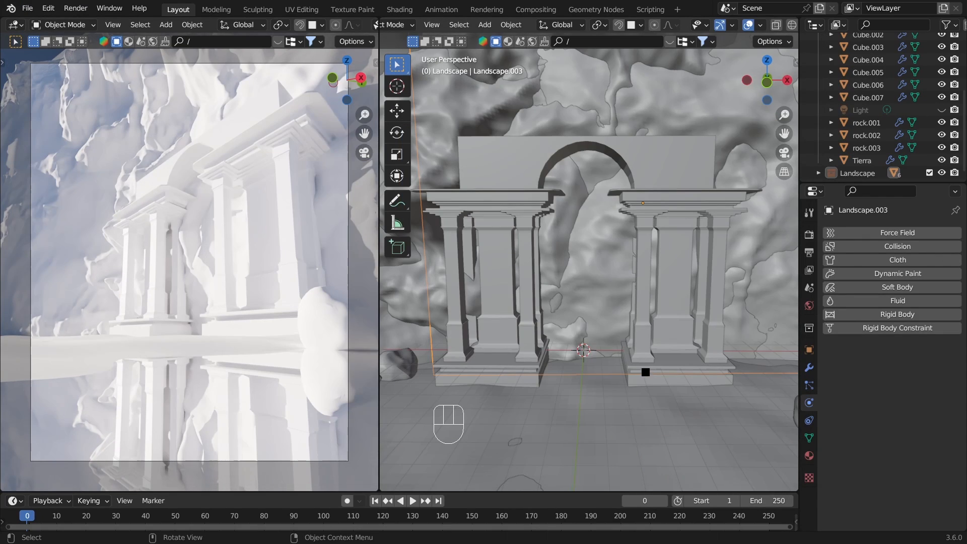
pyautogui.scroll(-5, 646, 372)
pyautogui.moveTo(639, 370); pyautogui.dragTo(556, 348, button='middle')
pyautogui.click(809, 349)
pyautogui.doubleClick(904, 312)
pyautogui.write('0')
pyautogui.press('Return')
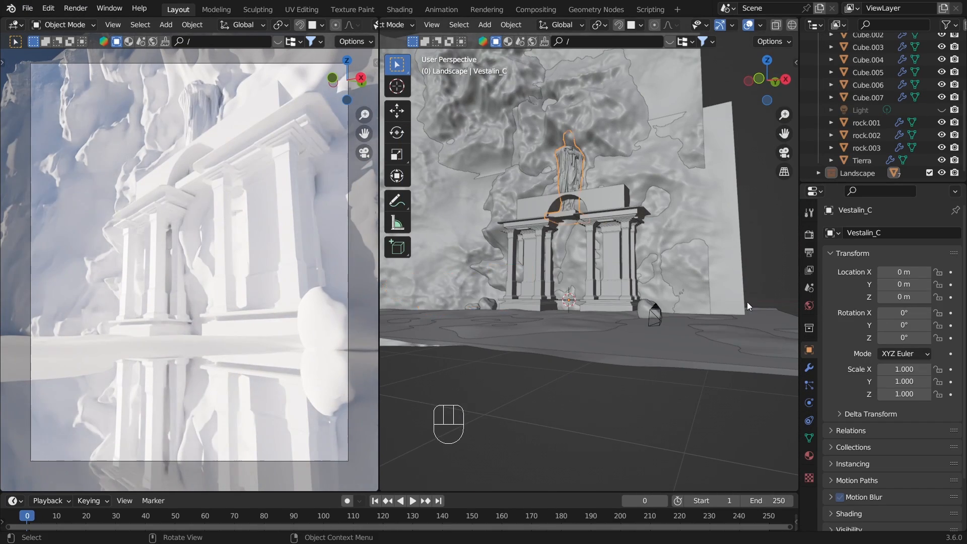
# Step: Stand the statue under the arch at about X 0.85 m, Y -1.54 m and Z -10.45 m
pyautogui.press('KP_1')
pyautogui.press('g')
pyautogui.press('z')
pyautogui.click(649, 333)
pyautogui.press('g')
pyautogui.press('x')
pyautogui.click(662, 336)
pyautogui.moveTo(616, 255); pyautogui.dragTo(605, 283, button='middle')
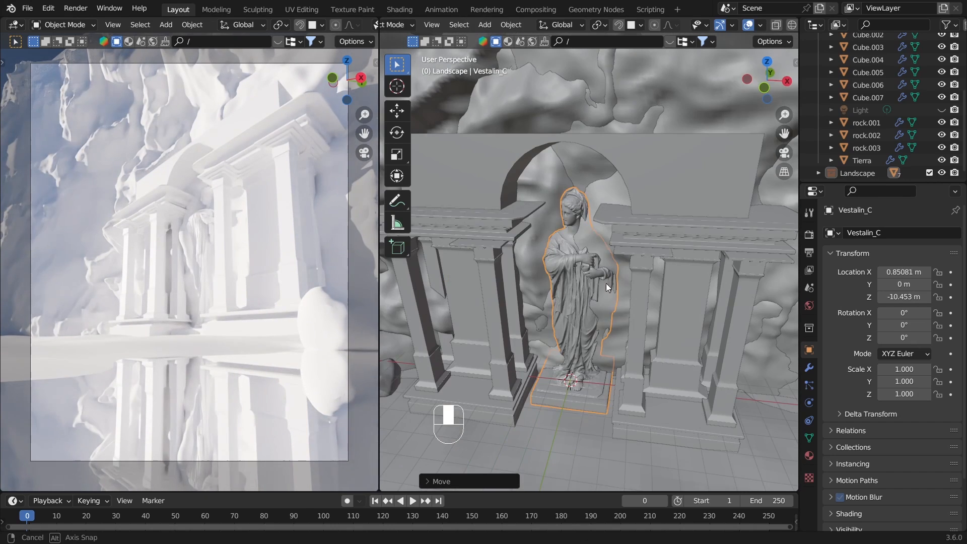
pyautogui.press('g')
pyautogui.press('y')
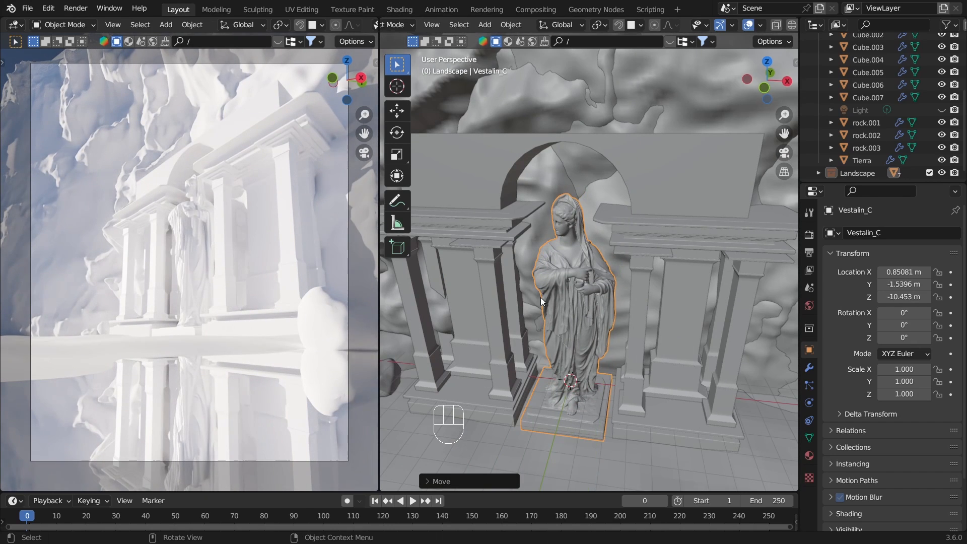
pyautogui.moveTo(536, 298); pyautogui.dragTo(551, 247, button='middle')
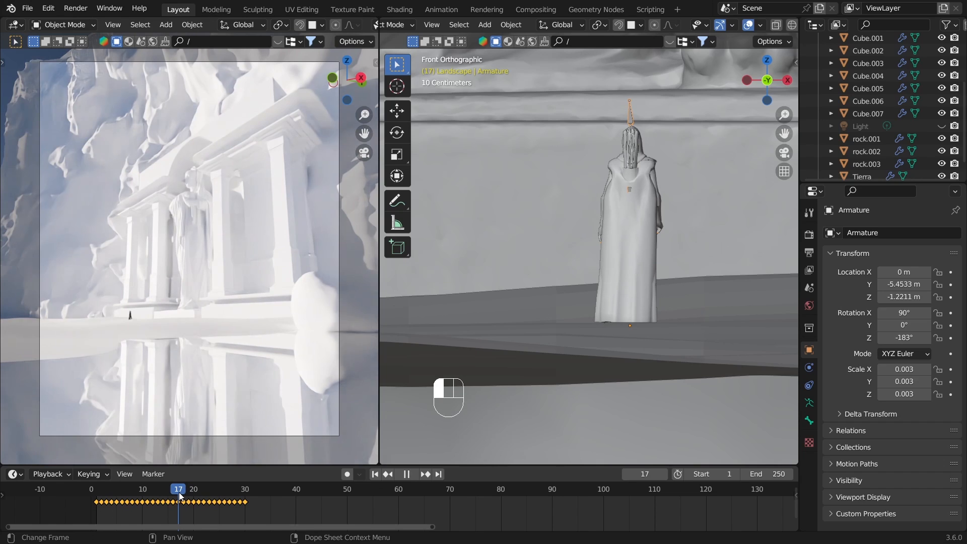
# Step: Delete the animation keyframes of the robed figure's armature, keeping the pose at frame 17
pyautogui.moveTo(119, 508); pyautogui.dragTo(87, 511)
pyautogui.press('x')
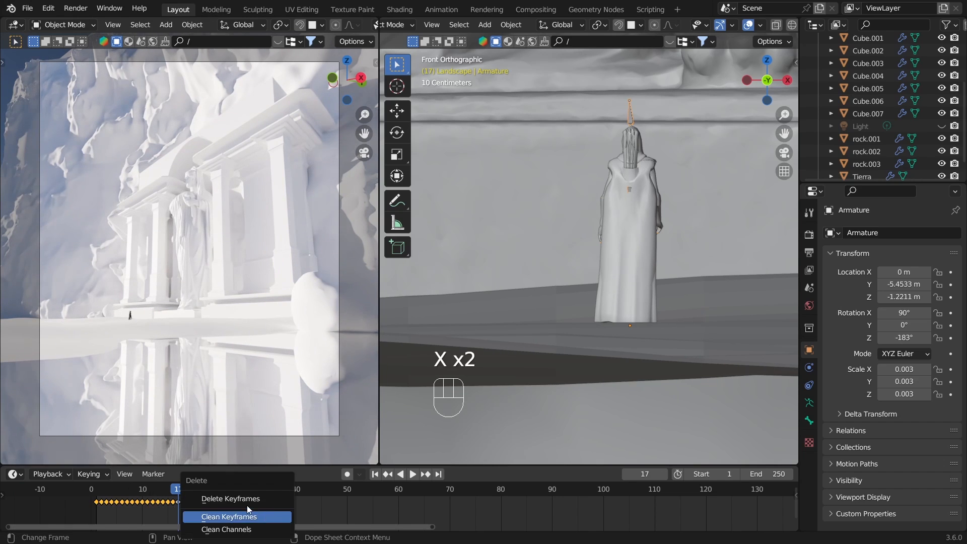
pyautogui.click(252, 500)
# Step: Move the robed figure's armature and meshes into a new collection named Personaje
pyautogui.moveTo(594, 211); pyautogui.dragTo(611, 162, button='middle')
pyautogui.scroll(-5, 655, 194)
pyautogui.scroll(10, 879, 111)
pyautogui.click(831, 78)
pyautogui.keyDown('shift'); pyautogui.click(880, 169); pyautogui.keyUp('shift')
pyautogui.moveTo(619, 353); pyautogui.dragTo(604, 333, button='middle')
pyautogui.press('m')
pyautogui.click(600, 331)
pyautogui.write('Persona')
pyautogui.click(610, 367)
# Step: Add a collection instance of Personaje and set its origin to its geometry
pyautogui.hotkey('shift', 'a')
pyautogui.moveTo(563, 385)
pyautogui.click(619, 408)
pyautogui.press('g')
pyautogui.rightClick(632, 331)
pyautogui.press('F3')
pyautogui.write('origi')
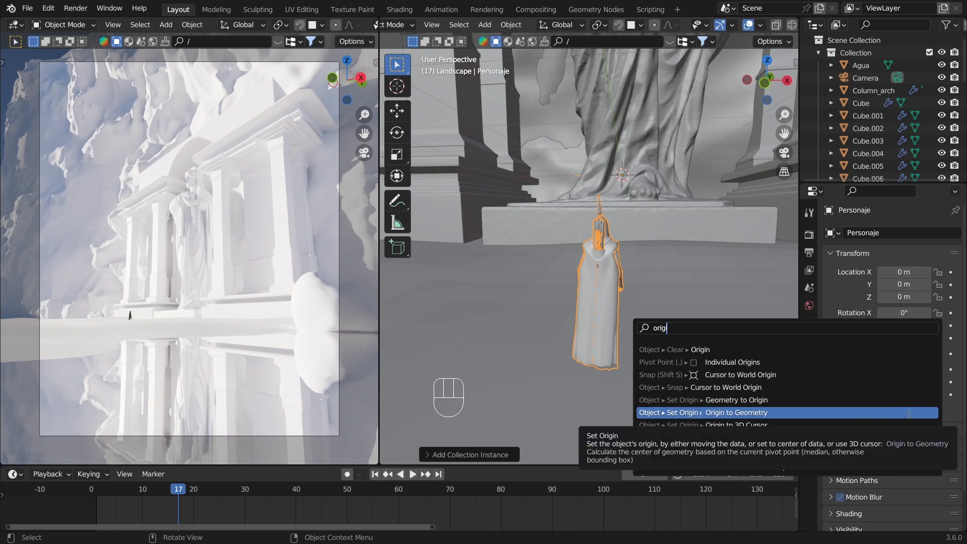
pyautogui.click(909, 413)
# Step: Place the Personaje instance beside the original figure and rotate it about 24° around Z
pyautogui.scroll(-7, 660, 322)
pyautogui.moveTo(660, 321); pyautogui.dragTo(647, 328, button='middle')
pyautogui.press('g')
pyautogui.middleClick(653, 328)
pyautogui.click(657, 329)
pyautogui.press('g')
pyautogui.middleClick(664, 323)
pyautogui.press('r')
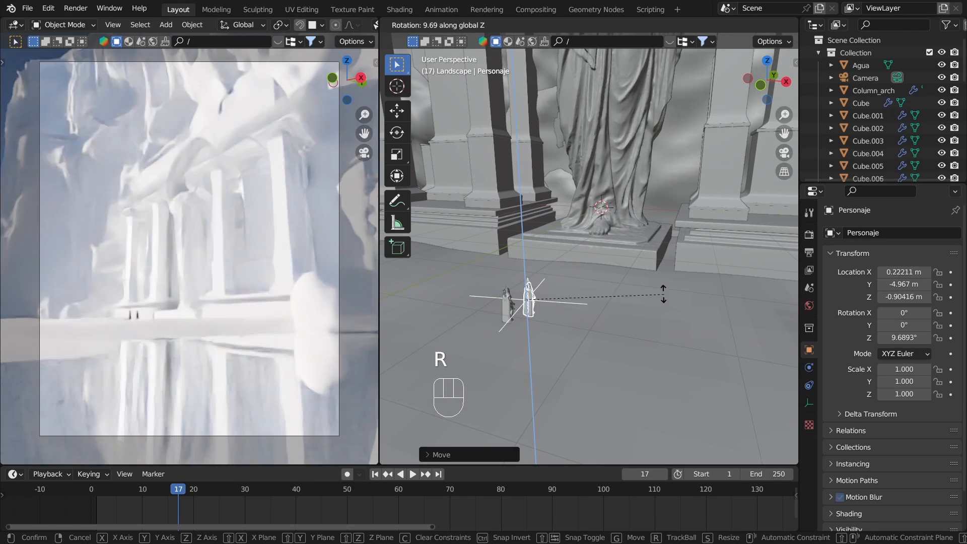
# Step: Duplicate the Personaje instance and place the copy apart from the other two figures, standing on the terrain before the pedestal
pyautogui.hotkey('shift', 'd')
pyautogui.press('g')
pyautogui.middleClick(655, 261)
pyautogui.press('KP_1')
pyautogui.scroll(6, 648, 308)
pyautogui.keyDown('shift'); pyautogui.moveTo(649, 308); pyautogui.dragTo(505, 300, button='middle'); pyautogui.keyUp('shift')
pyautogui.press('g')
pyautogui.middleClick(505, 291)
pyautogui.click(505, 287)
pyautogui.click(501, 282)
pyautogui.scroll(4, 352, 279)
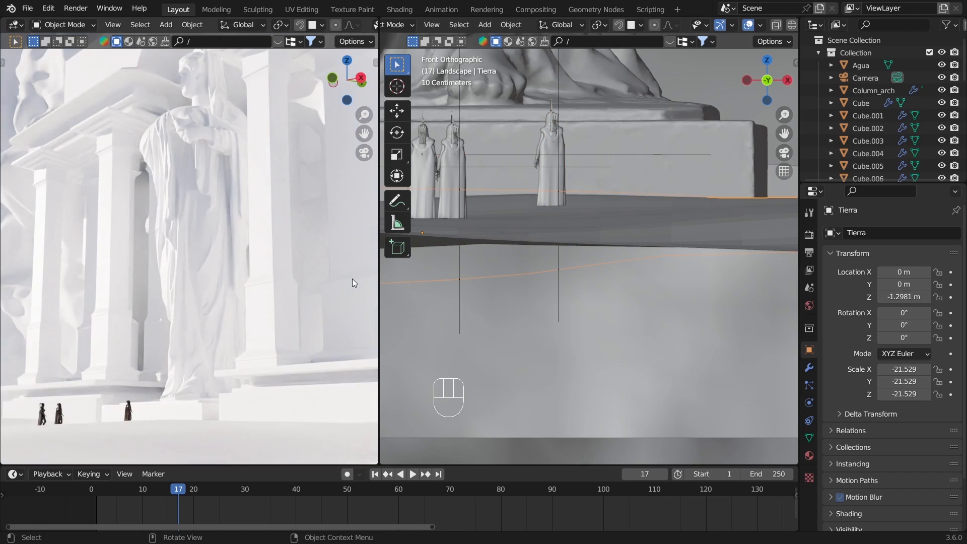
pyautogui.scroll(-1, 398, 283)
pyautogui.scroll(-5, 283, 296)
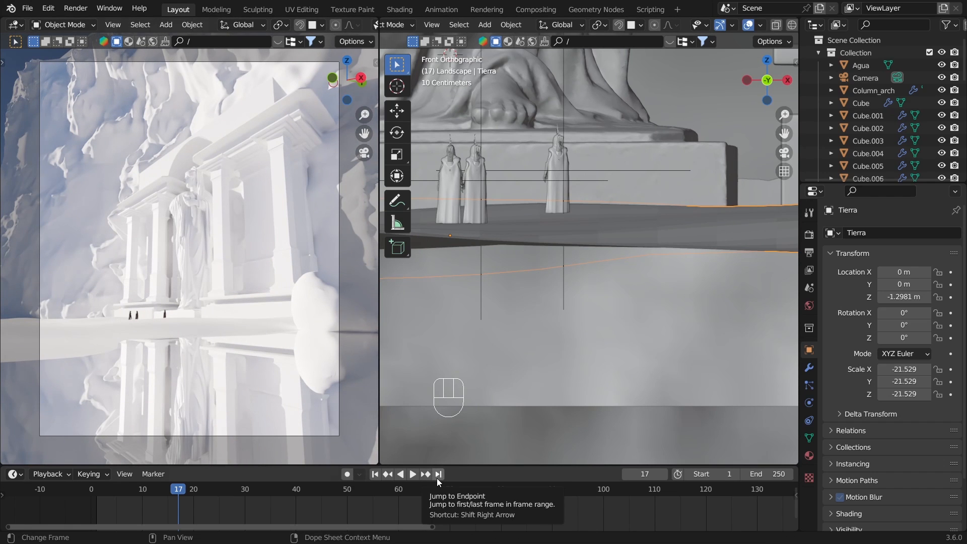
pyautogui.click(341, 318)
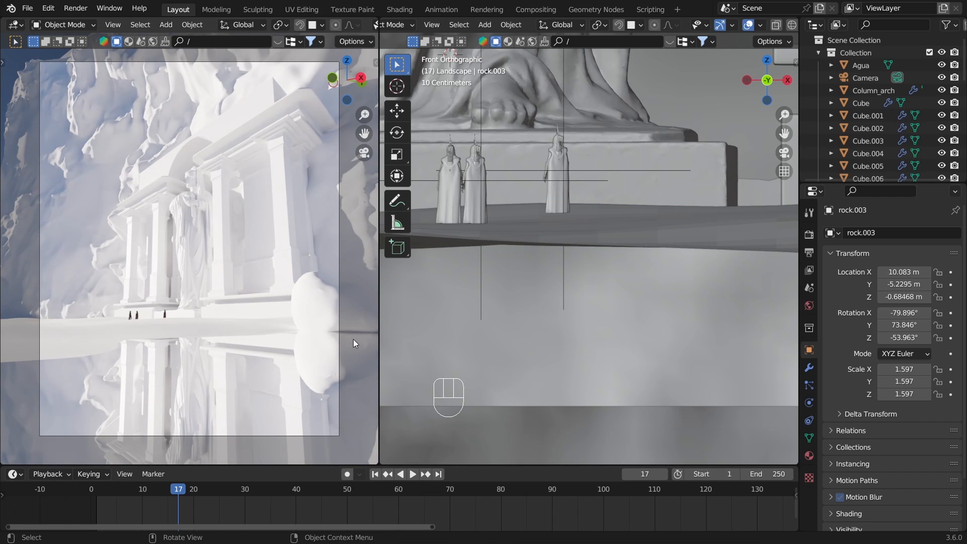
# Step: Give the statue's material a saturated orange base color
pyautogui.scroll(-3, 569, 147)
pyautogui.click(569, 136)
pyautogui.click(809, 455)
pyautogui.click(916, 395)
pyautogui.click(858, 286)
pyautogui.moveTo(856, 285); pyautogui.dragTo(851, 289)
pyautogui.click(852, 290)
pyautogui.moveTo(868, 364); pyautogui.dragTo(846, 364)
pyautogui.hotkey('ctrl', 'z')
pyautogui.click(916, 394)
pyautogui.click(854, 290)
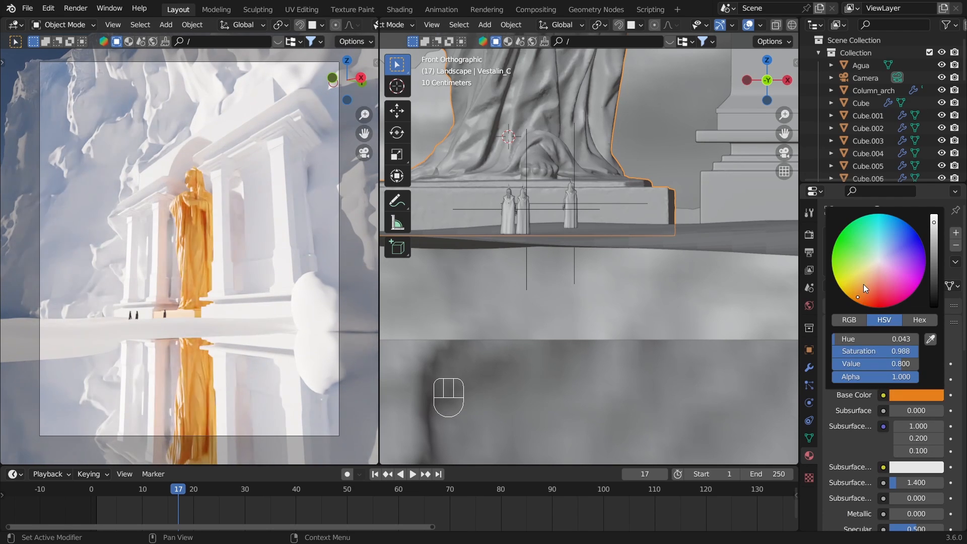
# Step: Make the statue's material gold with Metallic 1, Roughness 0.298 and an orange base color of about 0.95 saturation
pyautogui.scroll(-5, 848, 382)
pyautogui.moveTo(901, 413); pyautogui.dragTo(943, 416)
pyautogui.moveTo(916, 460); pyautogui.dragTo(905, 460)
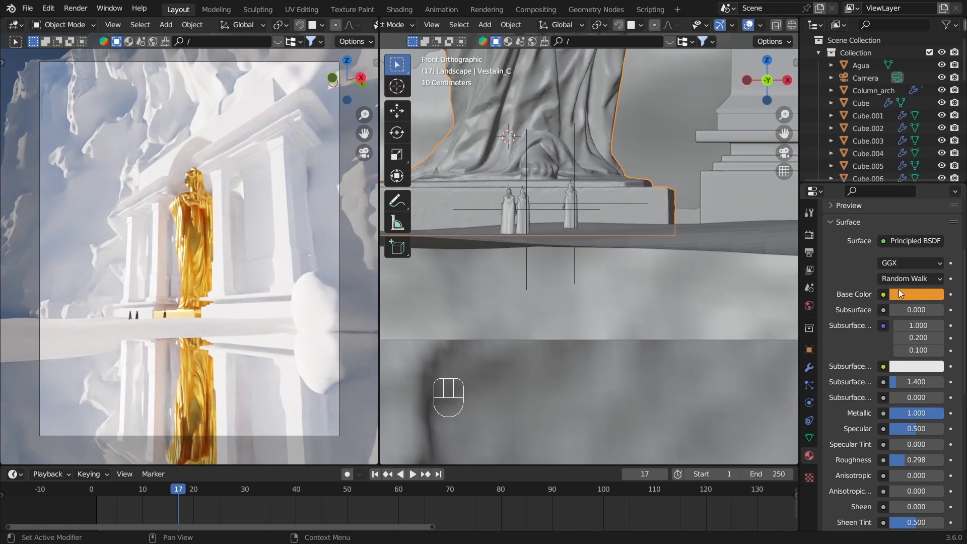
pyautogui.click(916, 294)
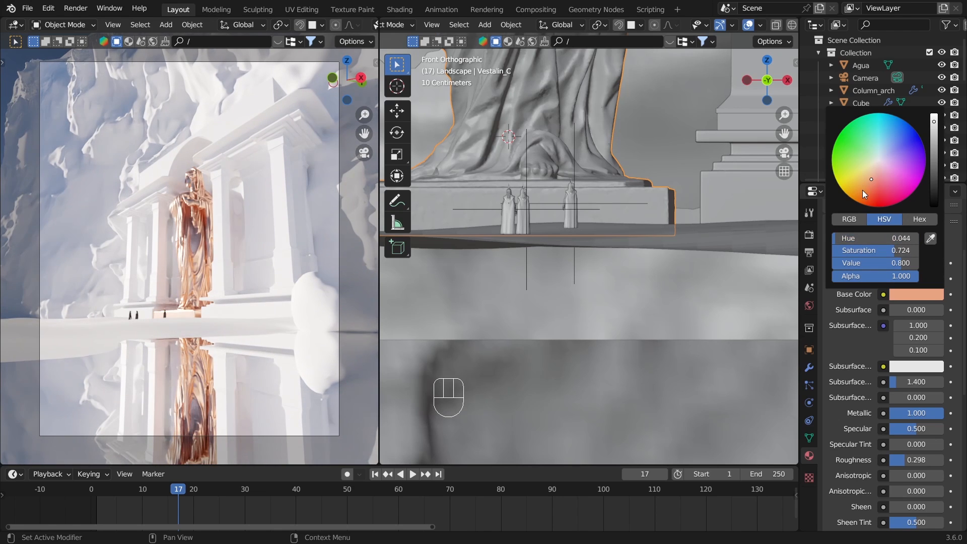
pyautogui.click(863, 189)
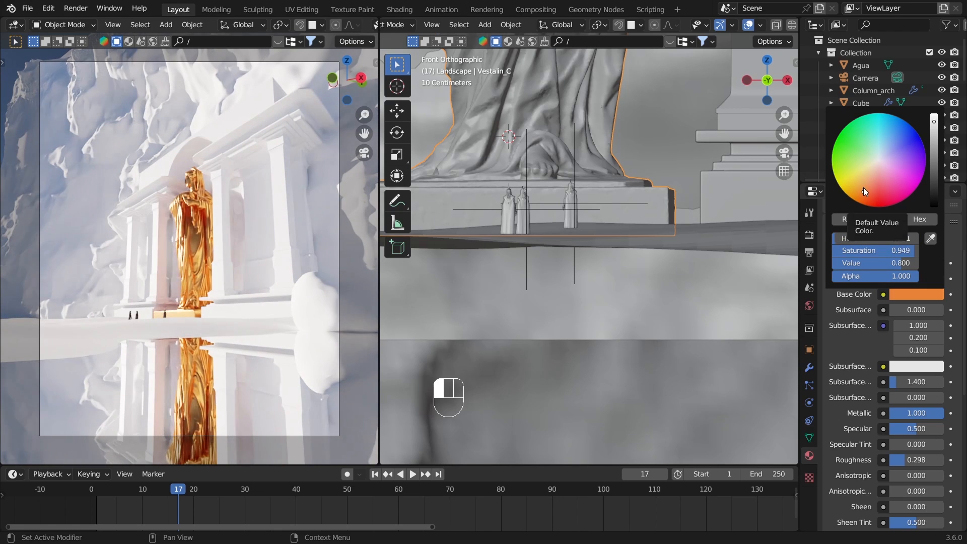
# Step: Remove the sky texture from the World background color and unhide the Light
pyautogui.click(808, 306)
pyautogui.click(886, 277)
pyautogui.click(894, 319)
pyautogui.moveTo(315, 211); pyautogui.dragTo(293, 246, button='middle')
pyautogui.scroll(-5, 899, 108)
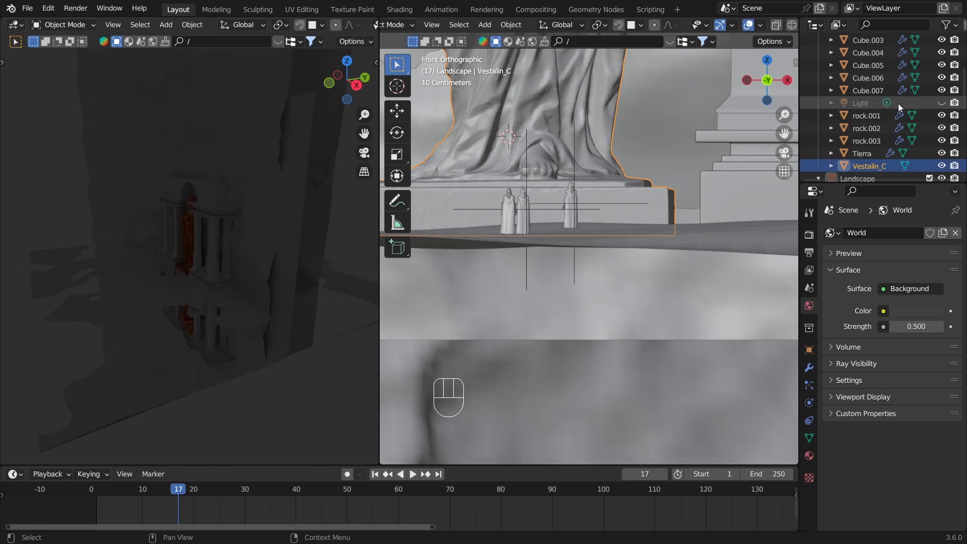
pyautogui.click(942, 103)
pyautogui.press('KP_0')
# Step: Raise the Light about 17.2 m along Z
pyautogui.moveTo(654, 105); pyautogui.dragTo(615, 141, button='middle')
pyautogui.scroll(-9, 615, 142)
pyautogui.click(684, 302)
pyautogui.press('g')
pyautogui.press('z')
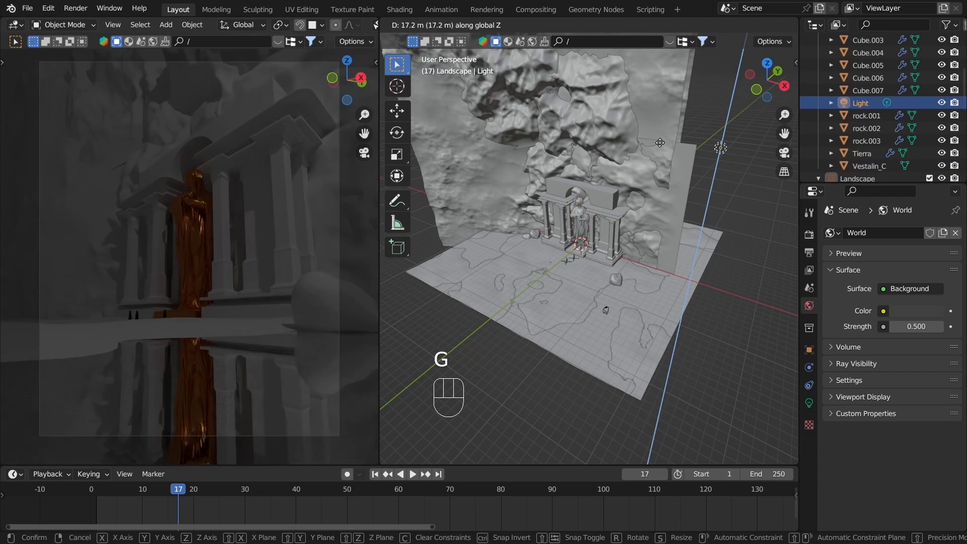
pyautogui.click(659, 143)
# Step: Move the Light out in front of the cliffs to about X 8.4 m, Y -29.6 m and Z 18 m
pyautogui.press('g')
pyautogui.press('y')
pyautogui.click(428, 99)
pyautogui.press('g')
pyautogui.press('x')
pyautogui.click(650, 436)
pyautogui.moveTo(544, 377); pyautogui.dragTo(533, 335, button='middle')
pyautogui.press('g')
pyautogui.press('z')
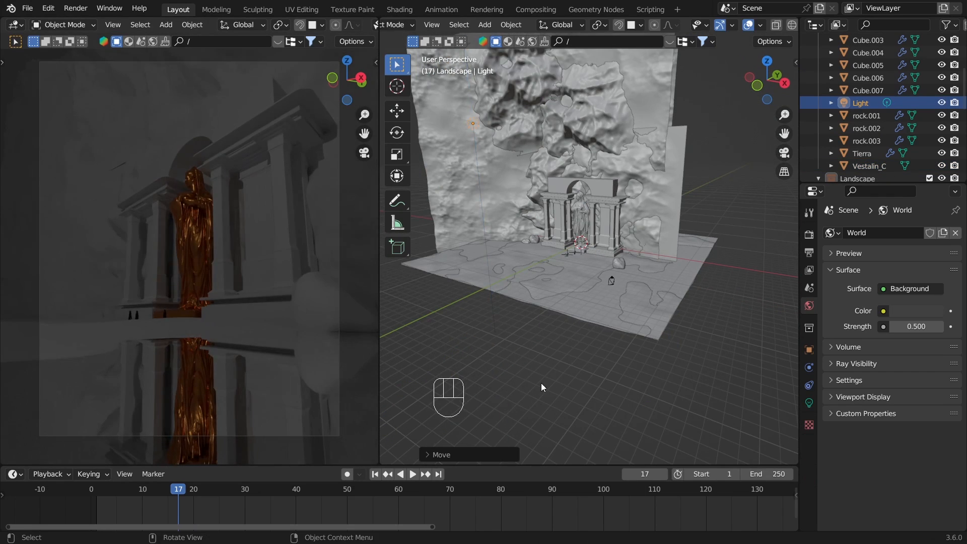
pyautogui.scroll(3, 514, 151)
pyautogui.keyDown('shift'); pyautogui.moveTo(511, 131); pyautogui.dragTo(600, 247, button='middle'); pyautogui.keyUp('shift')
pyautogui.scroll(-3, 600, 252)
pyautogui.moveTo(603, 302); pyautogui.dragTo(589, 278, button='middle')
# Step: Change the Light to a Sun and aim it at the arch by adjusting its Z and X rotation
pyautogui.click(809, 403)
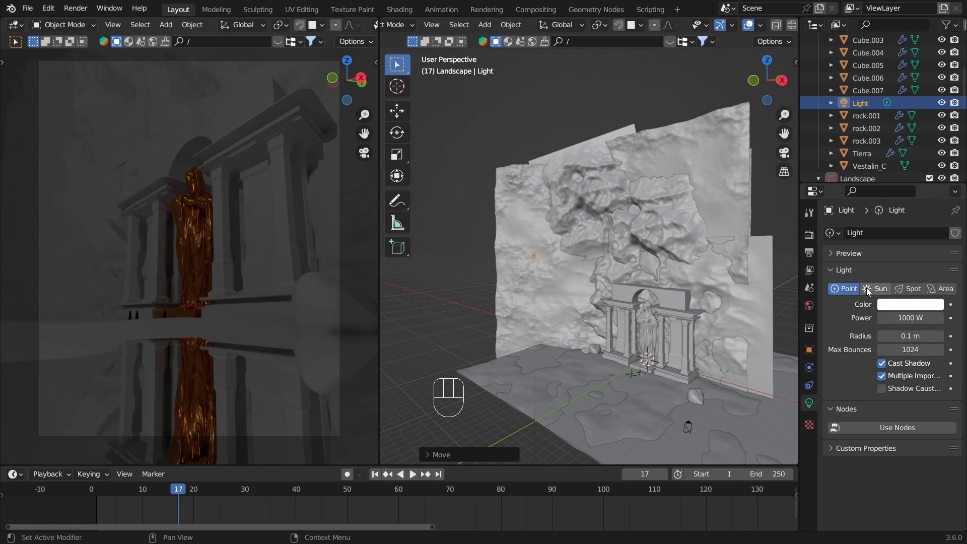
pyautogui.click(866, 288)
pyautogui.click(809, 349)
pyautogui.moveTo(904, 325); pyautogui.dragTo(916, 325)
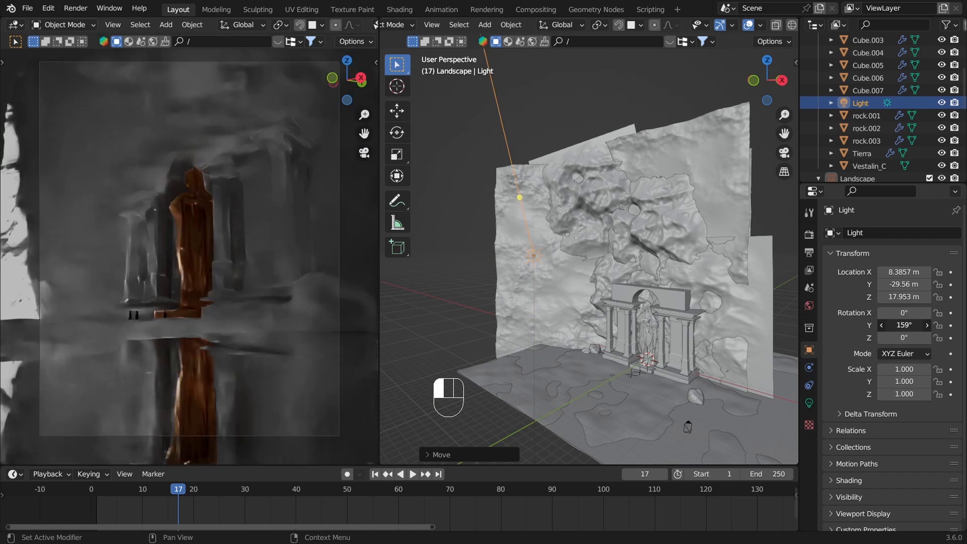
pyautogui.hotkey('ctrl', 'z')
pyautogui.moveTo(904, 338); pyautogui.dragTo(867, 326)
pyautogui.moveTo(904, 313)
pyautogui.mouseDown()
pyautogui.moveTo(925, 312)
pyautogui.moveTo(916, 313)
pyautogui.mouseUp()
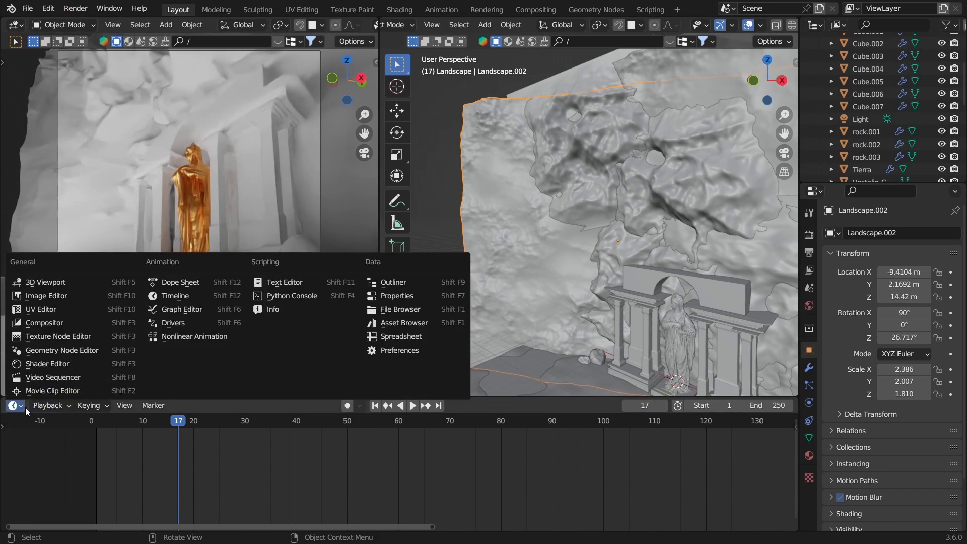
# Step: Turn the timeline area into a Shader Editor and name the Landscape.002 material Piedra
pyautogui.click(55, 415)
pyautogui.doubleClick(398, 405)
pyautogui.write('Piedra')
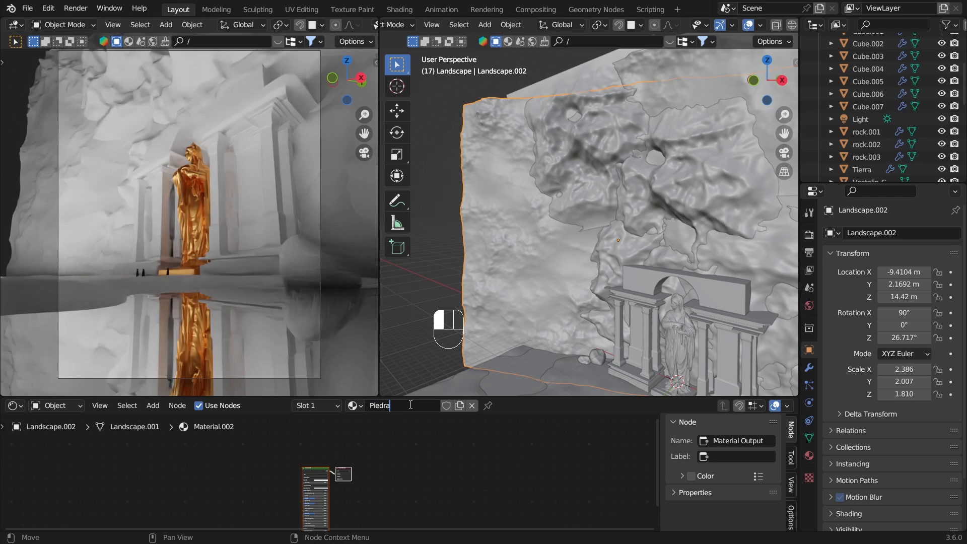
pyautogui.press('Return')
pyautogui.scroll(3, 525, 470)
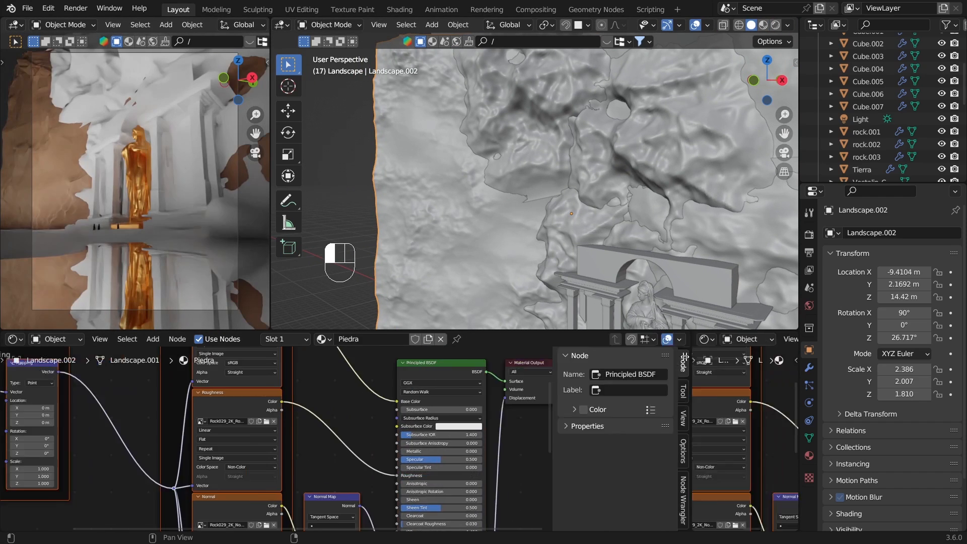
# Step: Hide the node sidebar and turn the second node editor area into a UV Editor
pyautogui.press('n')
pyautogui.scroll(-2, 221, 414)
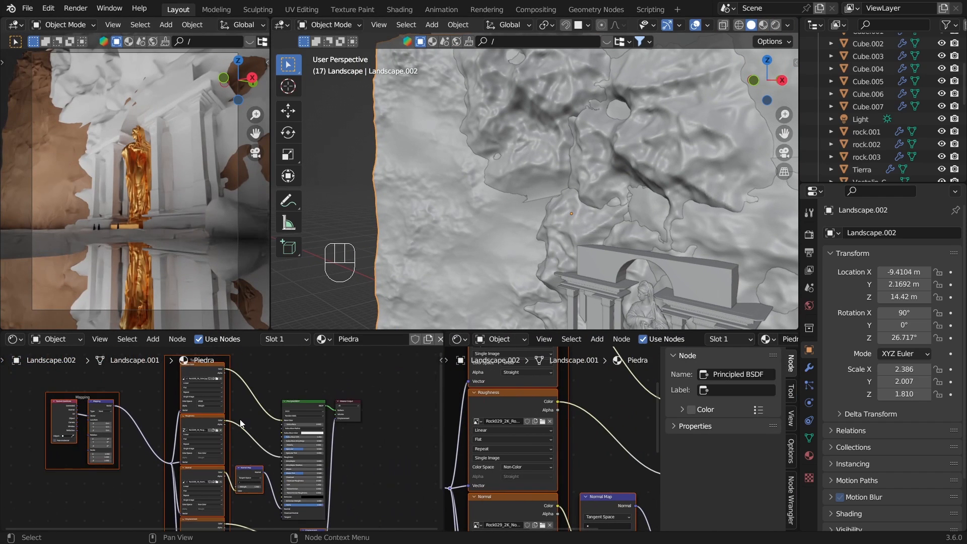
pyautogui.scroll(1, 241, 419)
pyautogui.click(459, 339)
pyautogui.click(486, 400)
pyautogui.scroll(-4, 730, 282)
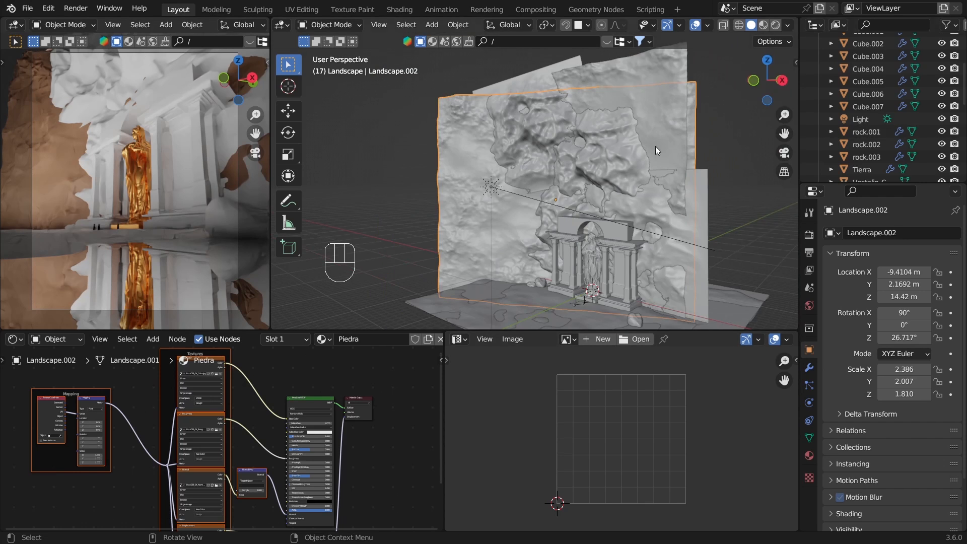
# Step: Select all the Landscape cliff pieces with Landscape.002 active and link its Piedra material to them
pyautogui.scroll(-6, 877, 96)
pyautogui.click(856, 149)
pyautogui.click(858, 162)
pyautogui.scroll(-5, 857, 100)
pyautogui.scroll(4, 860, 121)
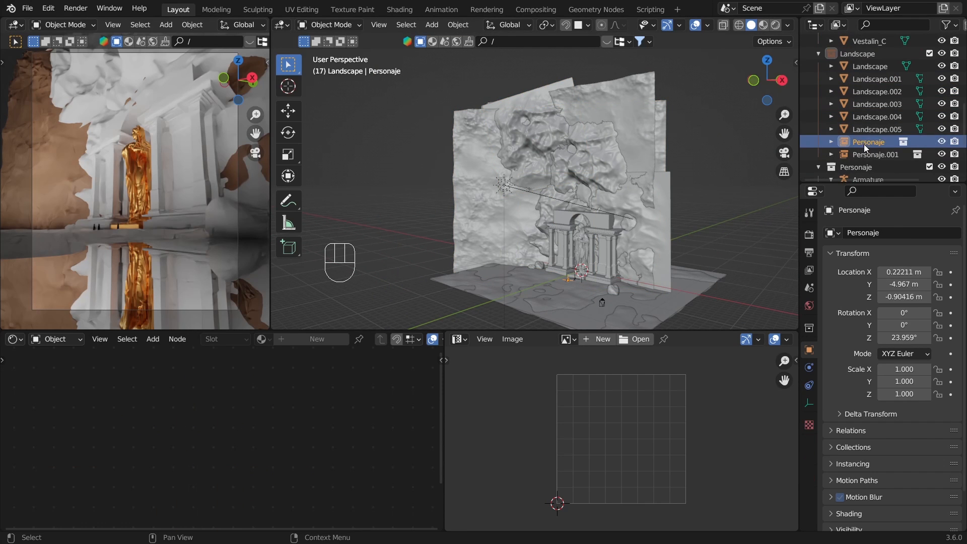
pyautogui.click(867, 129)
pyautogui.keyDown('shift'); pyautogui.click(489, 176); pyautogui.keyUp('shift')
pyautogui.hotkey('ctrl', 'l')
pyautogui.click(441, 201)
pyautogui.moveTo(600, 241); pyautogui.dragTo(630, 245, button='middle')
pyautogui.scroll(4, 630, 246)
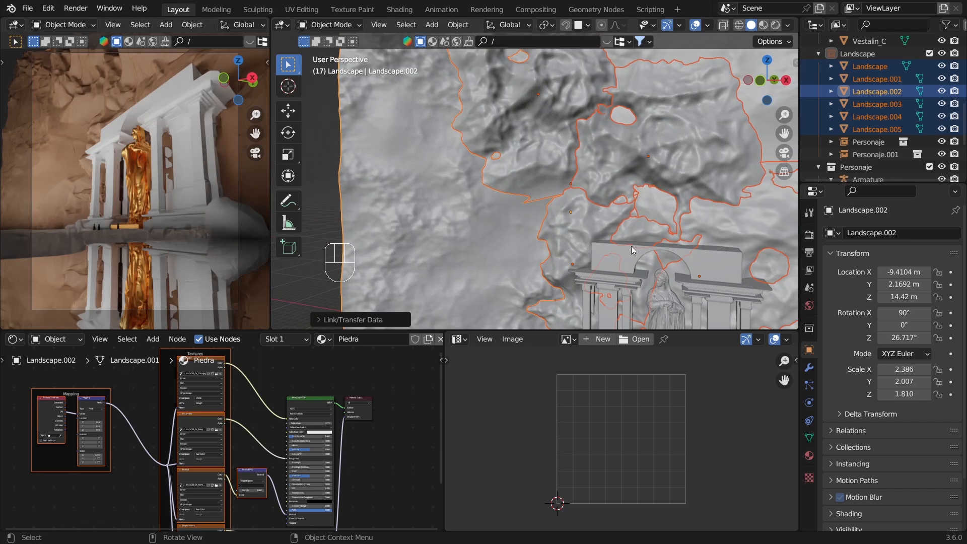
# Step: Move the Landscape.003 cliff piece about 0.16 m along Y
pyautogui.click(720, 225)
pyautogui.press('g')
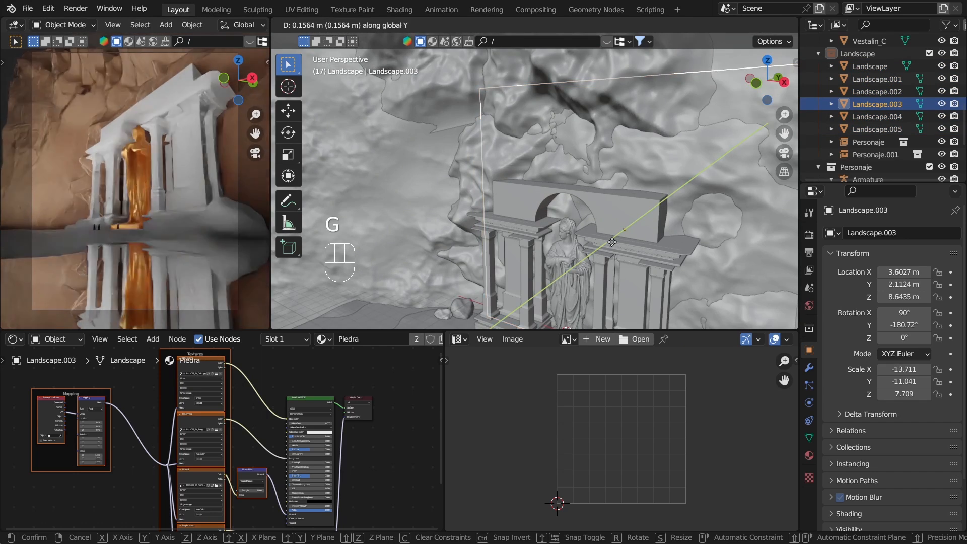
pyautogui.click(615, 239)
# Step: Try to apply the object transforms to all six Landscape cliff pieces, with their mesh geometry fully selected
pyautogui.scroll(-5, 616, 240)
pyautogui.click(870, 67)
pyautogui.keyDown('shift'); pyautogui.click(876, 129); pyautogui.keyUp('shift')
pyautogui.press('Tab')
pyautogui.press('a')
pyautogui.press('Tab')
pyautogui.hotkey('ctrl', 'a')
pyautogui.click(625, 128)
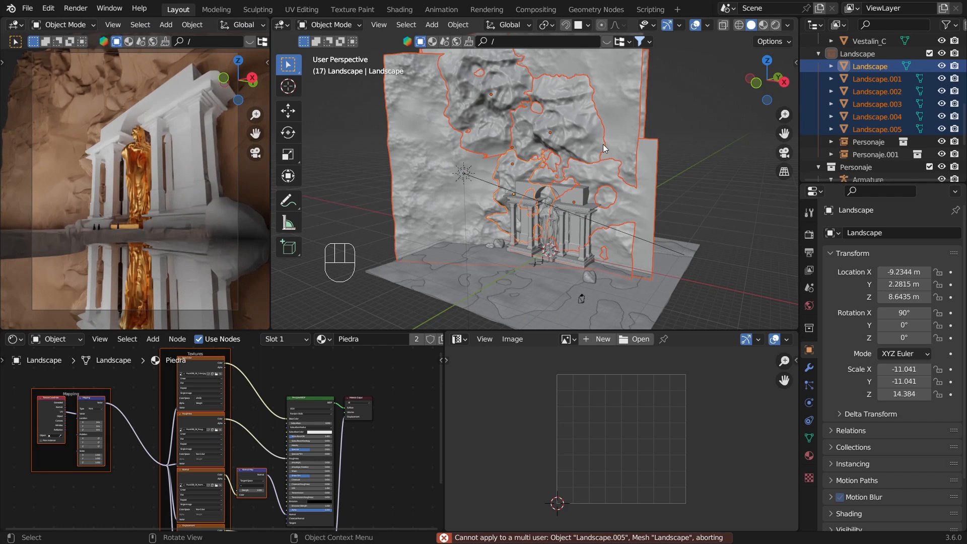
# Step: Select all faces of the six Landscape cliff pieces and project their UVs from the current view
pyautogui.press('Tab')
pyautogui.press('a')
pyautogui.press('u')
pyautogui.click(664, 280)
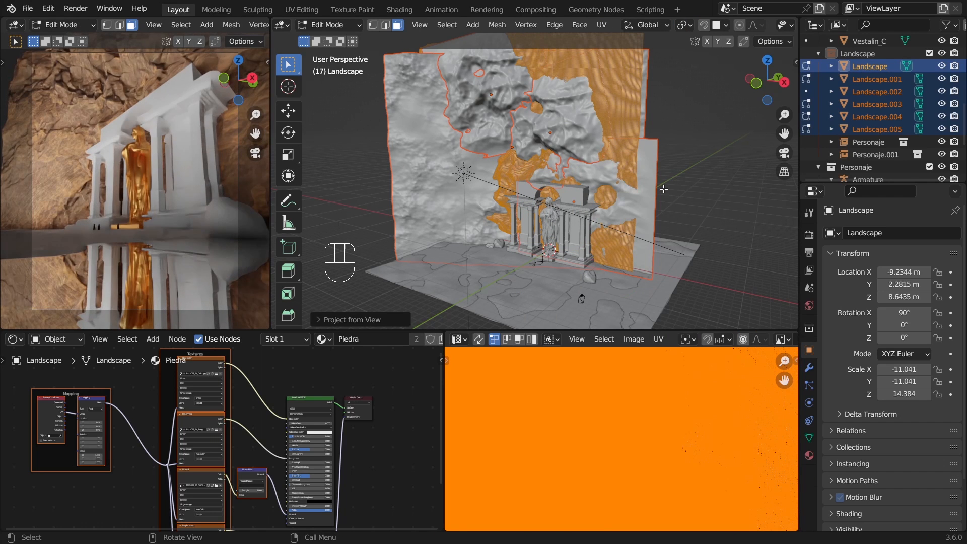
# Step: Load the Marble026 2K texture set into the arch's Pilares material and link that material to the column pieces
pyautogui.moveTo(598, 201); pyautogui.dragTo(558, 189, button='middle')
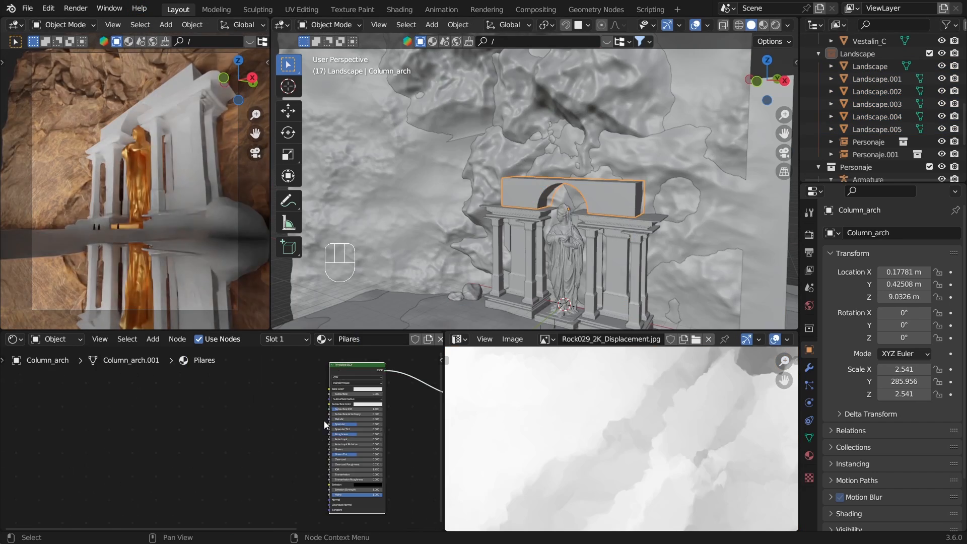
pyautogui.hotkey('ctrl', 'shift', 't')
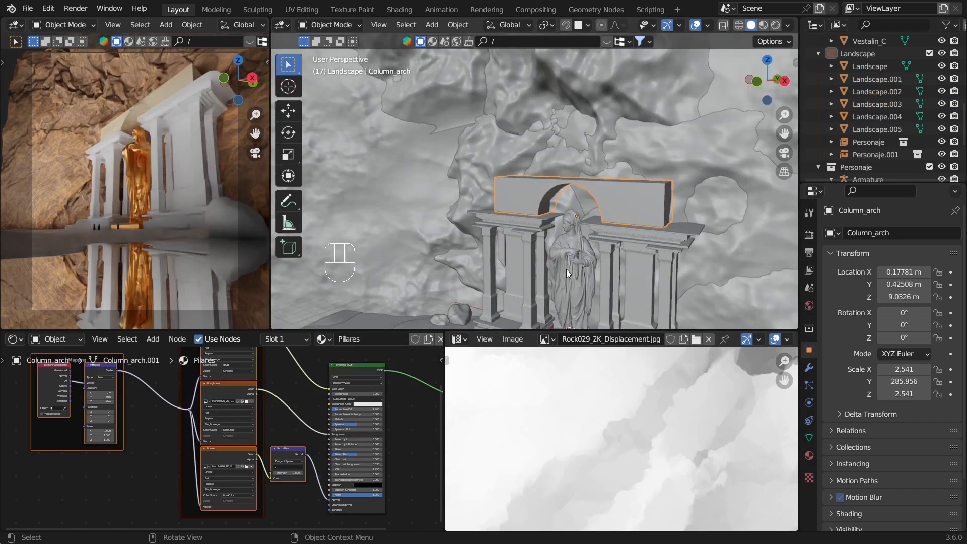
pyautogui.click(488, 268)
pyautogui.keyDown('shift'); pyautogui.click(682, 244); pyautogui.keyUp('shift')
pyautogui.keyDown('shift'); pyautogui.click(518, 306); pyautogui.keyUp('shift')
pyautogui.hotkey('ctrl', 'l')
pyautogui.click(453, 186)
# Step: Select all faces of the arch and column pieces and project their UVs from a wider view
pyautogui.press('Tab')
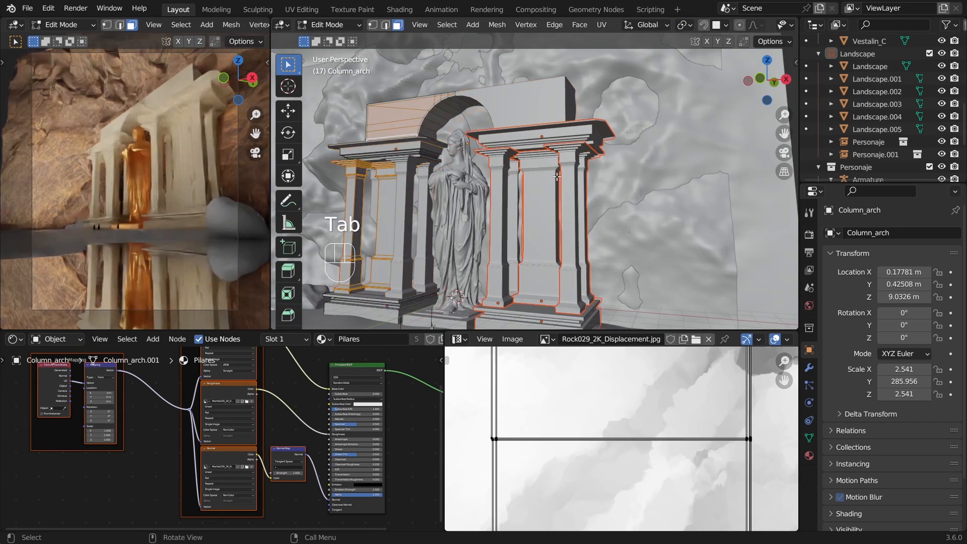
pyautogui.scroll(-5, 557, 176)
pyautogui.press('a')
pyautogui.press('u')
pyautogui.click(624, 246)
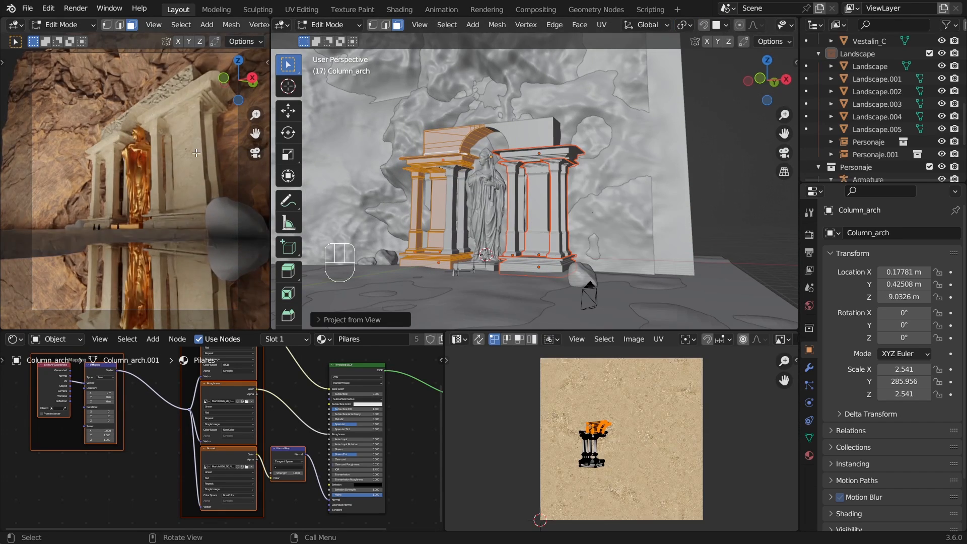
pyautogui.scroll(3, 180, 150)
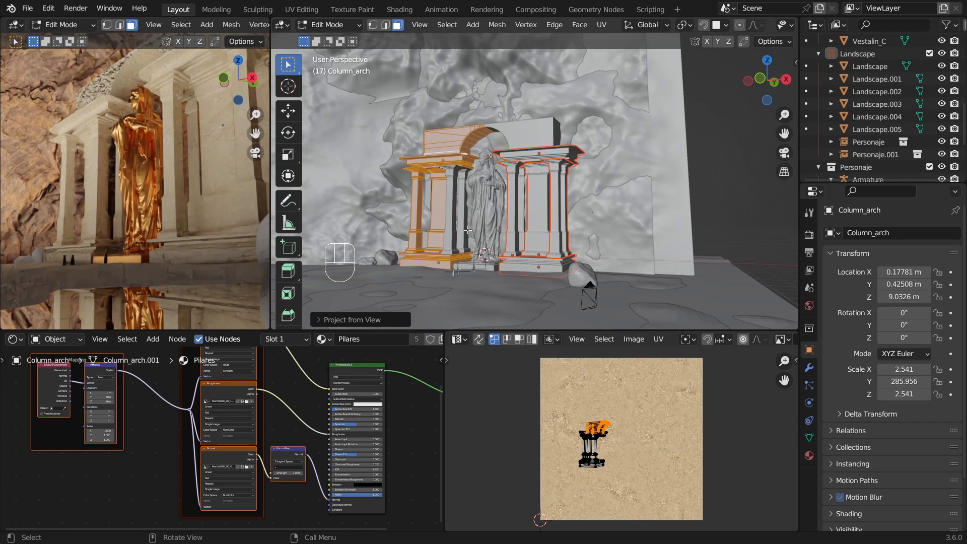
# Step: Remap the UVs of the column pieces with Cube.004 active and resize the layout over the marble image
pyautogui.press('Tab')
pyautogui.press('KP_Divide')
pyautogui.press('Tab')
pyautogui.press('u')
pyautogui.click(519, 116)
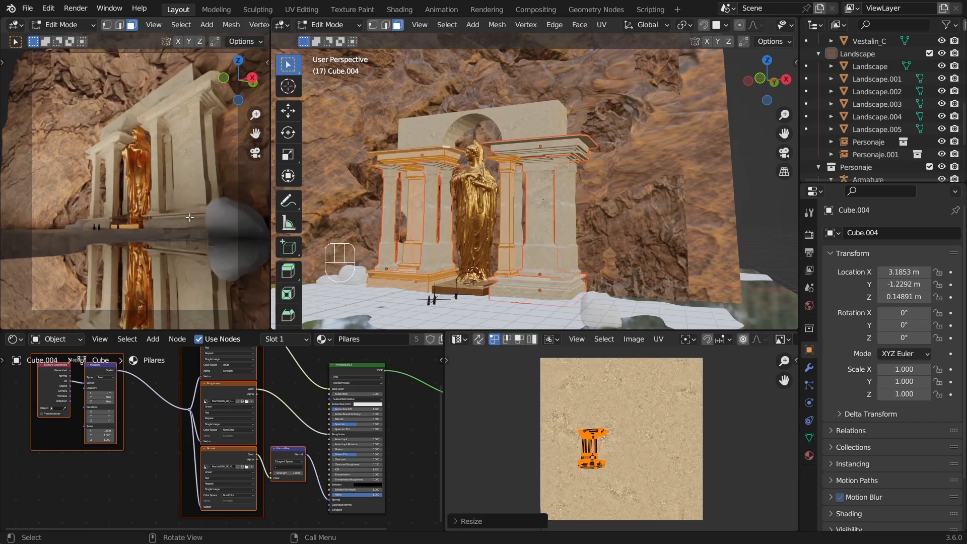
pyautogui.press('Tab')
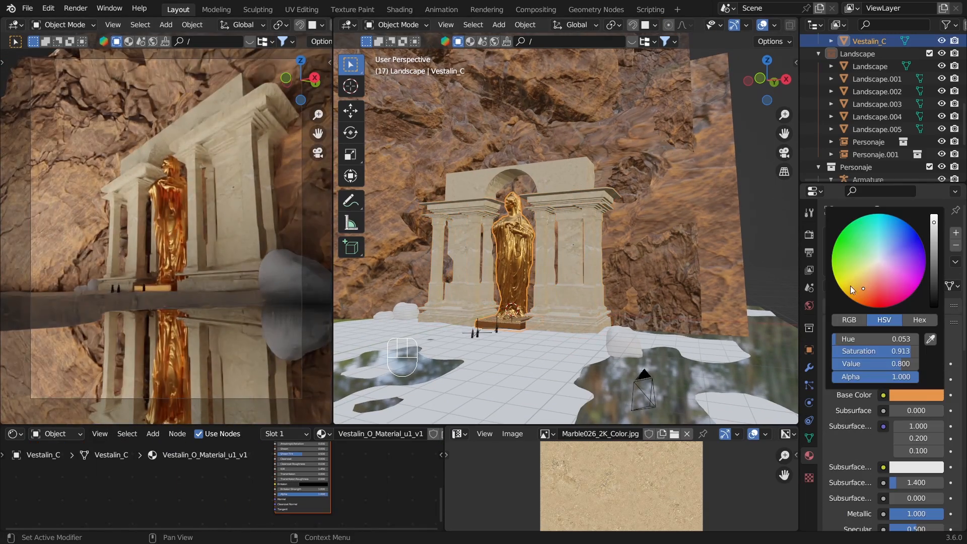
# Step: Set the statue material's base color to hue 0.094 and saturation 0.934, and its roughness to 0.271
pyautogui.click(856, 286)
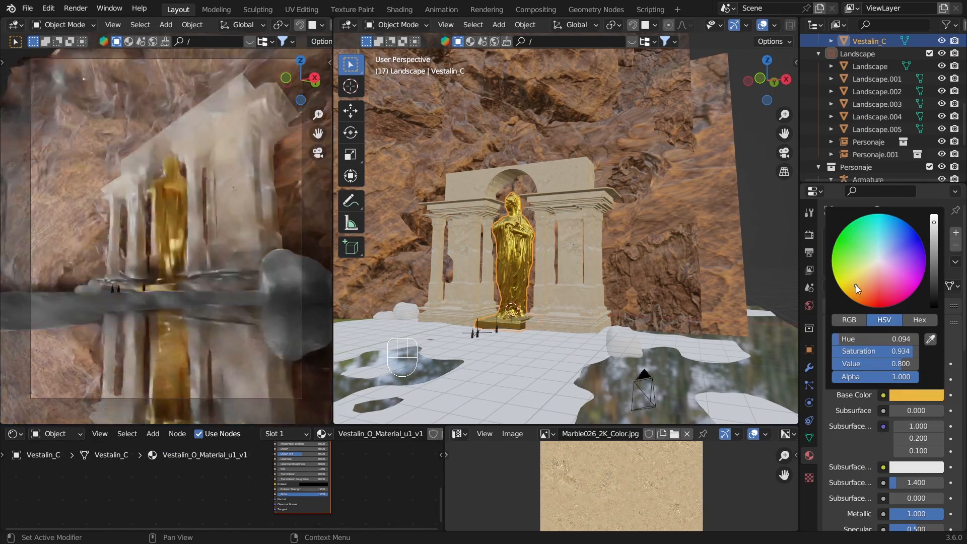
pyautogui.scroll(-3, 912, 520)
pyautogui.moveTo(916, 500); pyautogui.dragTo(903, 500)
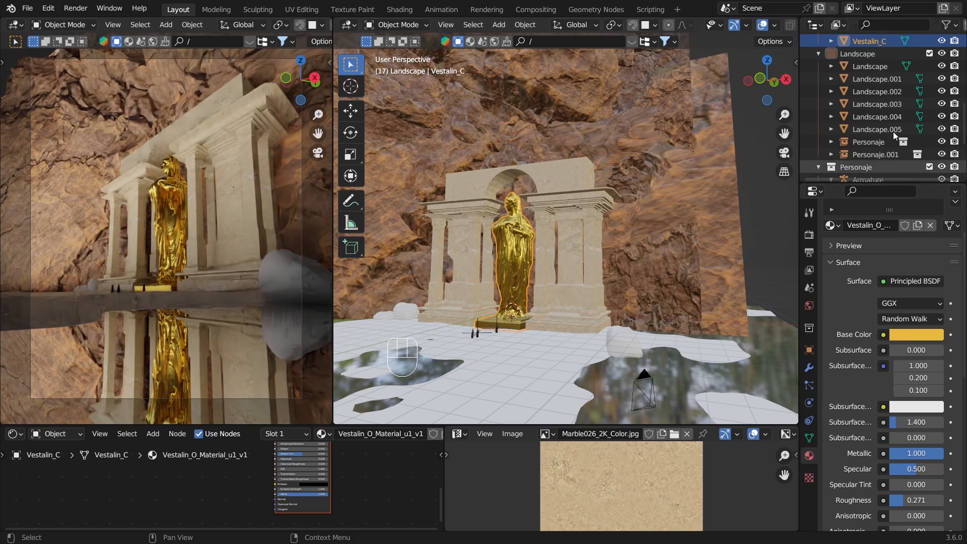
# Step: Disconnect the Sky Texture from the World background color and set that color to black
pyautogui.scroll(5, 851, 107)
pyautogui.click(809, 305)
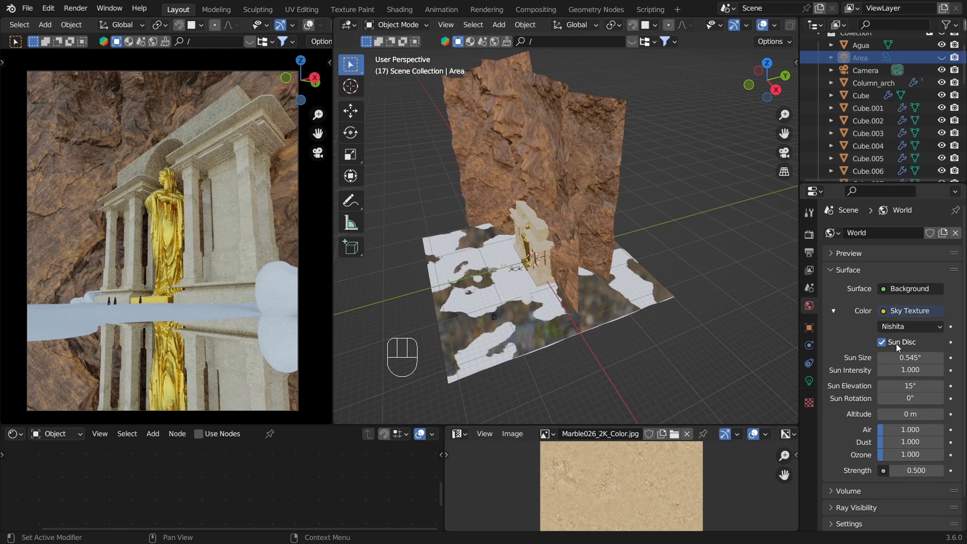
pyautogui.click(894, 312)
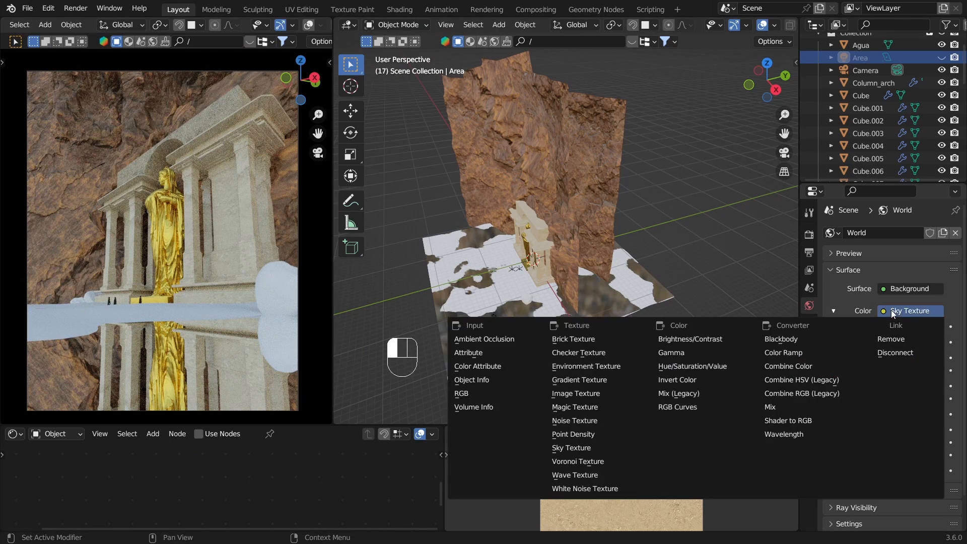
pyautogui.click(904, 354)
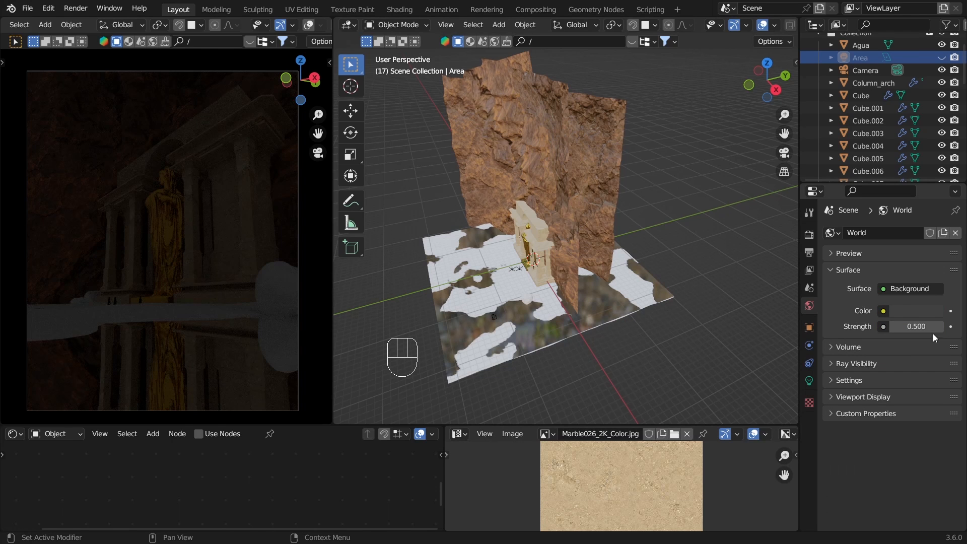
pyautogui.click(921, 310)
pyautogui.moveTo(935, 203); pyautogui.dragTo(935, 235)
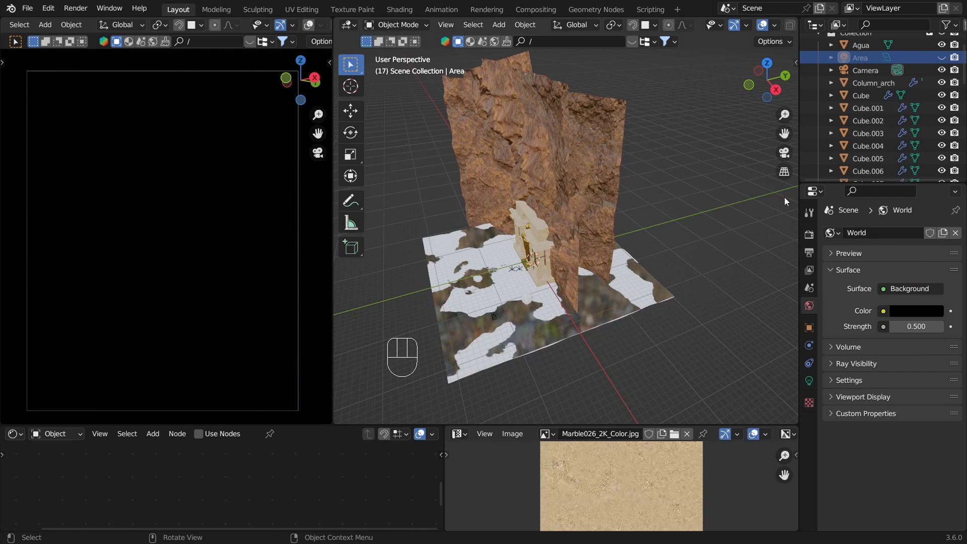
# Step: Make a linked duplicate of the Landscape.003 cliff piece and place it in front of the arch
pyautogui.click(549, 162)
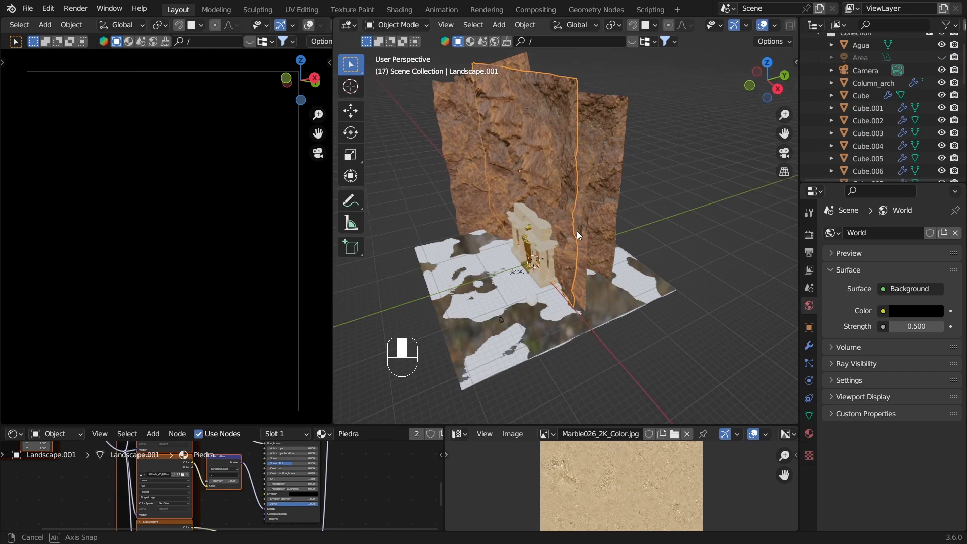
pyautogui.scroll(4, 576, 231)
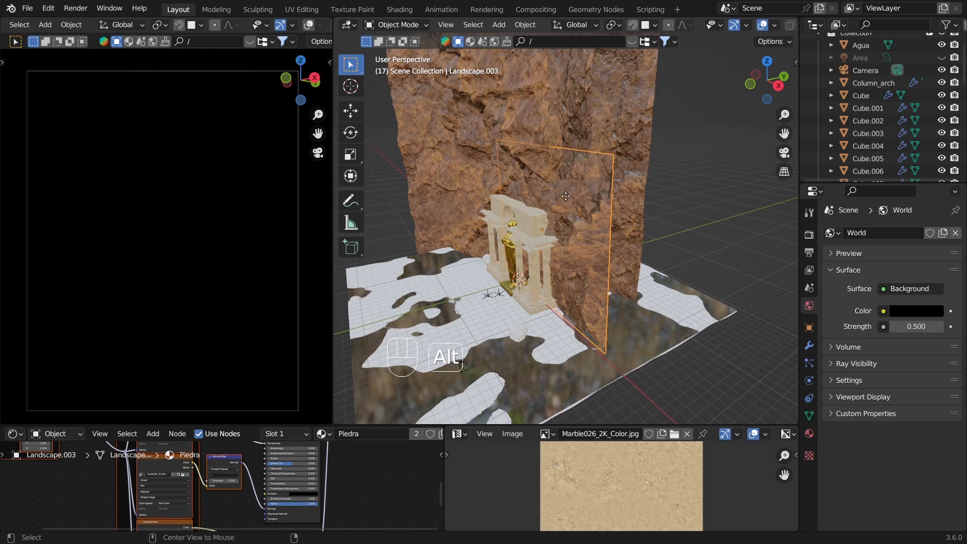
pyautogui.hotkey('alt', 'd')
pyautogui.press('g')
pyautogui.click(487, 222)
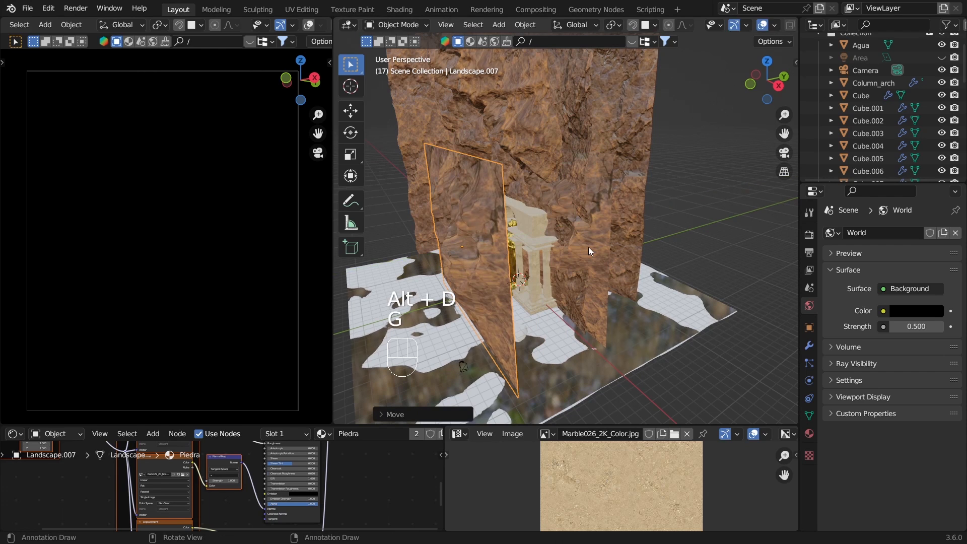
# Step: Rotate the duplicated cliff piece about X until it lies flat and raise it along Z above the arch
pyautogui.press('r')
pyautogui.press('x')
pyautogui.click(460, 200)
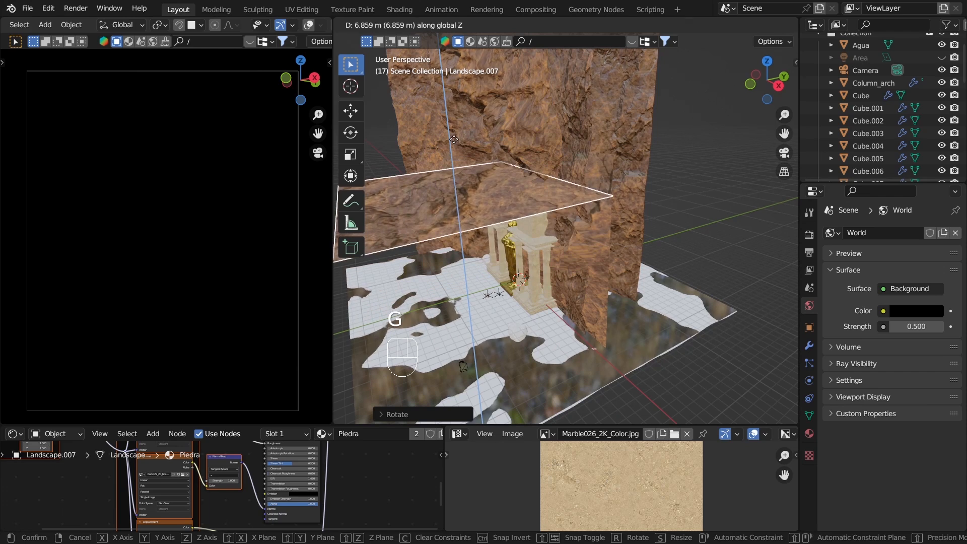
pyautogui.press('g')
# Step: Add an area light, place it above the arch and set its power to 10000 W
pyautogui.moveTo(424, 172); pyautogui.dragTo(573, 107, button='middle')
pyautogui.hotkey('shift', 'a')
pyautogui.click(639, 235)
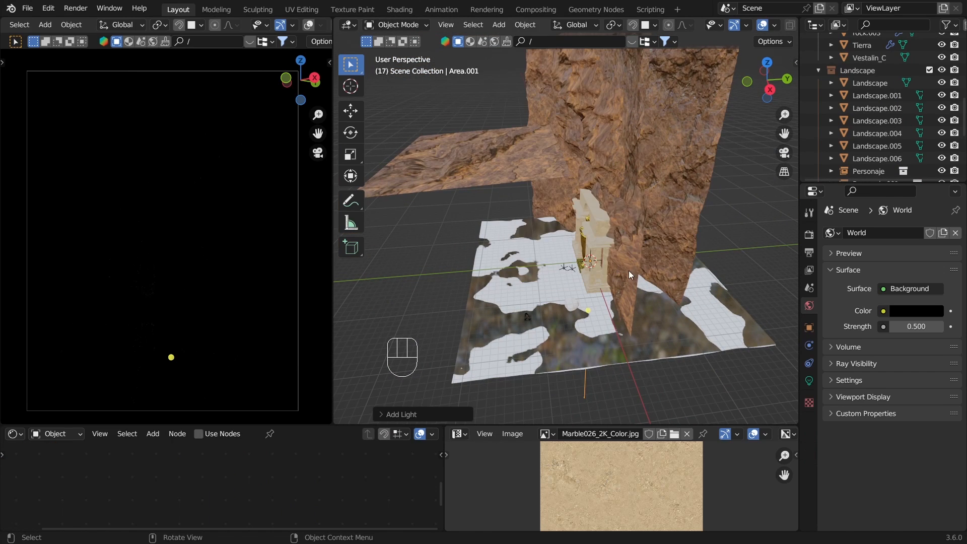
pyautogui.press('g')
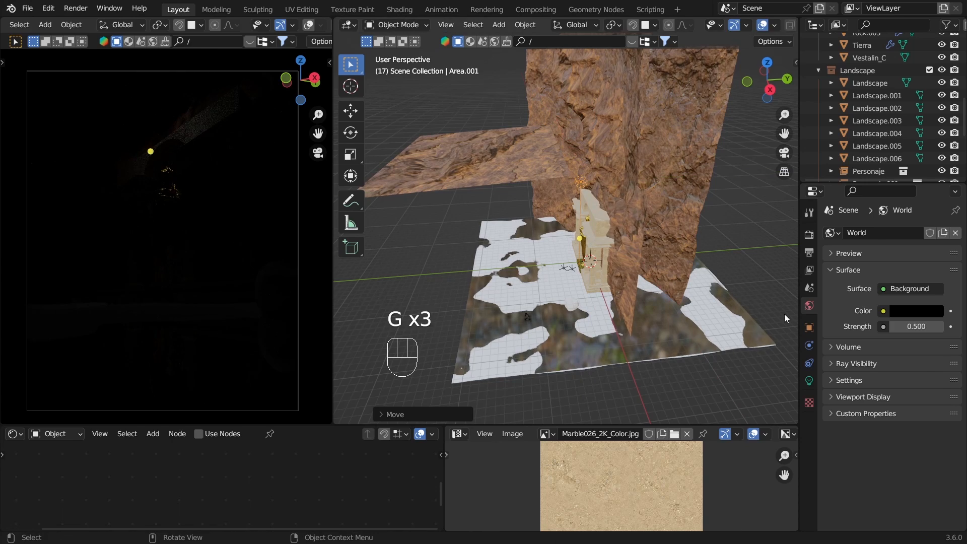
pyautogui.click(810, 380)
pyautogui.click(904, 318)
pyautogui.write('10000')
pyautogui.press('Return')
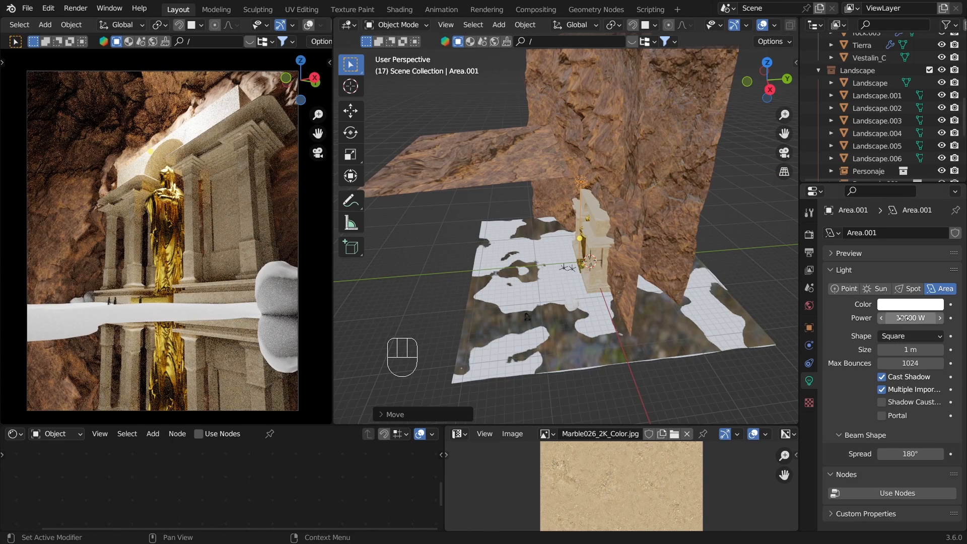
# Step: Shift the new area light along Y and tilt it about 10° around X
pyautogui.scroll(4, 622, 168)
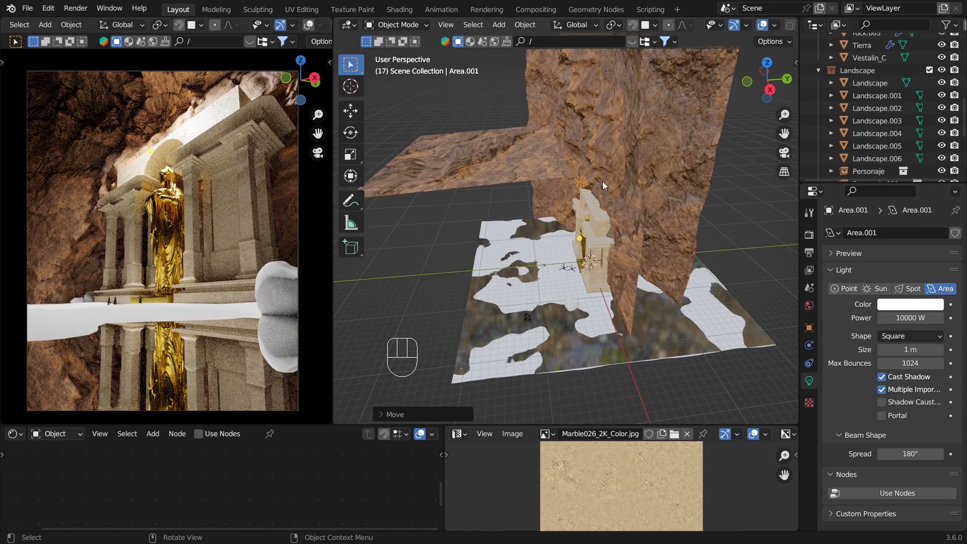
pyautogui.press('g')
pyautogui.press('y')
pyautogui.click(588, 182)
pyautogui.press('r')
pyautogui.press('x')
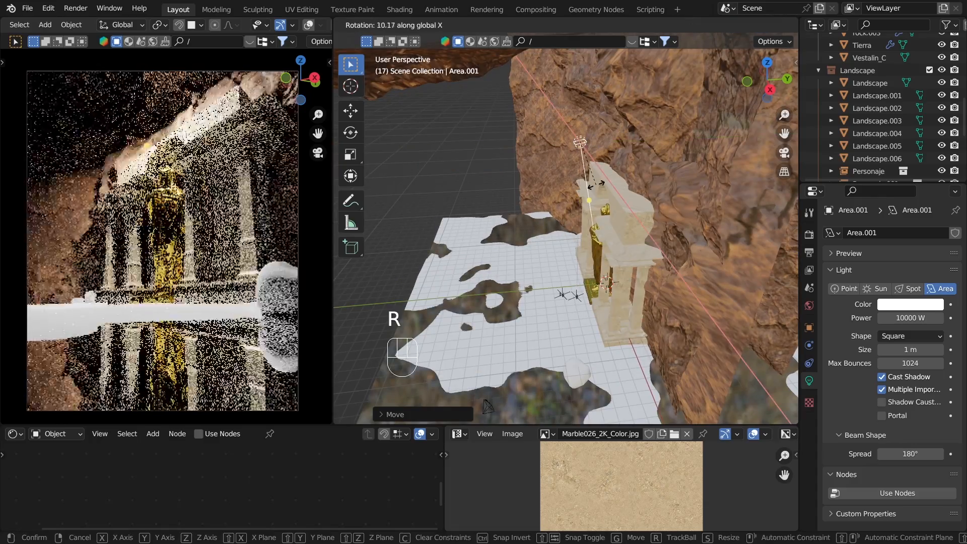
pyautogui.click(598, 187)
# Step: Move the new area light about -0.75 m along Y and delete the hidden original Area light
pyautogui.press('g')
pyautogui.press('y')
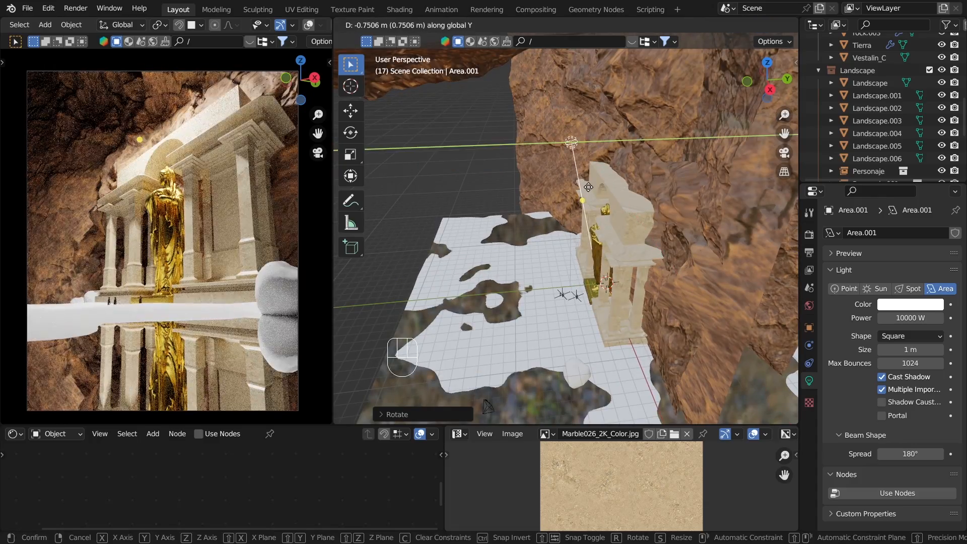
pyautogui.click(588, 187)
pyautogui.scroll(4, 878, 101)
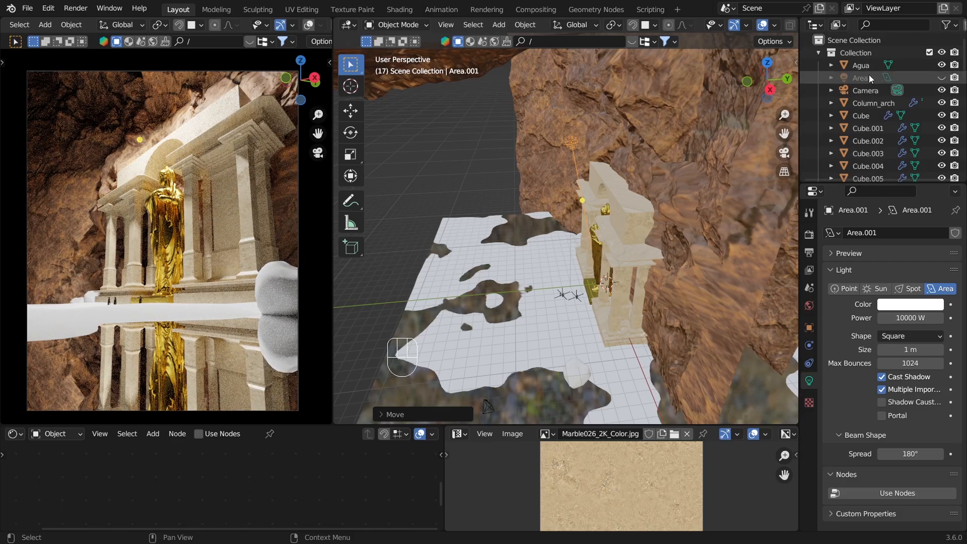
pyautogui.press('x')
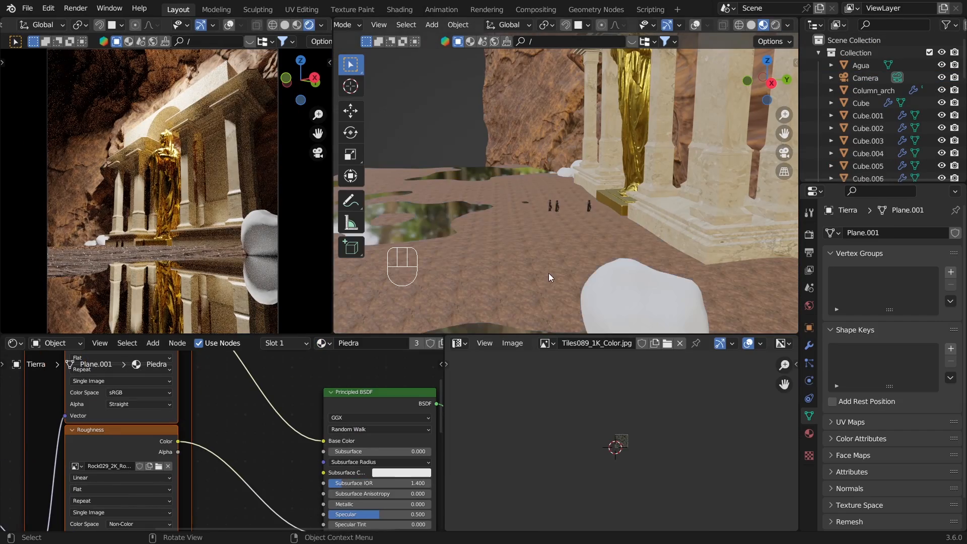
# Step: Rescale the UVs of the Tierra ground plane to enlarge its rock texture
pyautogui.press('Tab')
pyautogui.press('s')
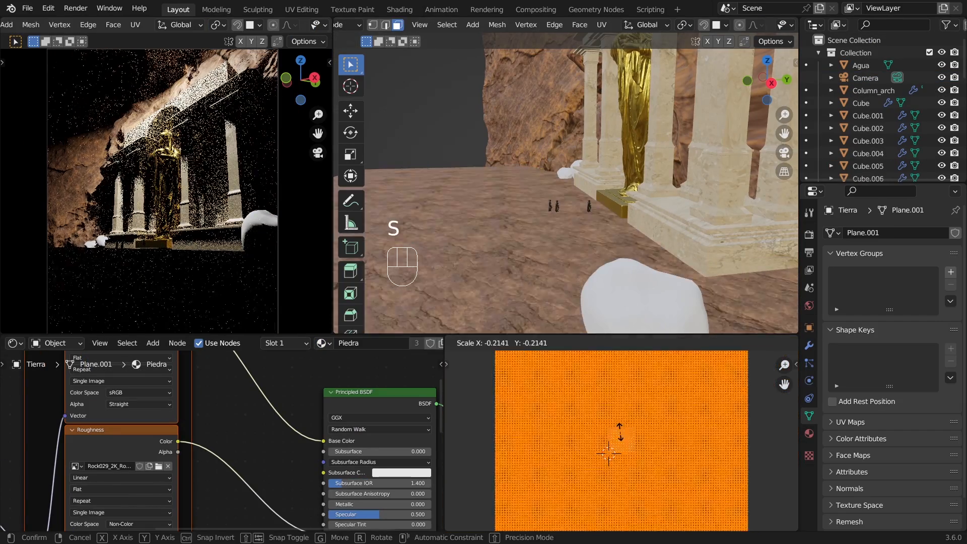
pyautogui.click(620, 438)
pyautogui.press('Tab')
pyautogui.press('Tab')
pyautogui.press('s')
pyautogui.click(650, 438)
pyautogui.press('Tab')
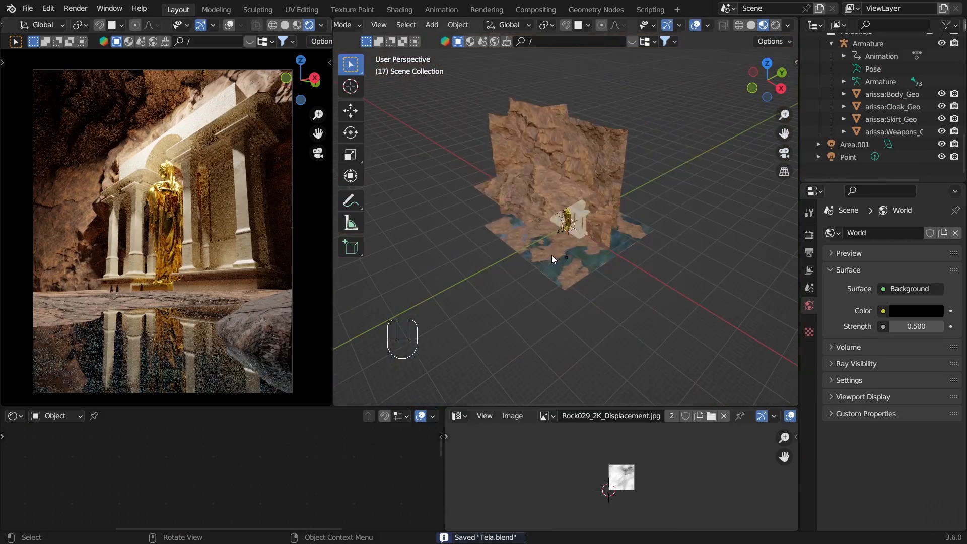
# Step: Add a cube, scale it to about 37.2 so it encloses the whole scene, and adjust its height along Z
pyautogui.hotkey('shift', 'a')
pyautogui.click(654, 52)
pyautogui.press('s')
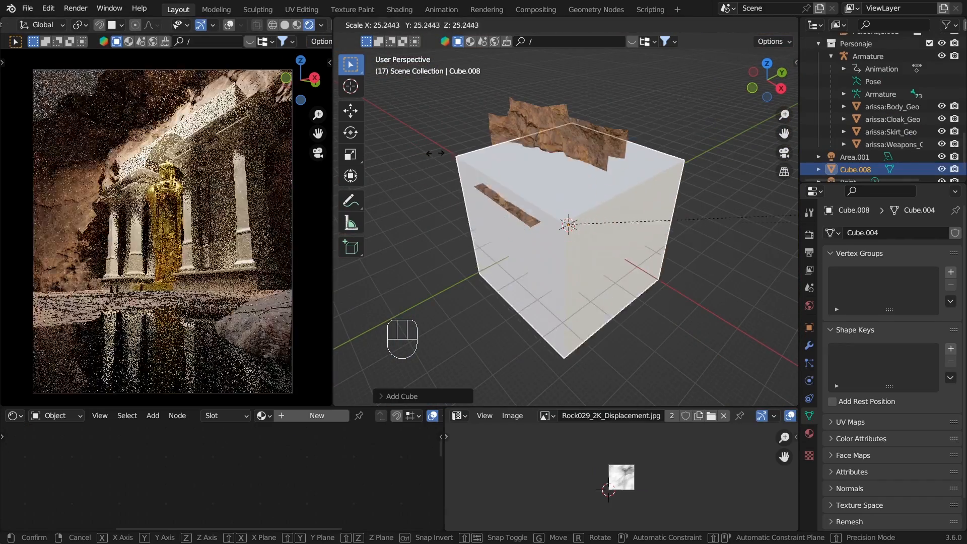
pyautogui.click(779, 240)
pyautogui.press('g')
pyautogui.press('z')
pyautogui.click(777, 319)
# Step: Set the enclosing cube's viewport display to Wire
pyautogui.click(808, 328)
pyautogui.click(859, 489)
pyautogui.scroll(-5, 876, 486)
pyautogui.click(910, 498)
pyautogui.click(902, 459)
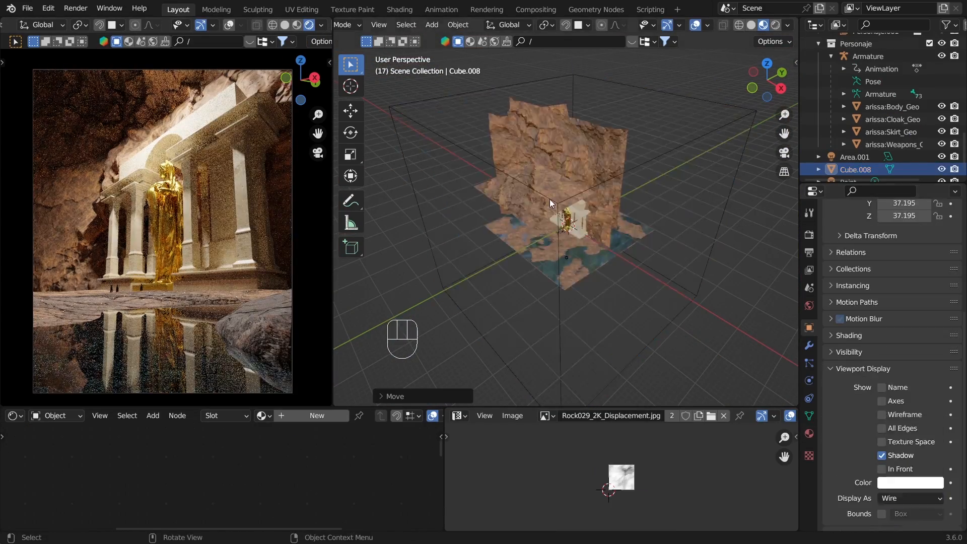
# Step: Give the enclosing cube a new material named volumen and connect a Volume Scatter node to its Volume output
pyautogui.click(558, 204)
pyautogui.click(329, 416)
pyautogui.doubleClick(358, 415)
pyautogui.write('volumen')
pyautogui.press('Return')
pyautogui.hotkey('shift', 'a')
pyautogui.write('volu')
pyautogui.moveTo(328, 465); pyautogui.dragTo(377, 478)
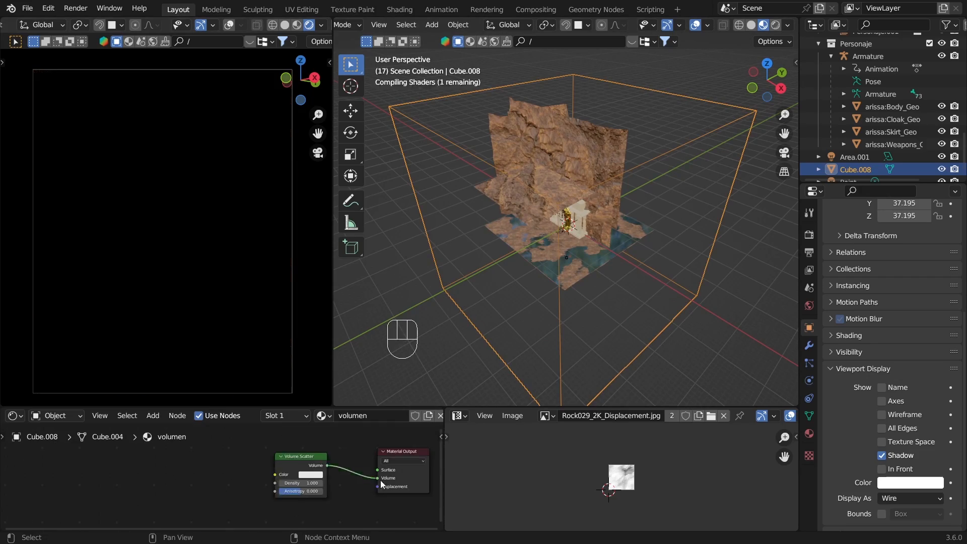
# Step: Try Volume Scatter densities of 0.1 and 0.01, and settle on 0.001
pyautogui.scroll(4, 299, 509)
pyautogui.doubleClick(320, 455)
pyautogui.write('0.1')
pyautogui.doubleClick(323, 454)
pyautogui.write('0.01')
pyautogui.doubleClick(326, 453)
pyautogui.write('0.001')
pyautogui.press('Return')
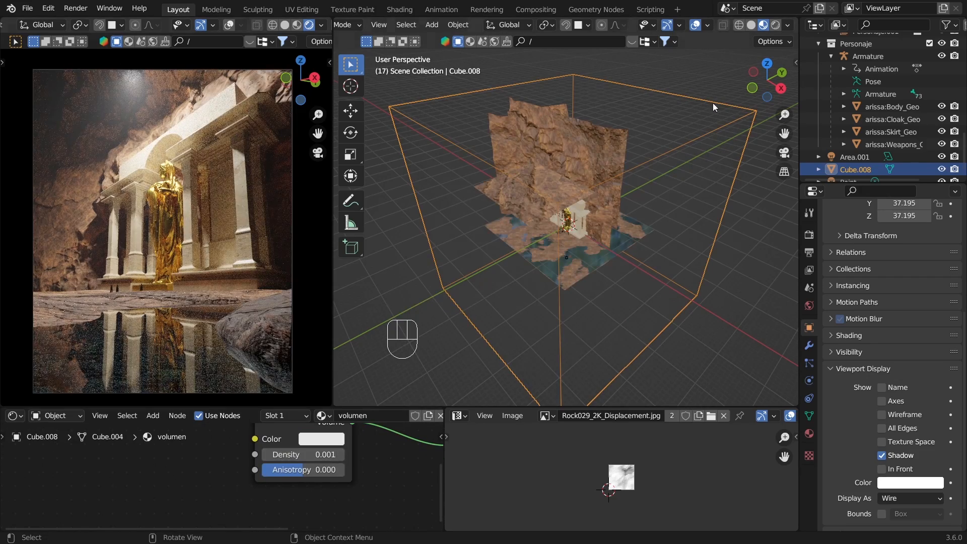
# Step: Tint the Volume Scatter node's color a warm yellow
pyautogui.press('KP_0')
pyautogui.click(332, 442)
pyautogui.moveTo(360, 272); pyautogui.dragTo(343, 302)
# Step: Try switching off the Volume Scatter ray visibility of the area light above the arch
pyautogui.moveTo(532, 262); pyautogui.dragTo(479, 244, button='middle')
pyautogui.click(560, 180)
pyautogui.click(834, 423)
pyautogui.scroll(-7, 842, 424)
pyautogui.click(887, 452)
pyautogui.click(887, 452)
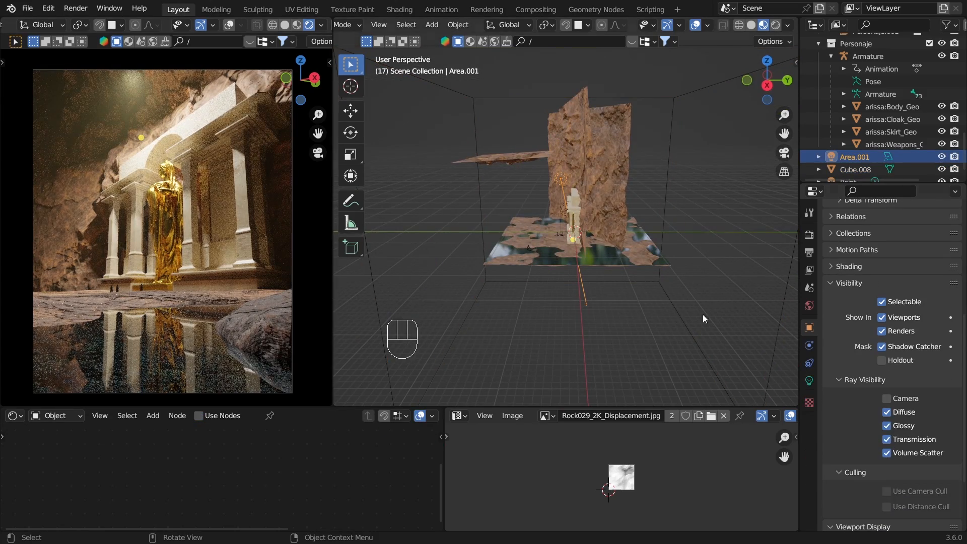
# Step: Raise the area light along Z above the arch and set its power to 2000 W
pyautogui.press('g')
pyautogui.press('z')
pyautogui.click(550, 152)
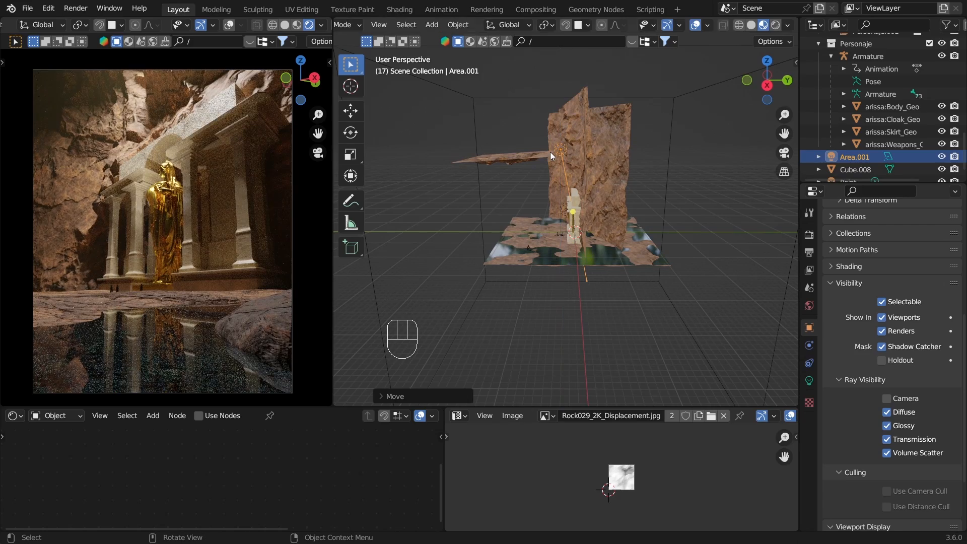
pyautogui.click(809, 380)
pyautogui.write('2000')
pyautogui.press('Return')
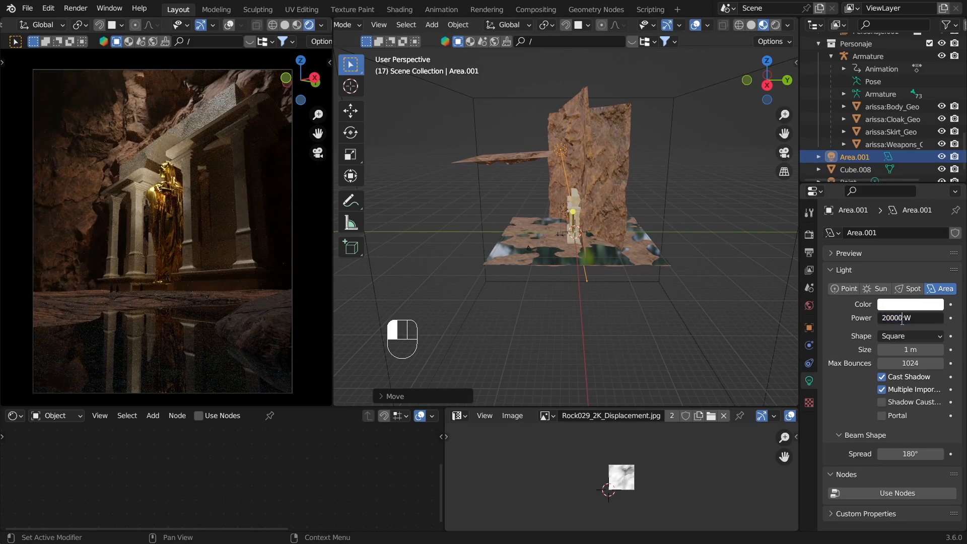
# Step: Set the power of the area light above the arch to 20000 W
pyautogui.press('Return')
# Step: Try a Volume Scatter density of 0.15 on the volume cube, and return it to 0.001
pyautogui.click(460, 328)
pyautogui.doubleClick(329, 451)
pyautogui.write('0.15')
pyautogui.press('Return')
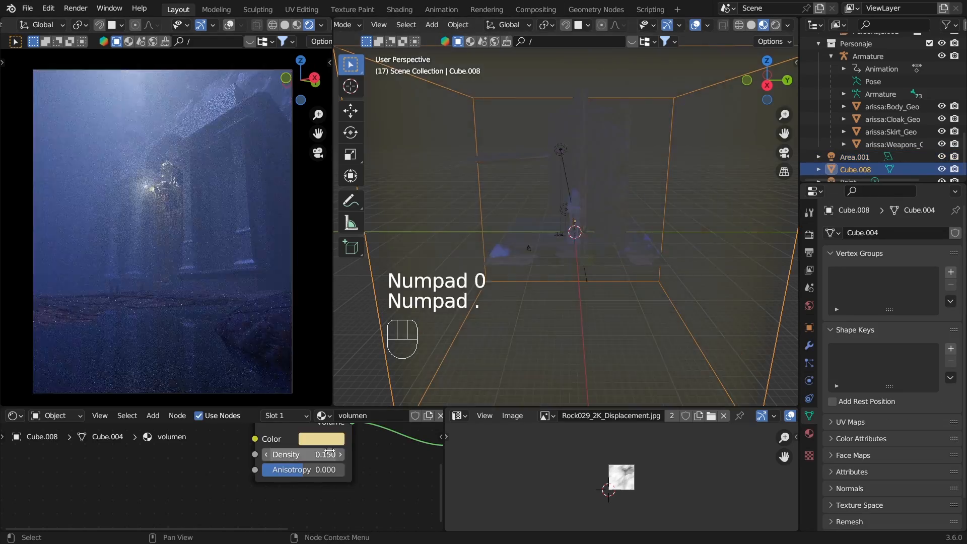
pyautogui.moveTo(329, 451); pyautogui.dragTo(282, 452)
# Step: Try a light blue color, hex 69B2E7, on the Volume Scatter node and undo the change
pyautogui.click(322, 439)
pyautogui.click(369, 266)
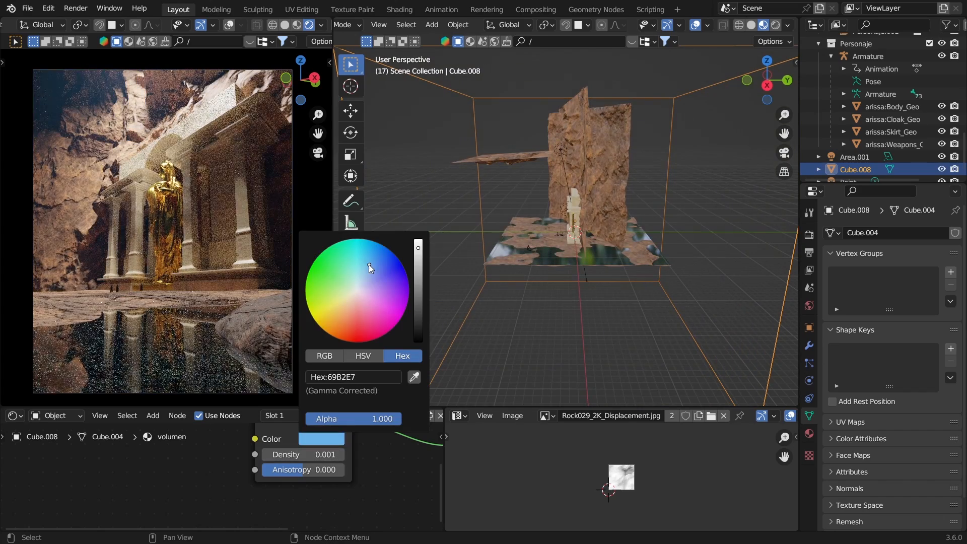
pyautogui.hotkey('ctrl', 'z')
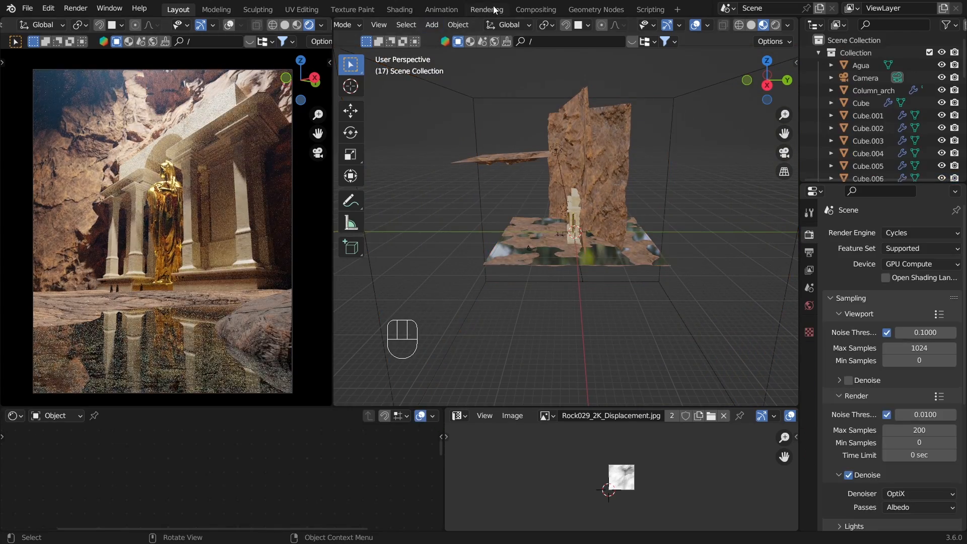
# Step: Add a Viewer node fed by the Render Layers image in the compositor, and fit the backdrop to the editor
pyautogui.click(535, 10)
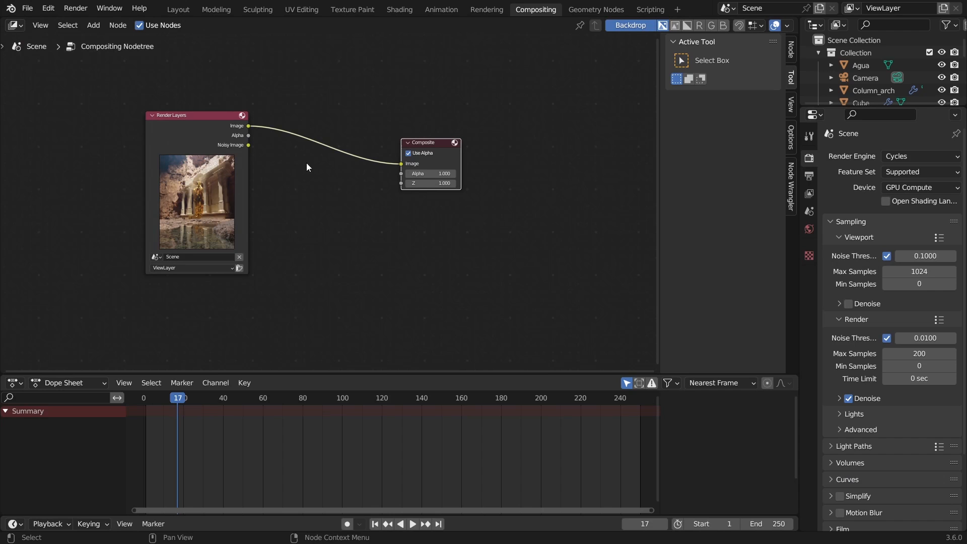
pyautogui.hotkey('shift', 'a')
pyautogui.write('vi')
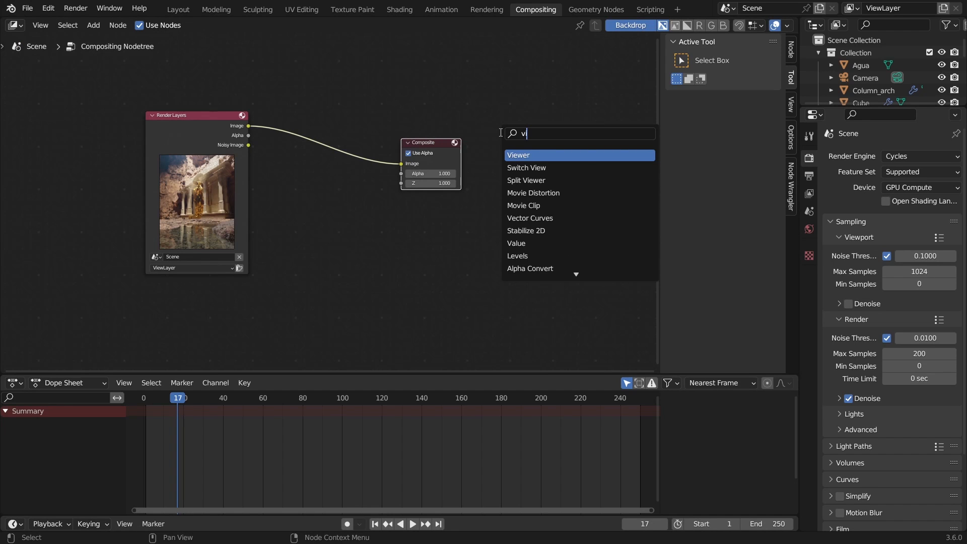
pyautogui.press('Return')
pyautogui.click(443, 244)
pyautogui.moveTo(443, 144); pyautogui.dragTo(510, 143)
pyautogui.moveTo(250, 126); pyautogui.dragTo(496, 245)
pyautogui.click(791, 104)
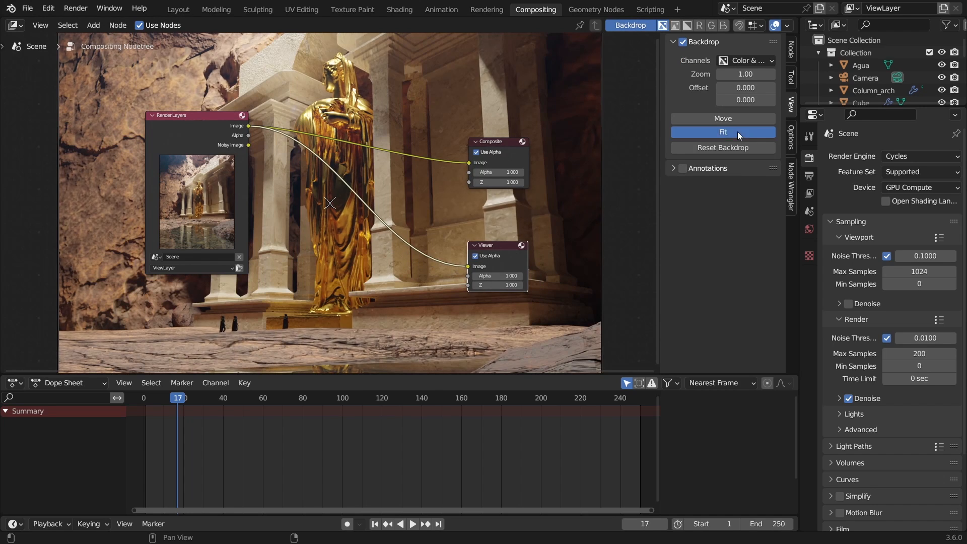
pyautogui.click(737, 131)
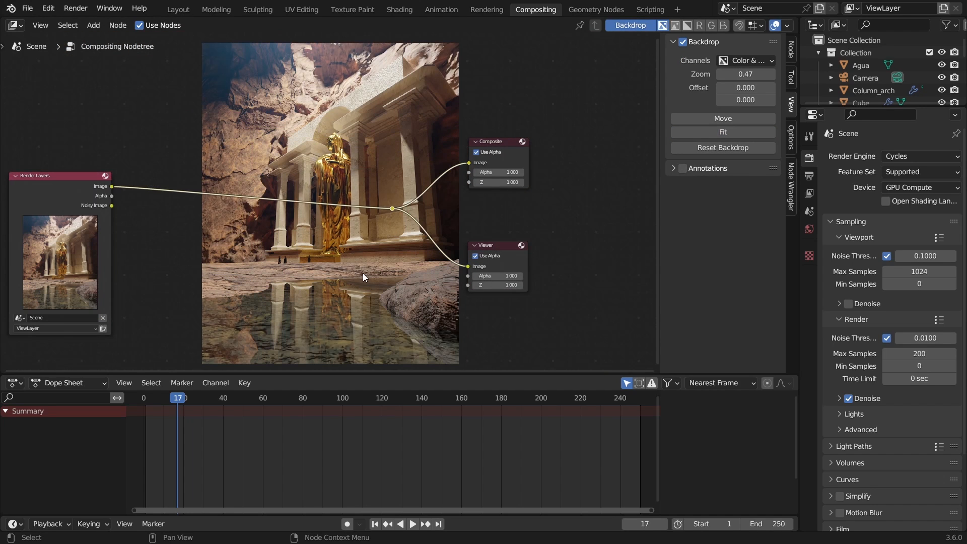
# Step: Add a Glare node after the Render Layers node in the compositor and adjust its glare options
pyautogui.hotkey('shift', 'a')
pyautogui.click(170, 121)
pyautogui.write('glare')
pyautogui.press('Return')
pyautogui.click(168, 144)
pyautogui.scroll(2, 168, 144)
pyautogui.click(105, 115)
pyautogui.click(96, 160)
pyautogui.moveTo(117, 184); pyautogui.dragTo(49, 185)
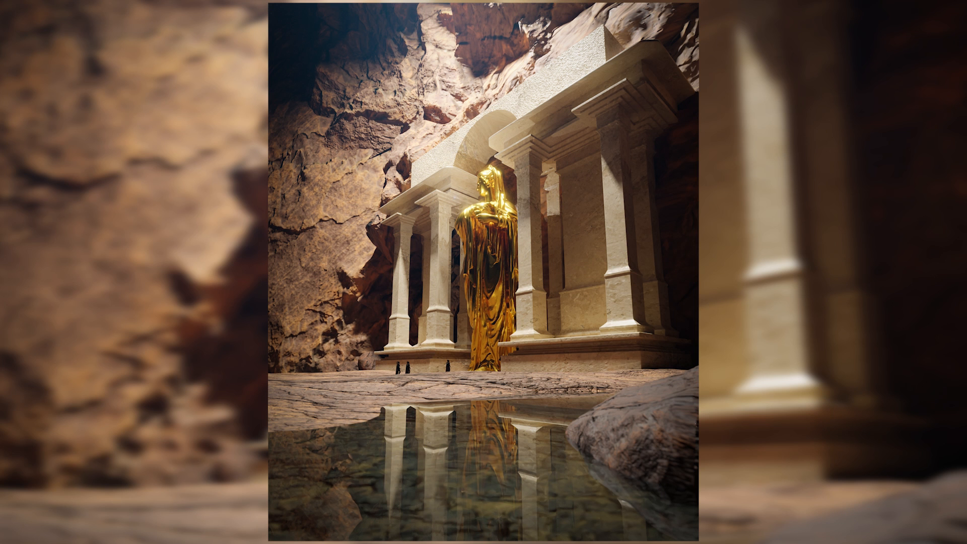